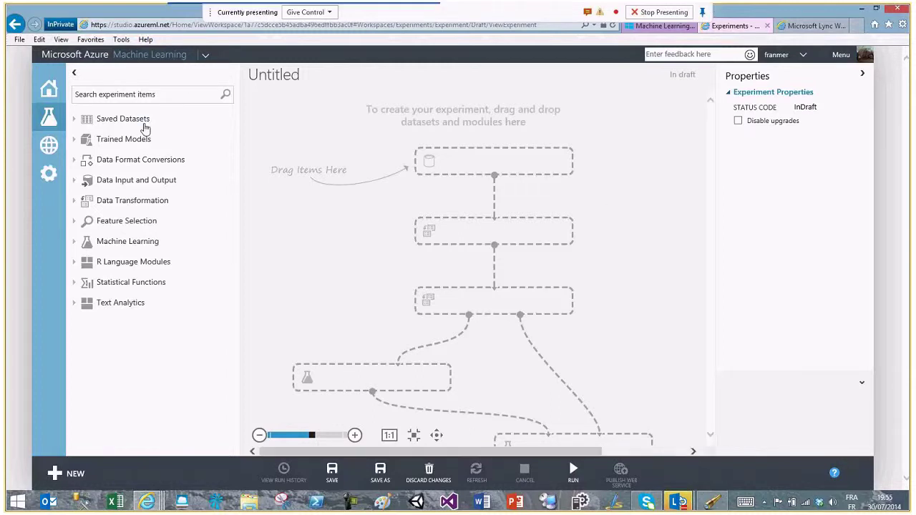
# - Place the saved dataset Franmer_Clients_V2 near the top of the empty experiment canvas
pyautogui.click(74, 119)
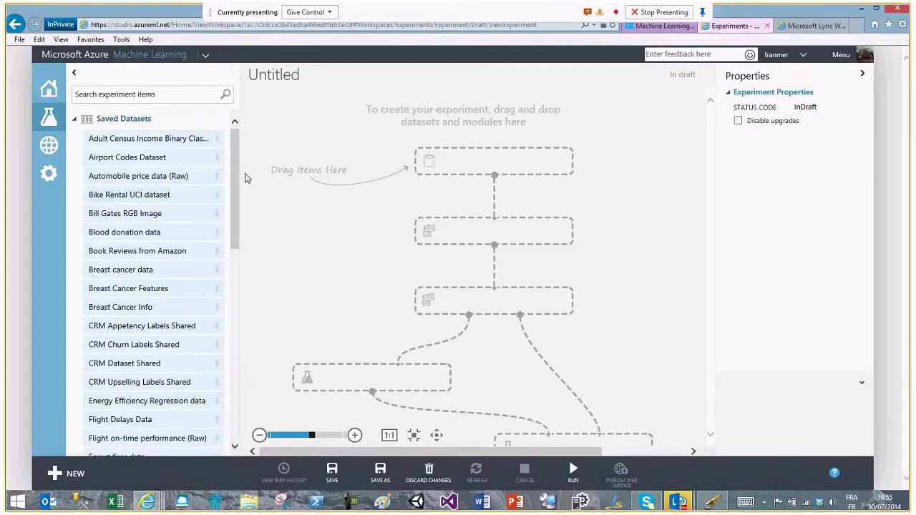
pyautogui.moveTo(236, 172); pyautogui.dragTo(252, 254)
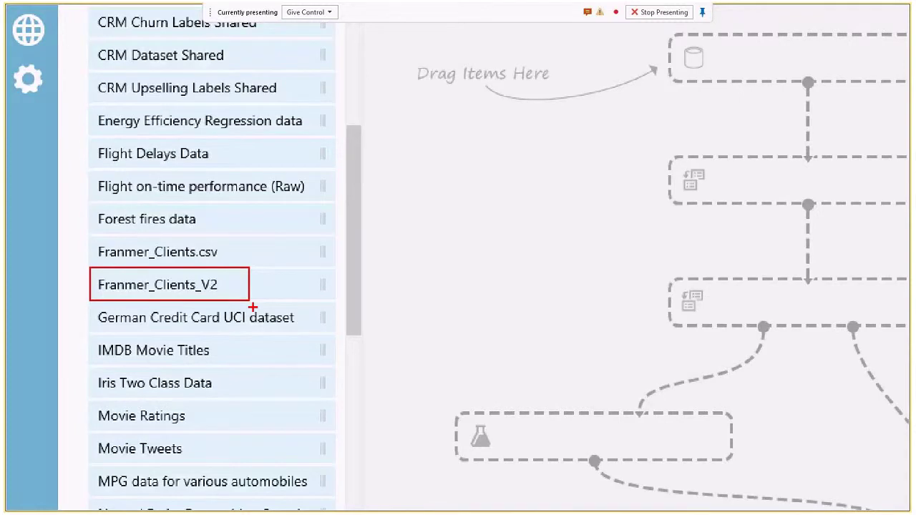
pyautogui.moveTo(165, 289); pyautogui.dragTo(522, 159)
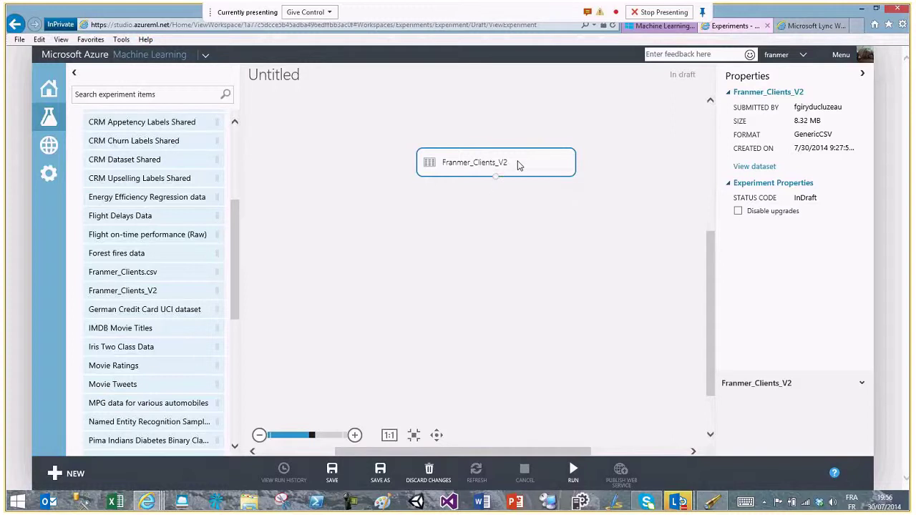
pyautogui.moveTo(487, 165); pyautogui.dragTo(479, 161)
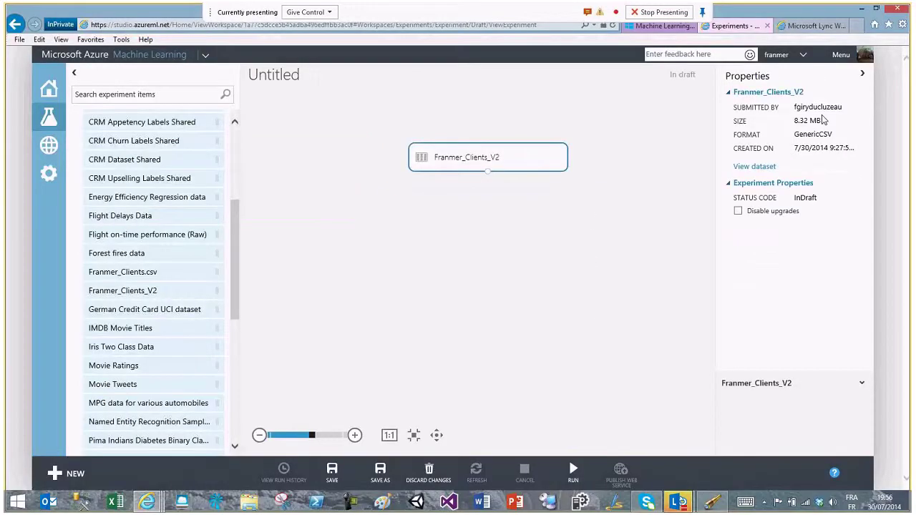
# - Visualize the Franmer_Clients_V2 dataset and examine its columns, summary statistics and rows, then close the view
pyautogui.rightClick(488, 175)
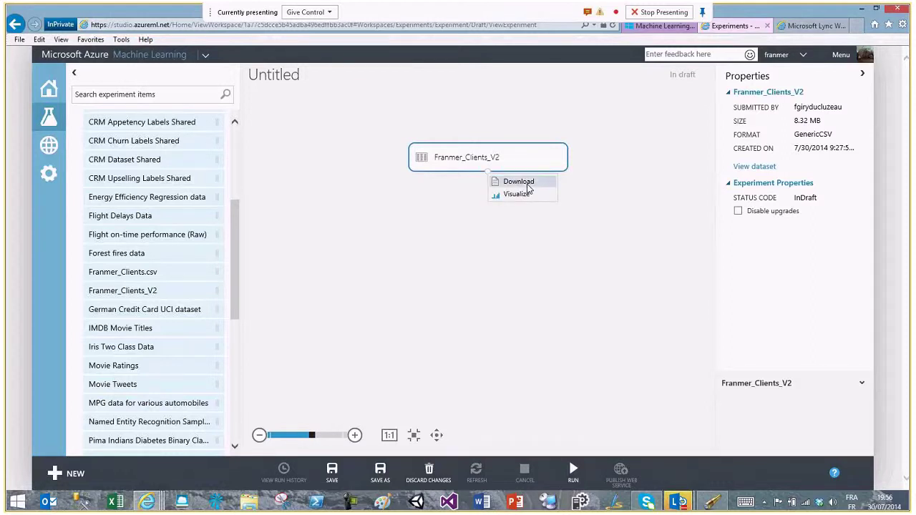
pyautogui.click(516, 194)
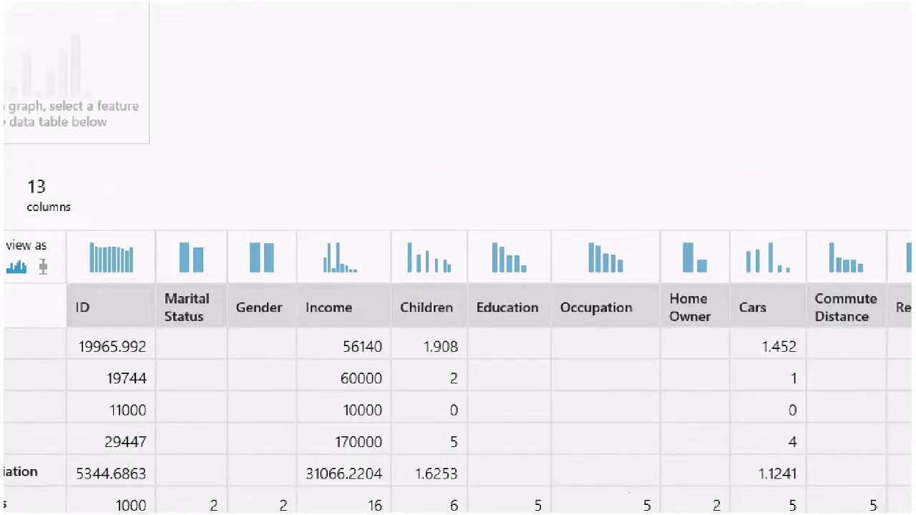
pyautogui.moveTo(84, 255); pyautogui.dragTo(698, 300)
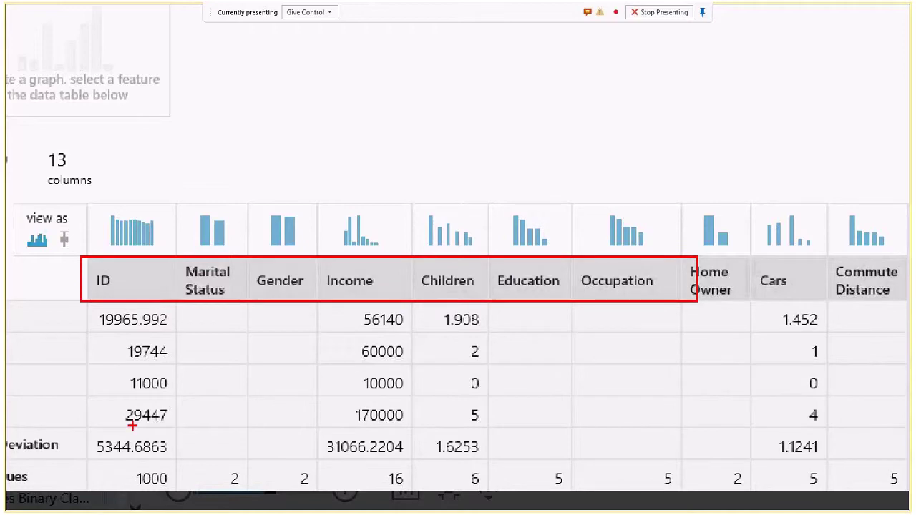
pyautogui.press('Escape')
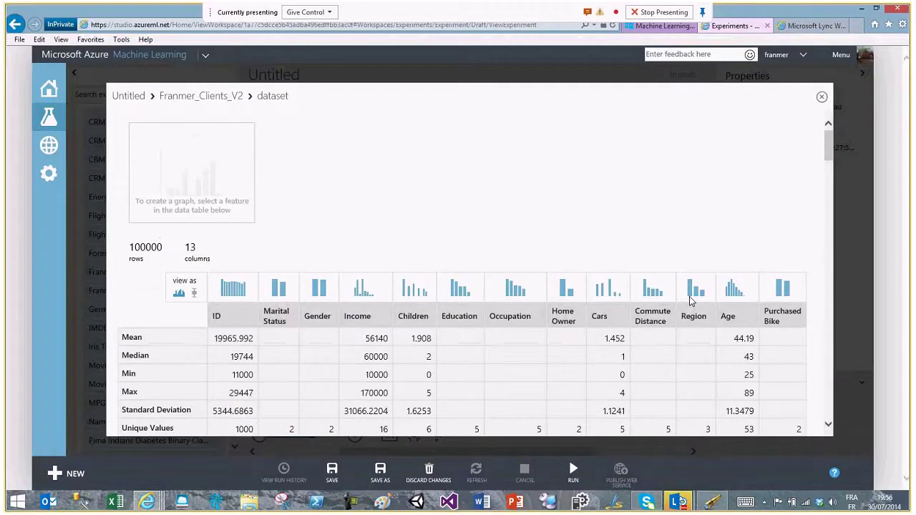
pyautogui.moveTo(830, 162); pyautogui.dragTo(833, 242)
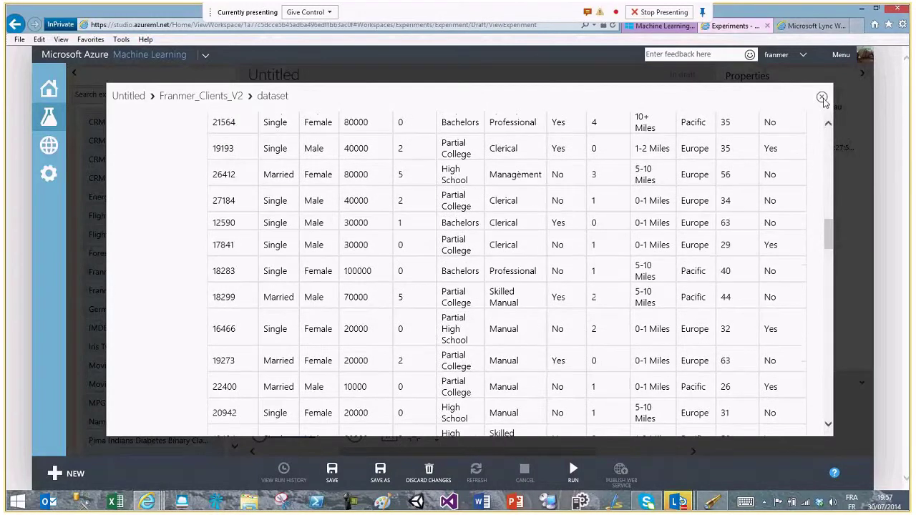
pyautogui.click(822, 98)
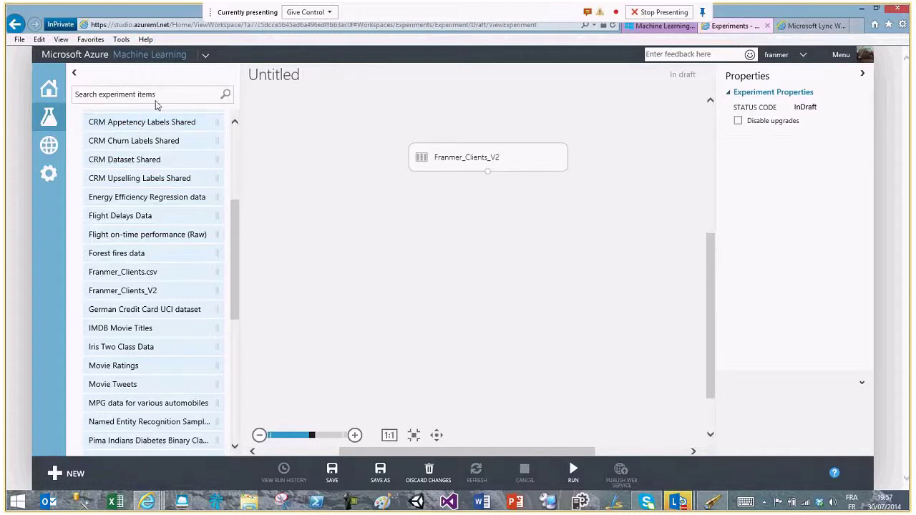
pyautogui.rightClick(490, 173)
pyautogui.click(514, 195)
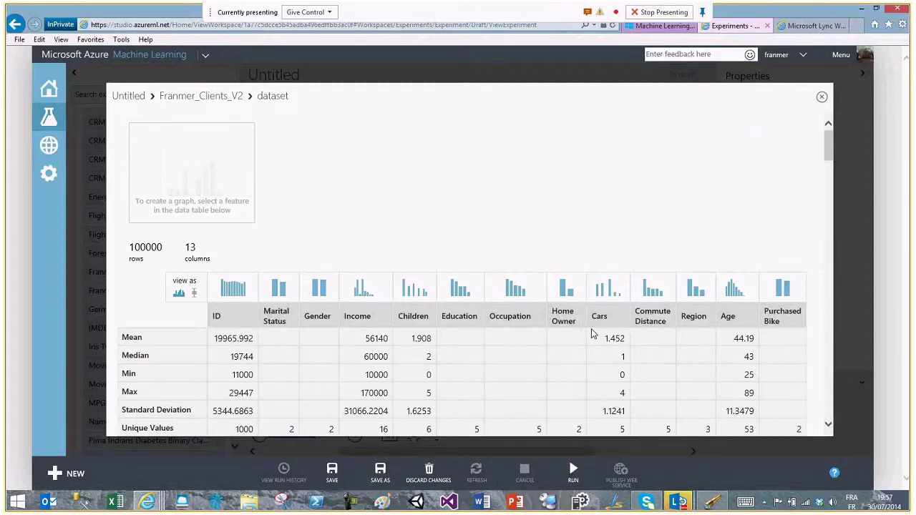
pyautogui.click(821, 96)
# - Find the Project Columns module with the search term "colum", place it below the dataset and connect the dataset's output to it
pyautogui.click(199, 93)
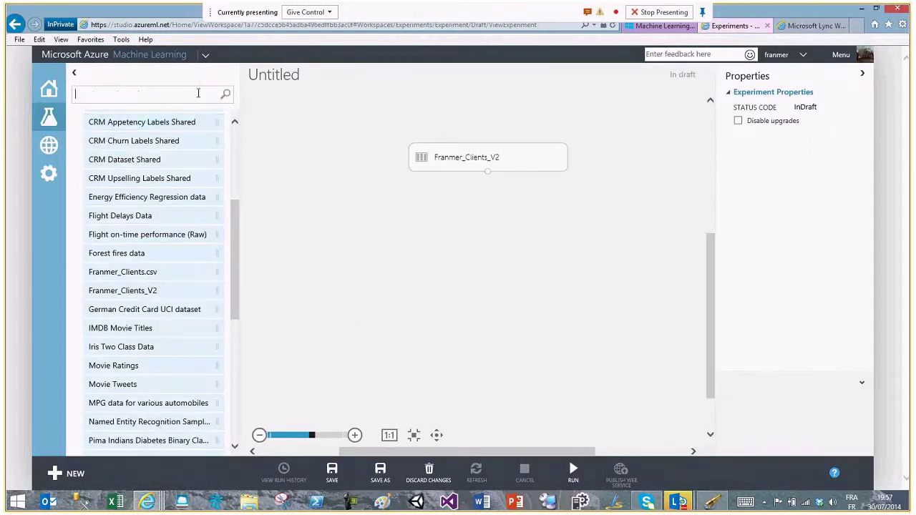
pyautogui.write('colum')
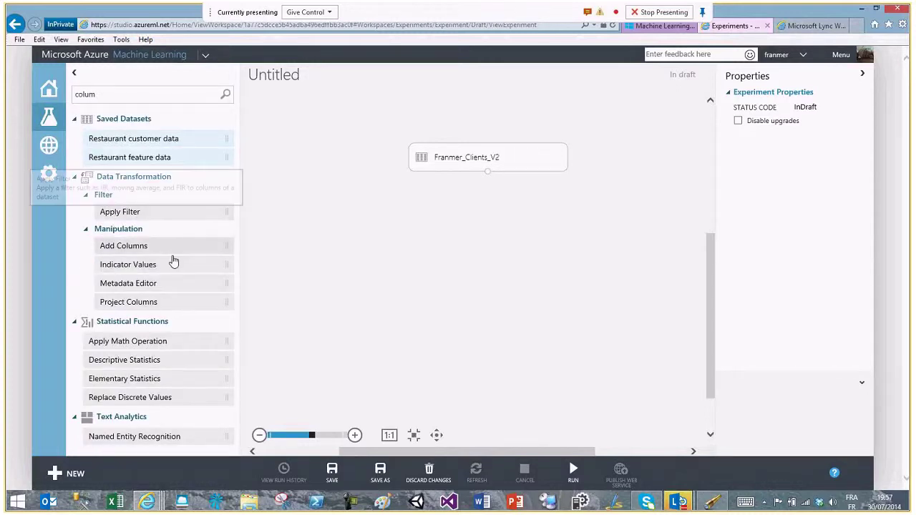
pyautogui.moveTo(147, 304); pyautogui.dragTo(491, 221)
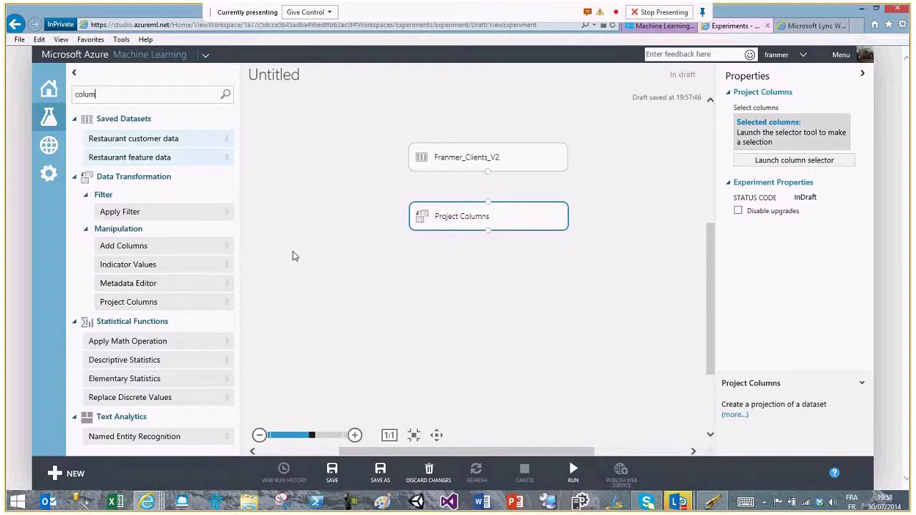
pyautogui.moveTo(536, 215); pyautogui.dragTo(598, 224)
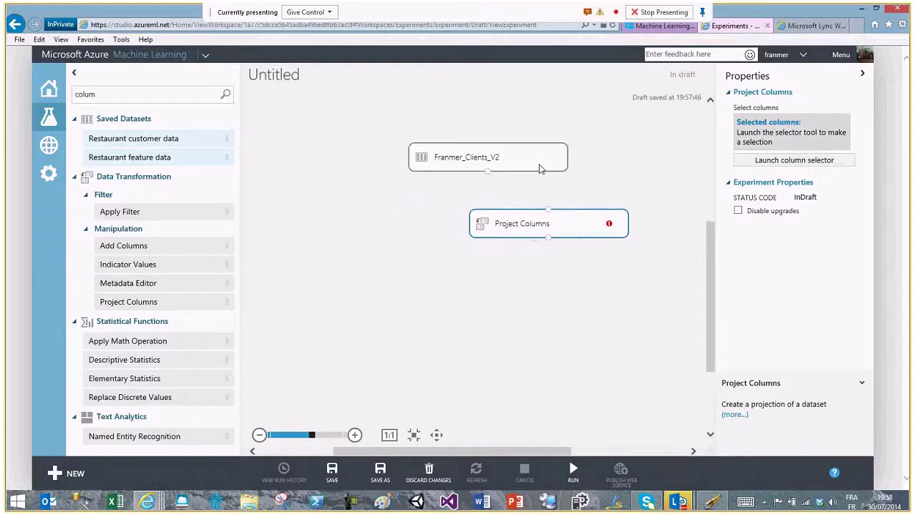
pyautogui.moveTo(539, 164); pyautogui.dragTo(537, 155)
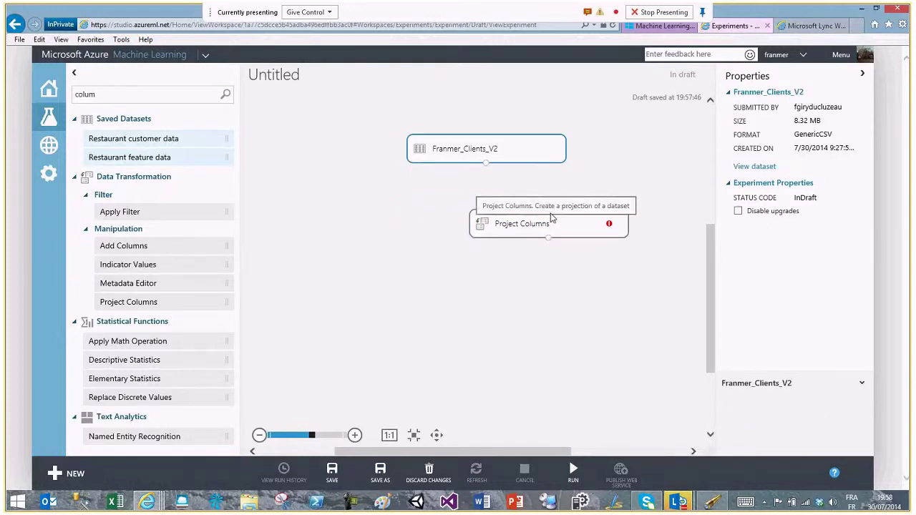
pyautogui.moveTo(486, 163); pyautogui.dragTo(548, 208)
pyautogui.click(550, 320)
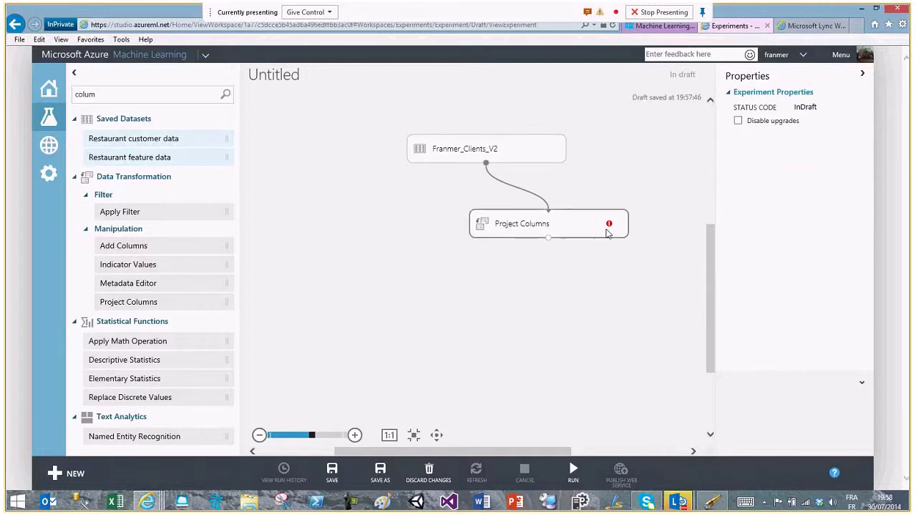
# - Configure Project Columns to begin with all columns and exclude the ID and Commute Distance columns by name
pyautogui.click(564, 225)
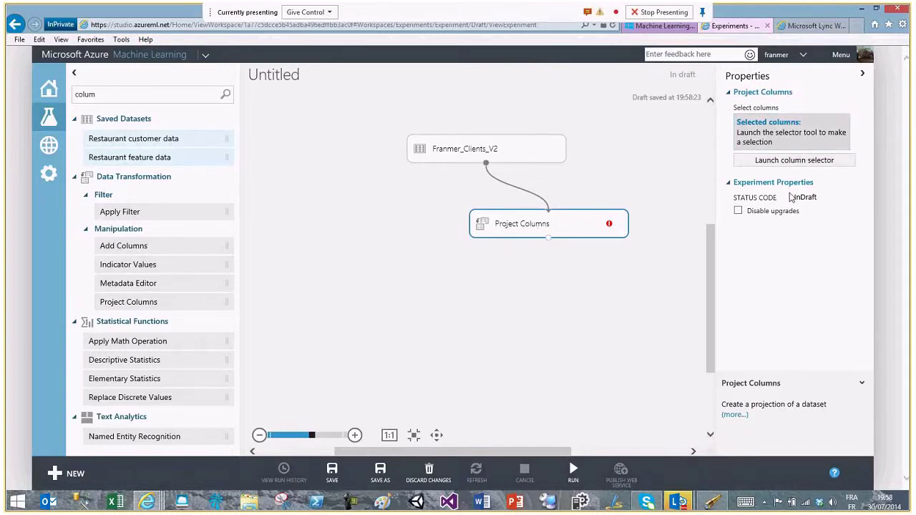
pyautogui.click(788, 162)
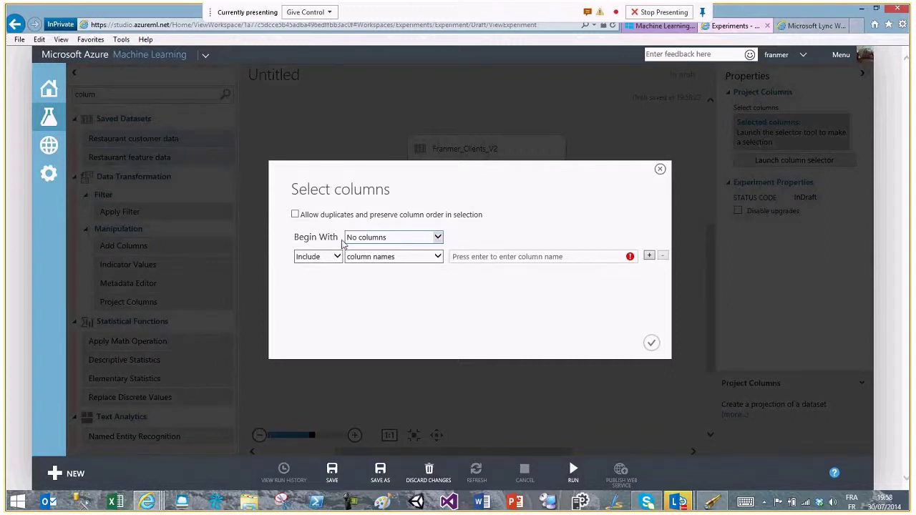
pyautogui.click(438, 237)
pyautogui.click(390, 228)
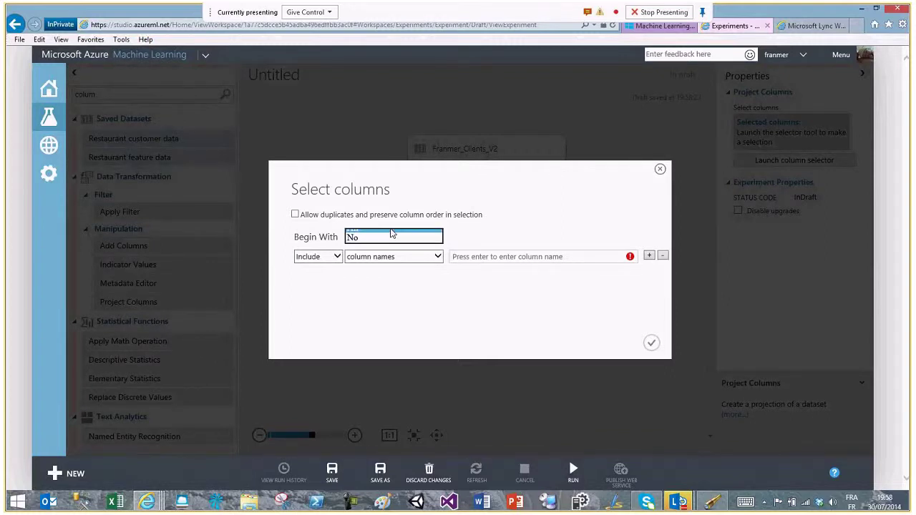
pyautogui.click(336, 257)
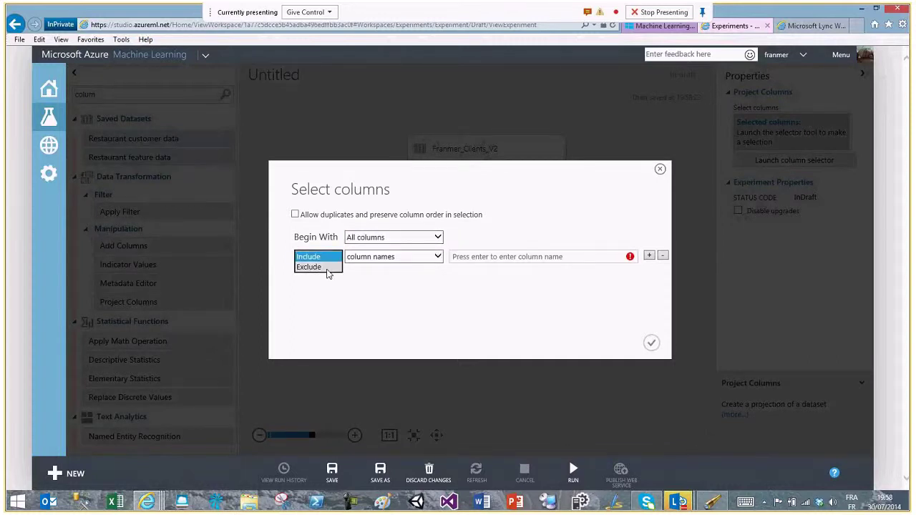
pyautogui.click(325, 268)
pyautogui.click(497, 257)
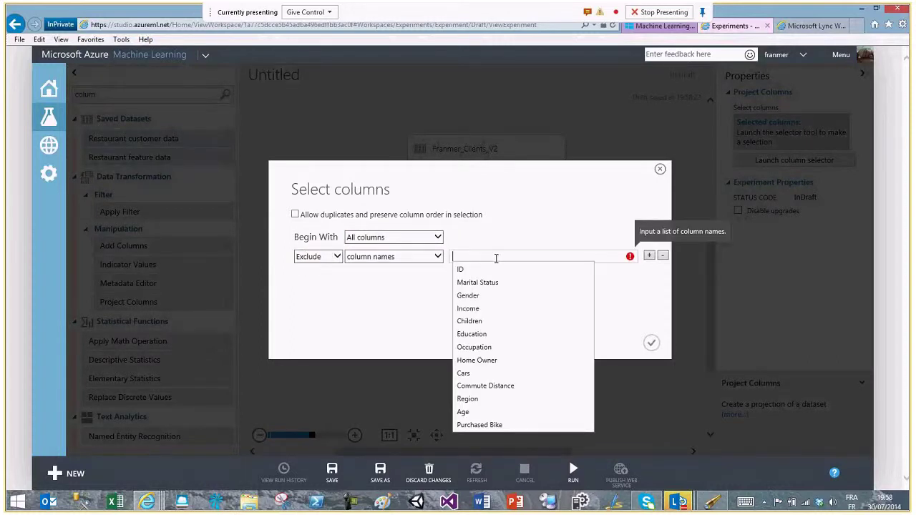
pyautogui.click(470, 269)
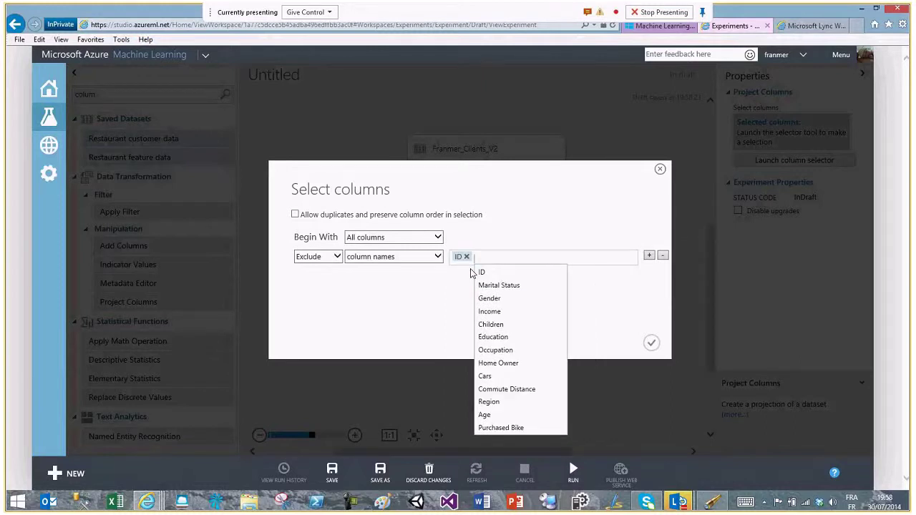
pyautogui.click(537, 391)
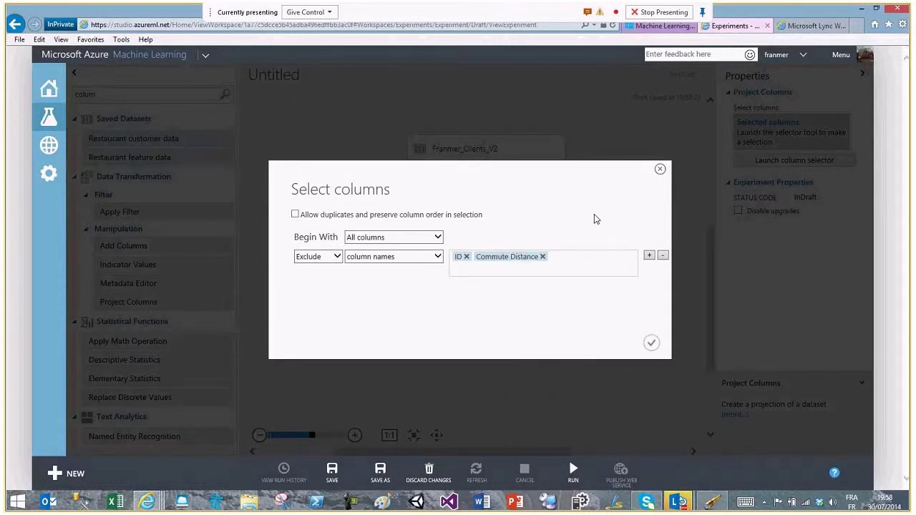
pyautogui.click(651, 345)
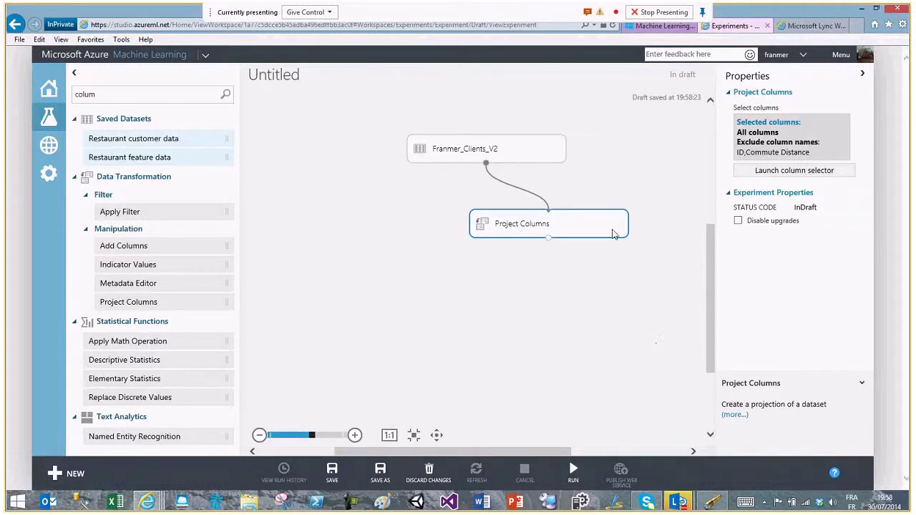
pyautogui.moveTo(593, 231); pyautogui.dragTo(572, 222)
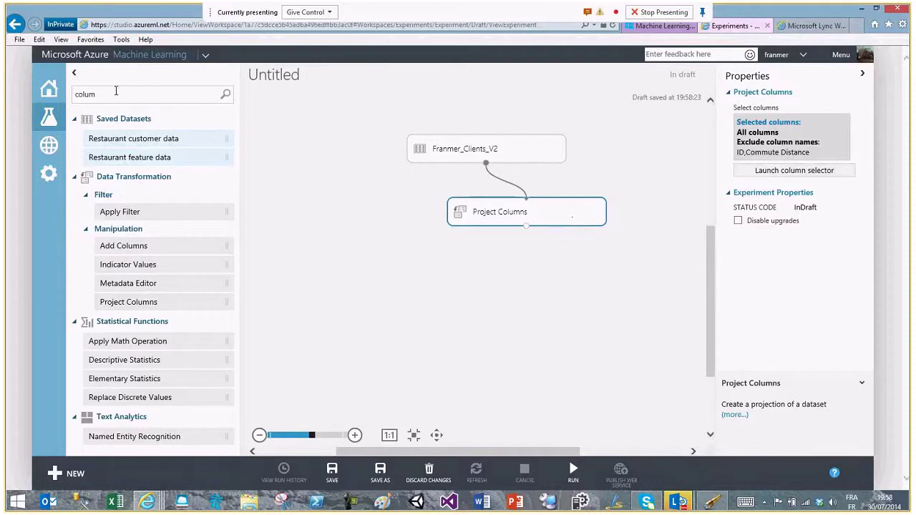
# - Find the Split module with the search term "split", place it below Project Columns and connect Project Columns' output to it
pyautogui.doubleClick(79, 100)
pyautogui.press('BackSpace')
pyautogui.write('split')
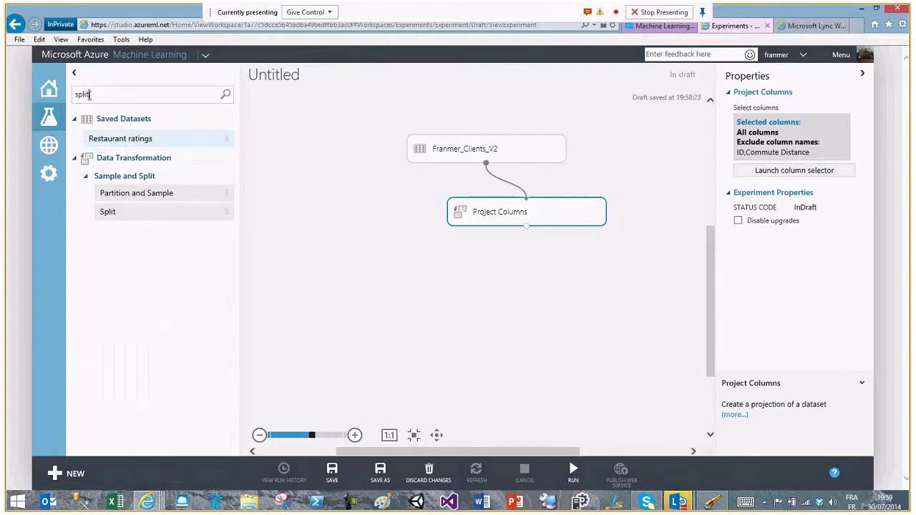
pyautogui.moveTo(136, 215); pyautogui.dragTo(492, 296)
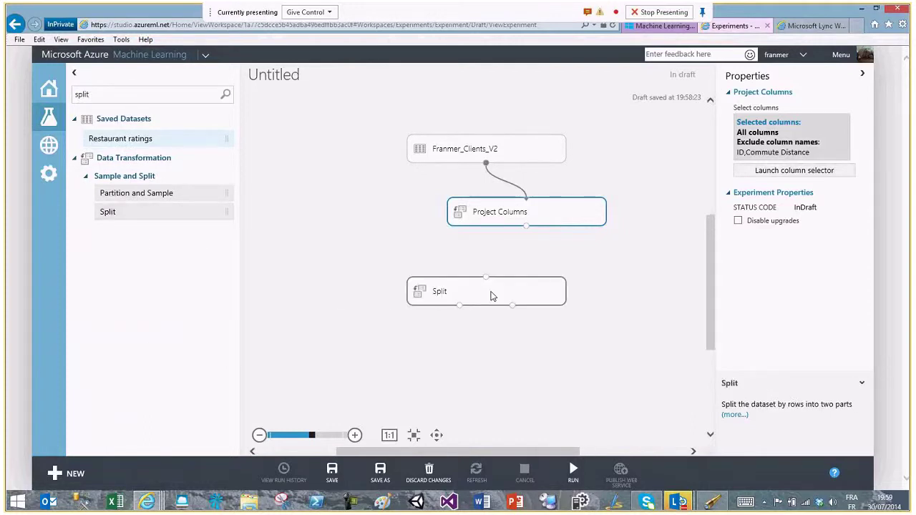
pyautogui.moveTo(526, 226); pyautogui.dragTo(514, 267)
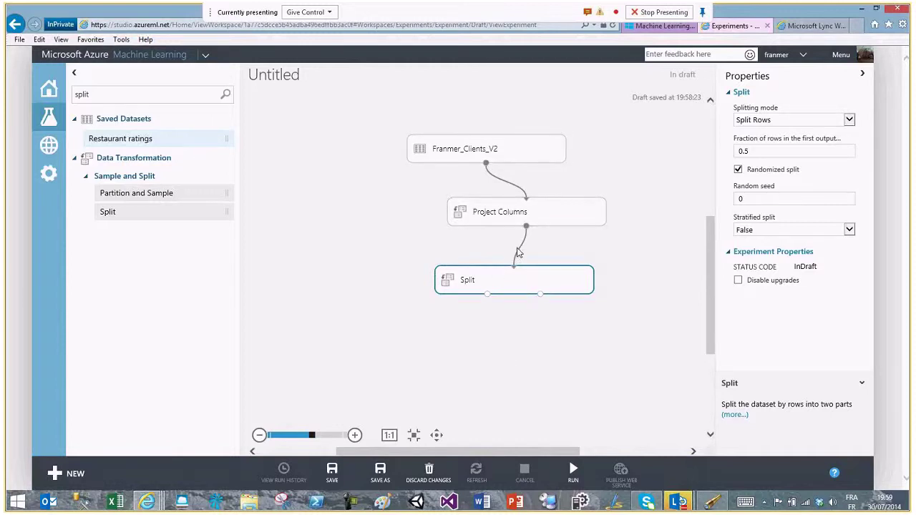
# - Set the Split module's fraction of rows in the first output to 0.8
pyautogui.click(787, 151)
pyautogui.press('BackSpace')
pyautogui.write('8')
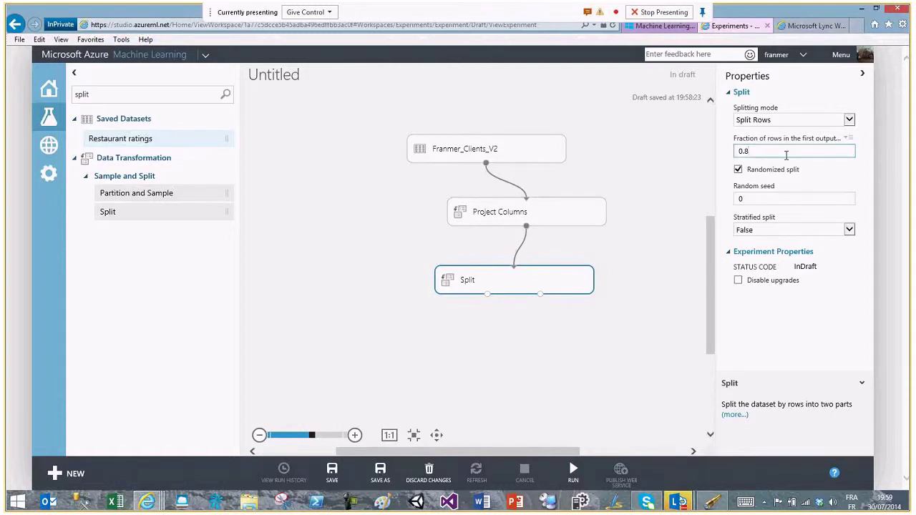
pyautogui.click(551, 347)
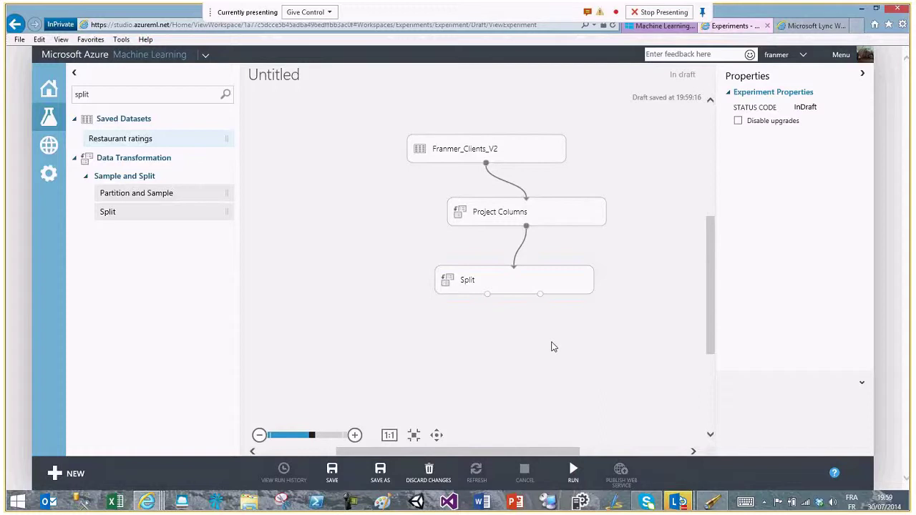
# - Find the Train Model module with the search term "train" and place it on the canvas below Split
pyautogui.click(125, 94)
pyautogui.press('BackSpace')
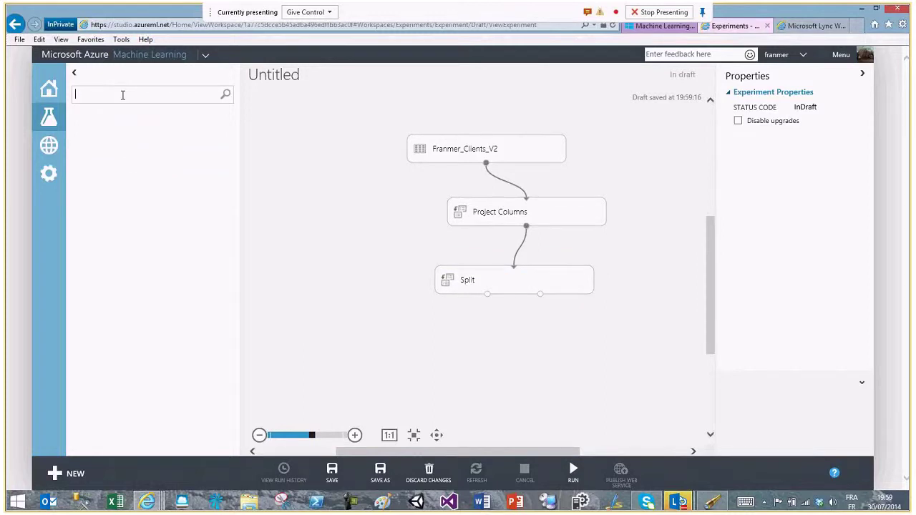
pyautogui.write('train')
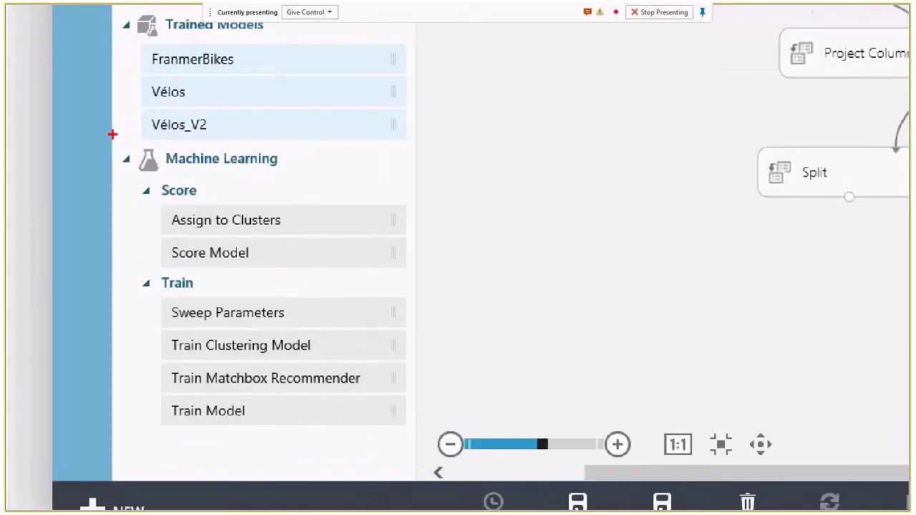
pyautogui.moveTo(131, 271); pyautogui.dragTo(216, 291)
pyautogui.moveTo(158, 298)
pyautogui.mouseDown()
pyautogui.moveTo(308, 434)
pyautogui.moveTo(416, 425)
pyautogui.mouseUp()
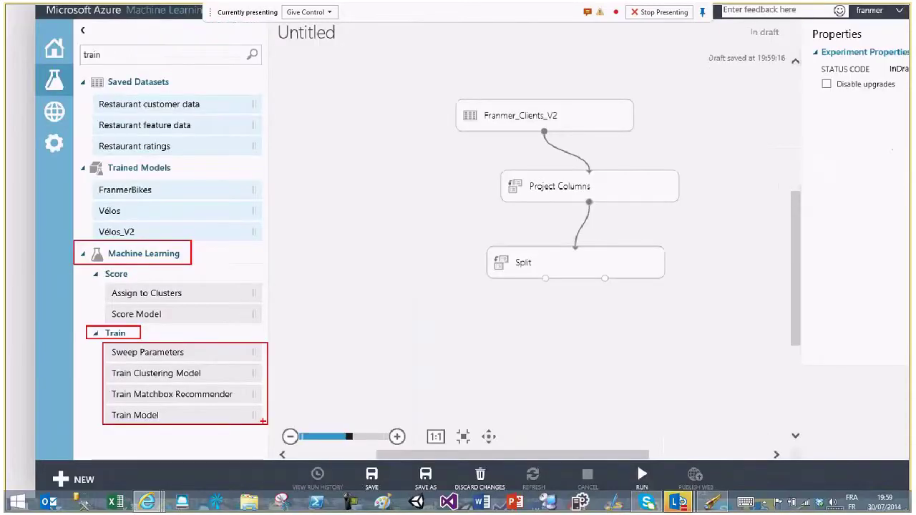
pyautogui.press('Escape')
pyautogui.moveTo(386, 412); pyautogui.dragTo(498, 412)
pyautogui.moveTo(289, 417); pyautogui.dragTo(450, 365)
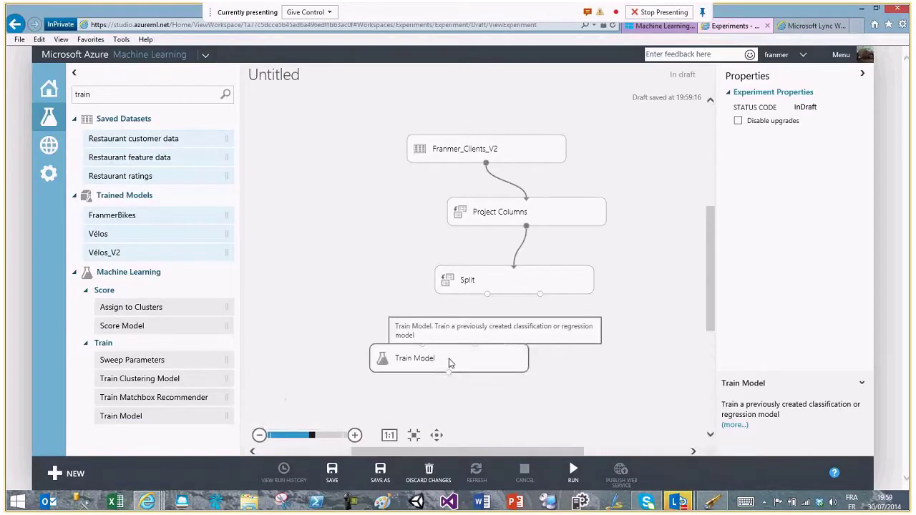
# - Connect Split's first output to the second input of Train Model
pyautogui.click(661, 391)
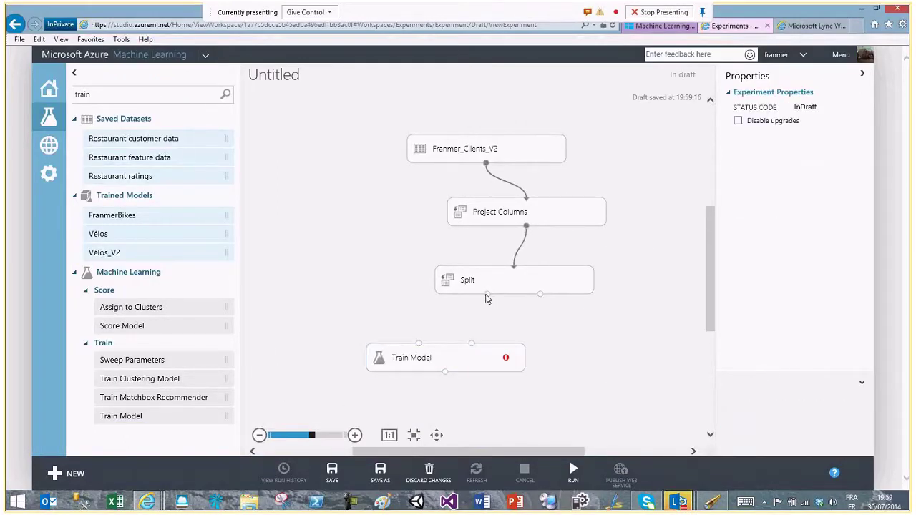
pyautogui.moveTo(488, 294); pyautogui.dragTo(482, 331)
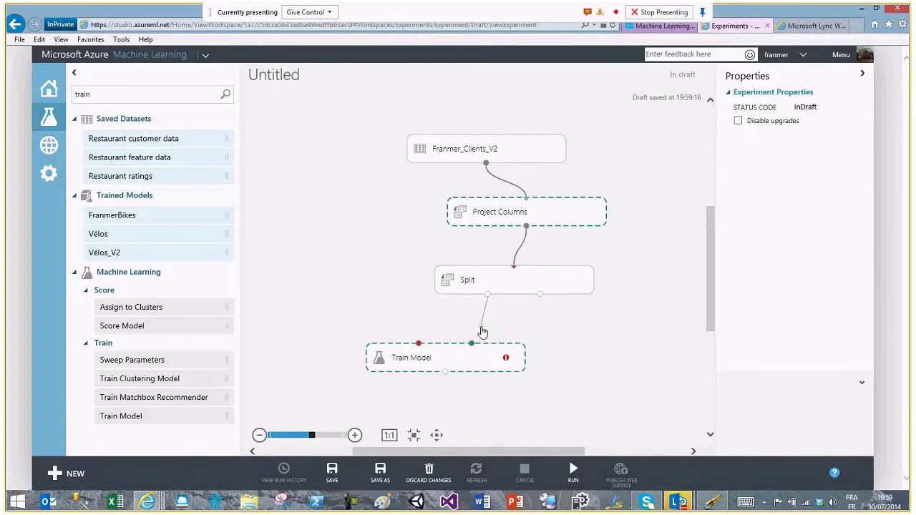
pyautogui.moveTo(482, 331); pyautogui.dragTo(448, 328)
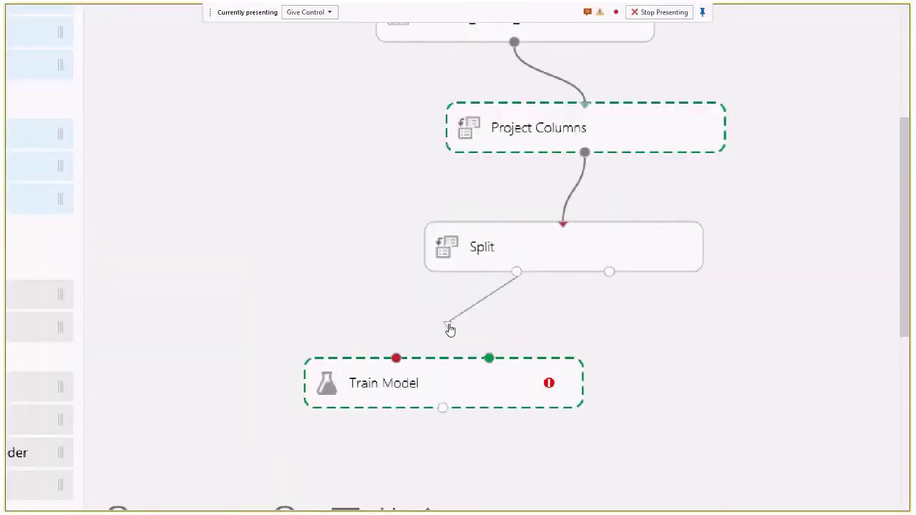
pyautogui.moveTo(449, 329); pyautogui.dragTo(474, 347)
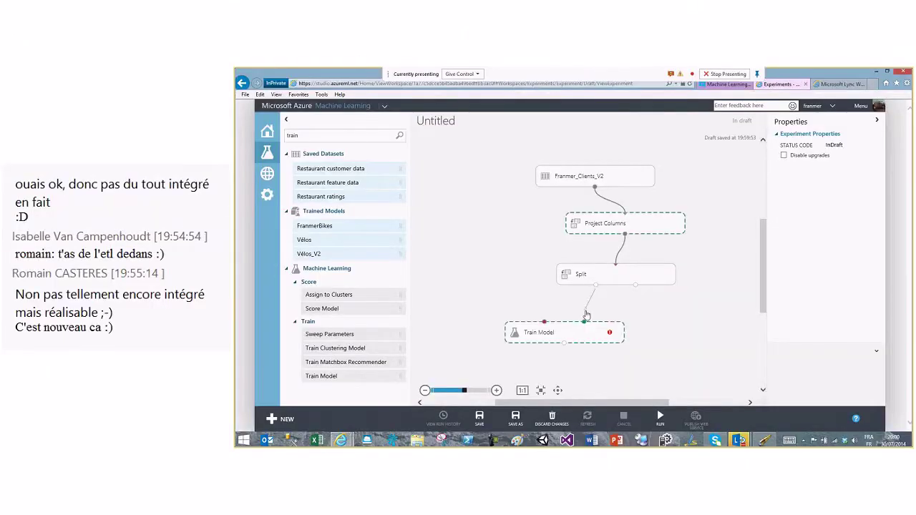
pyautogui.moveTo(586, 315); pyautogui.dragTo(585, 321)
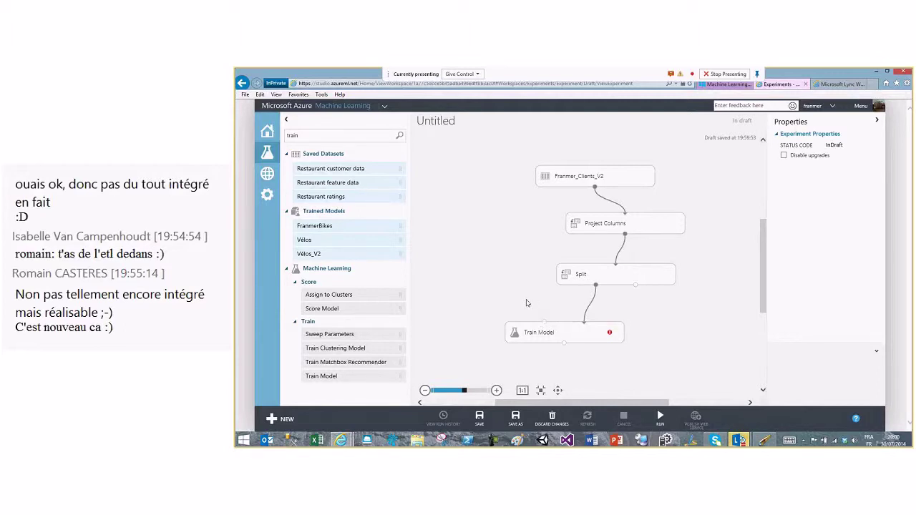
# - Find Two-Class Averaged Perceptron with the search term "class", place it beside Split and connect it to Train Model's first input
pyautogui.write('class,')
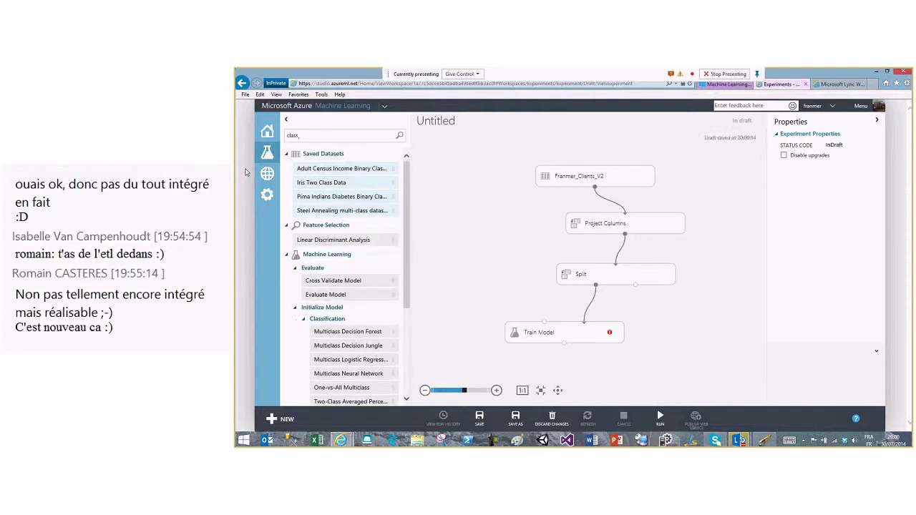
pyautogui.press('BackSpace')
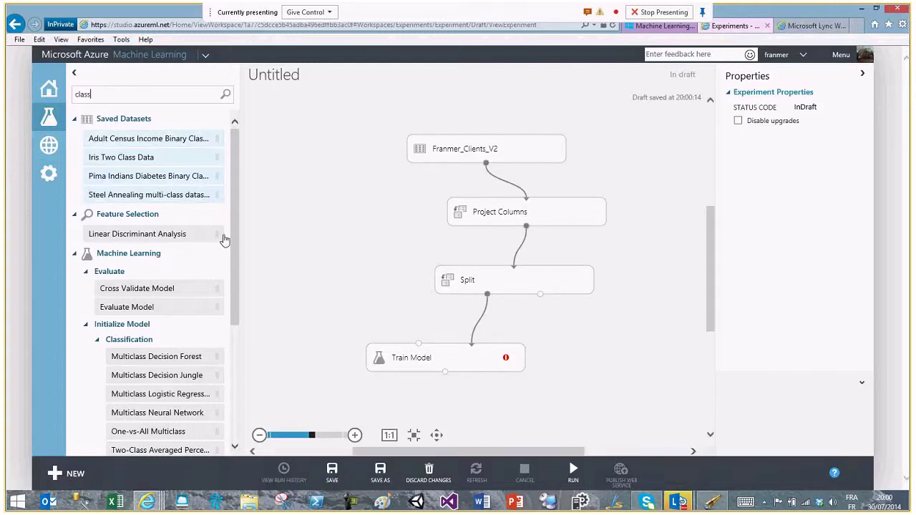
pyautogui.moveTo(232, 232); pyautogui.dragTo(258, 341)
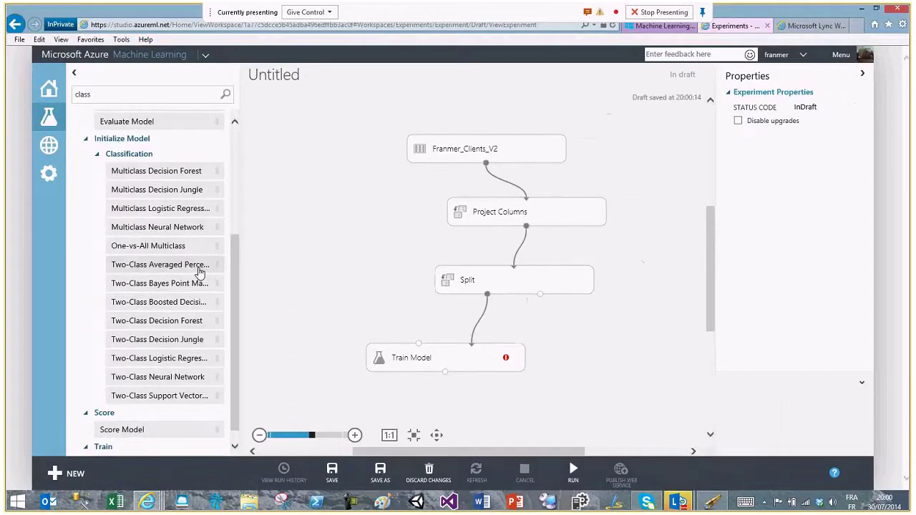
pyautogui.moveTo(199, 272); pyautogui.dragTo(420, 347)
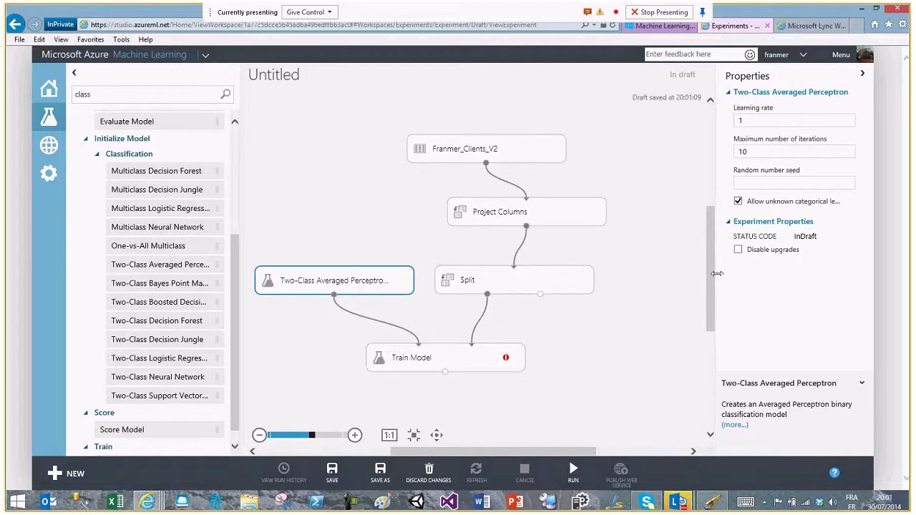
# - Find the Evaluate Model module with the search term "eva" and place it on the canvas below Train Model
pyautogui.moveTo(708, 279); pyautogui.dragTo(709, 306)
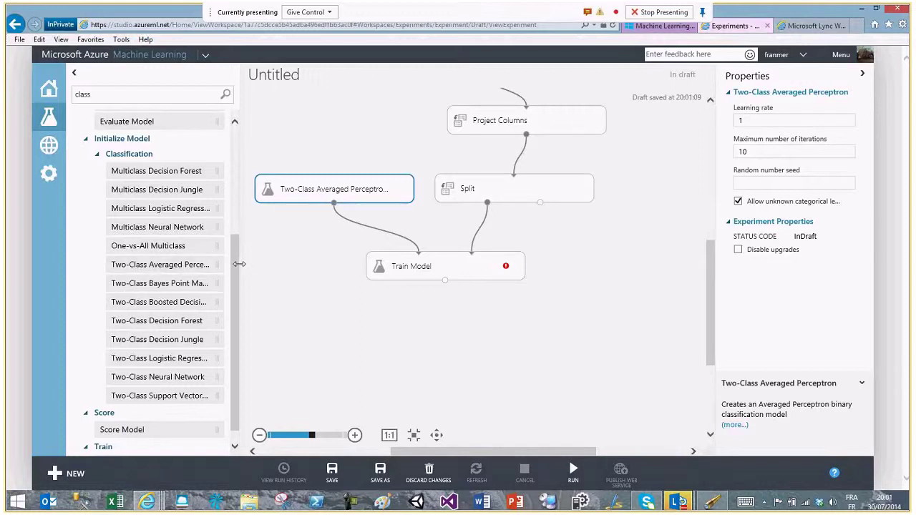
pyautogui.moveTo(236, 267); pyautogui.dragTo(225, 136)
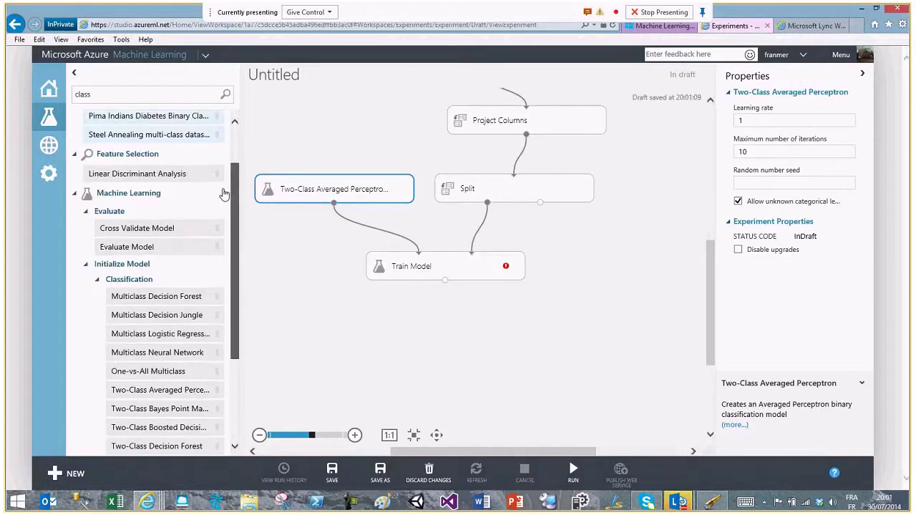
pyautogui.click(143, 94)
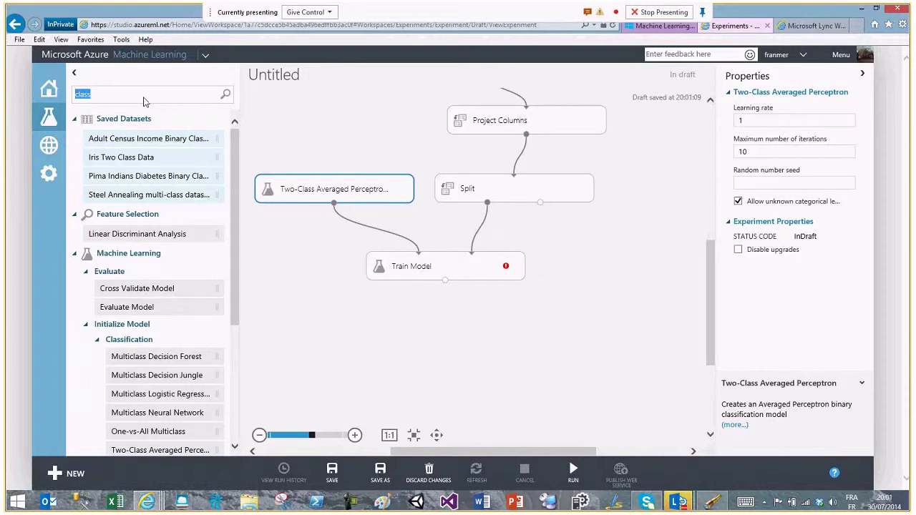
pyautogui.write('eva')
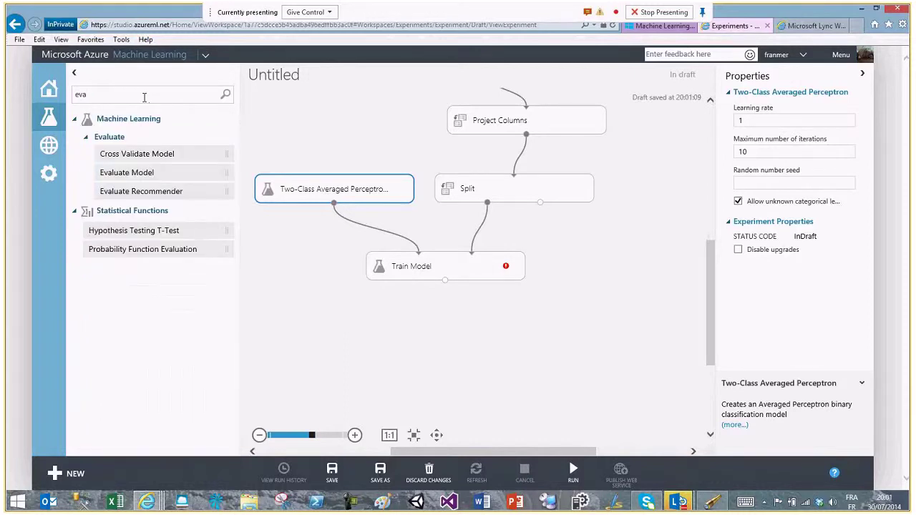
pyautogui.moveTo(126, 173); pyautogui.dragTo(492, 371)
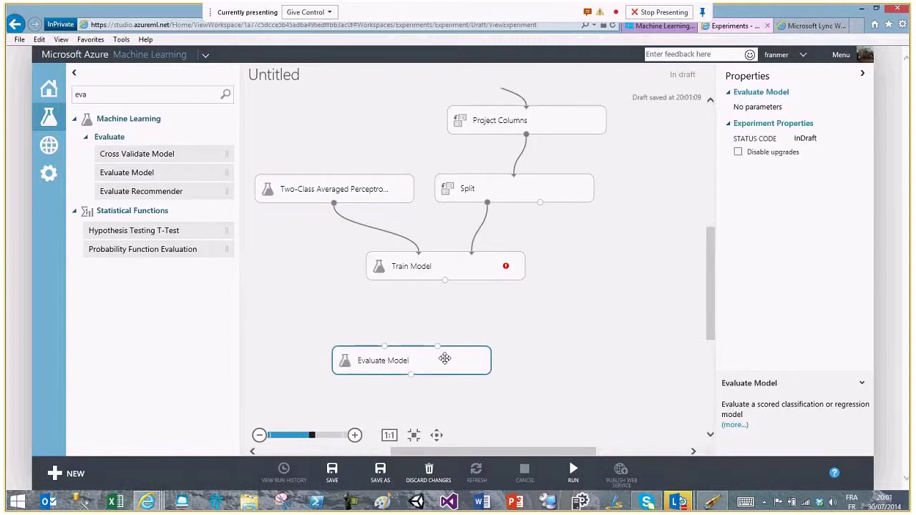
pyautogui.moveTo(445, 358); pyautogui.dragTo(382, 361)
# - Clear the module search, collapse the Saved Datasets, Trained Models and Data Transformation categories, and expand Machine Learning
pyautogui.doubleClick(144, 95)
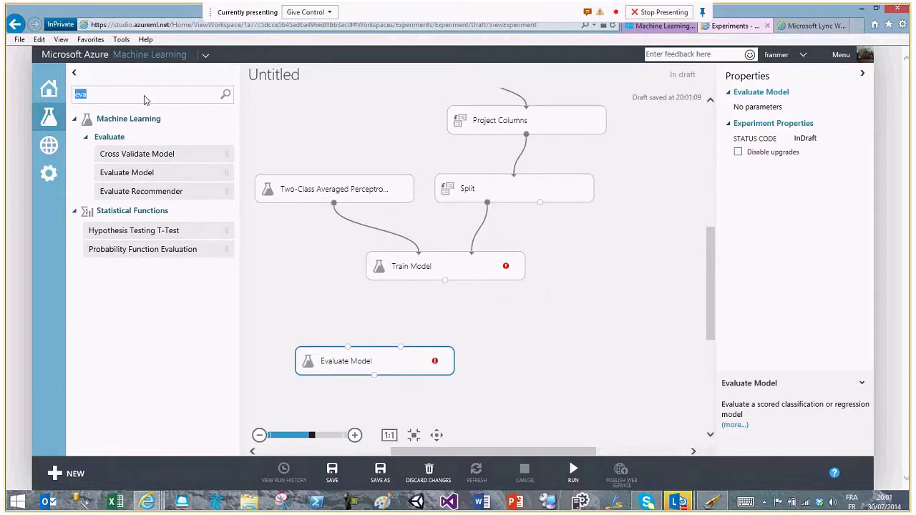
pyautogui.click(74, 119)
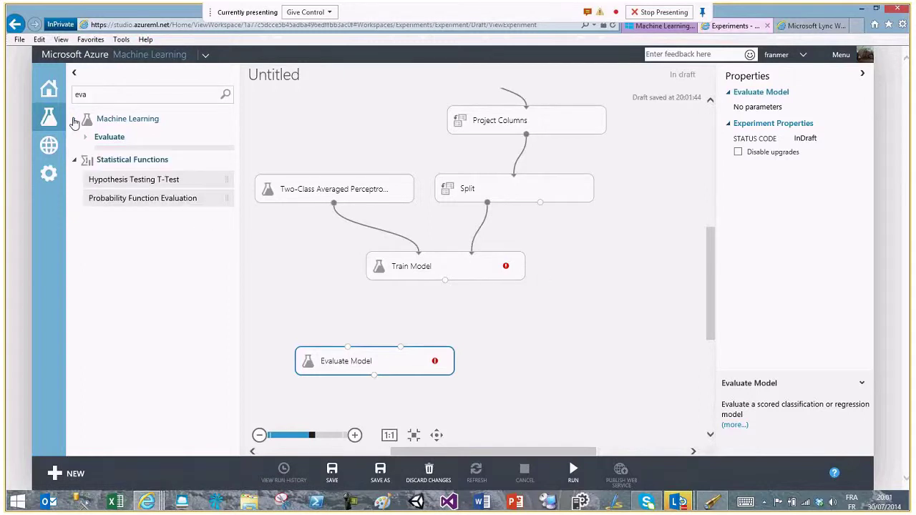
pyautogui.press('BackSpace')
pyautogui.press('BackSpace')
pyautogui.press('BackSpace')
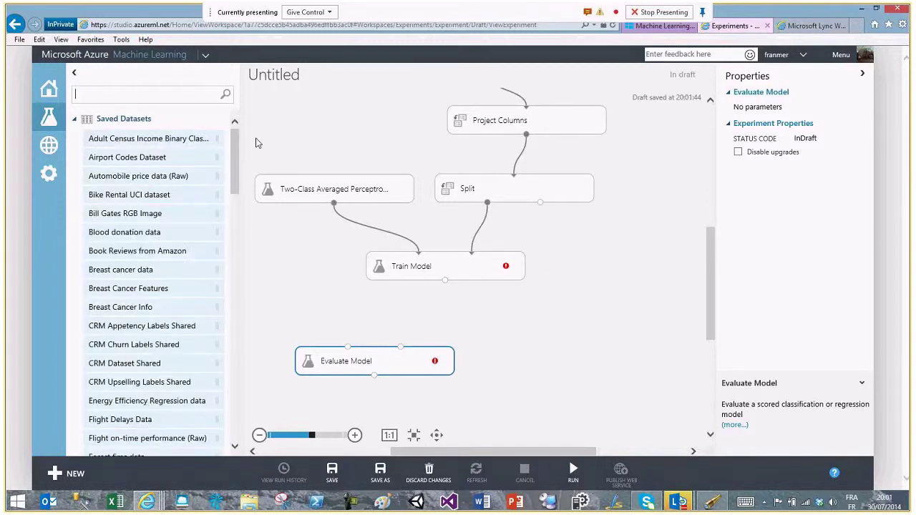
pyautogui.click(75, 120)
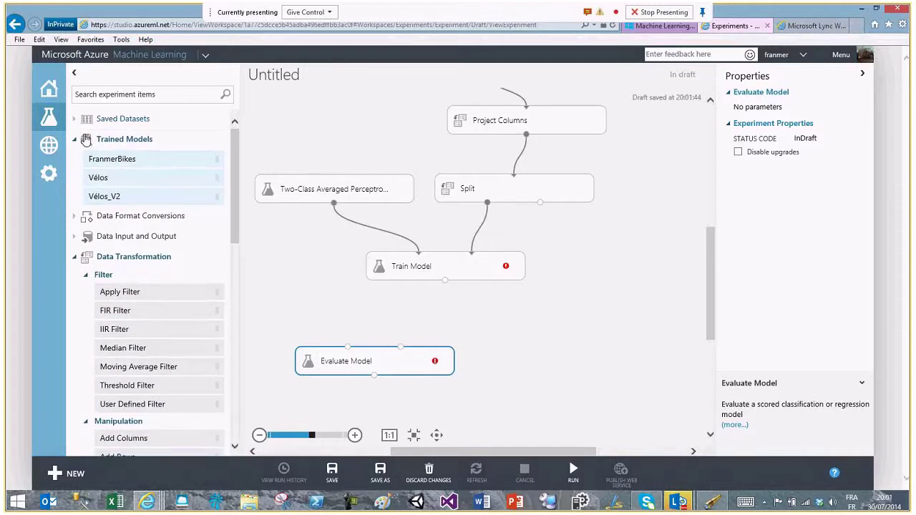
pyautogui.click(76, 140)
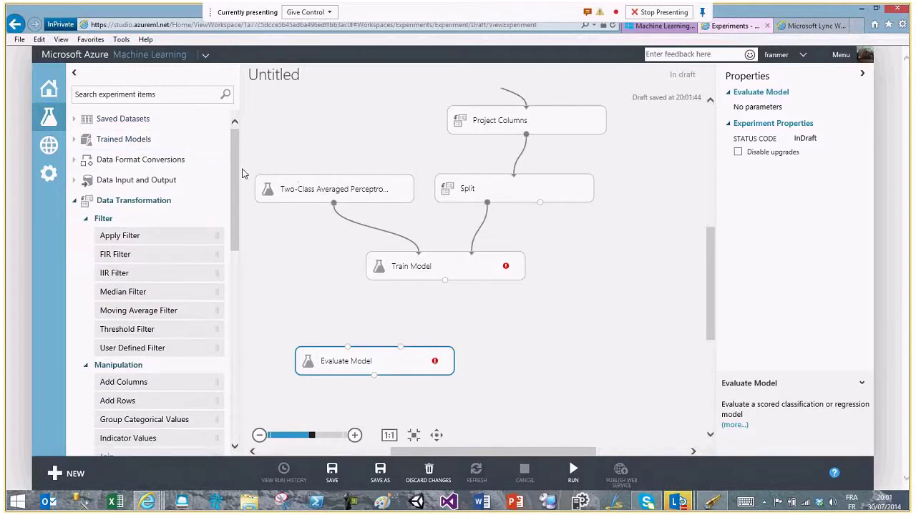
pyautogui.click(74, 201)
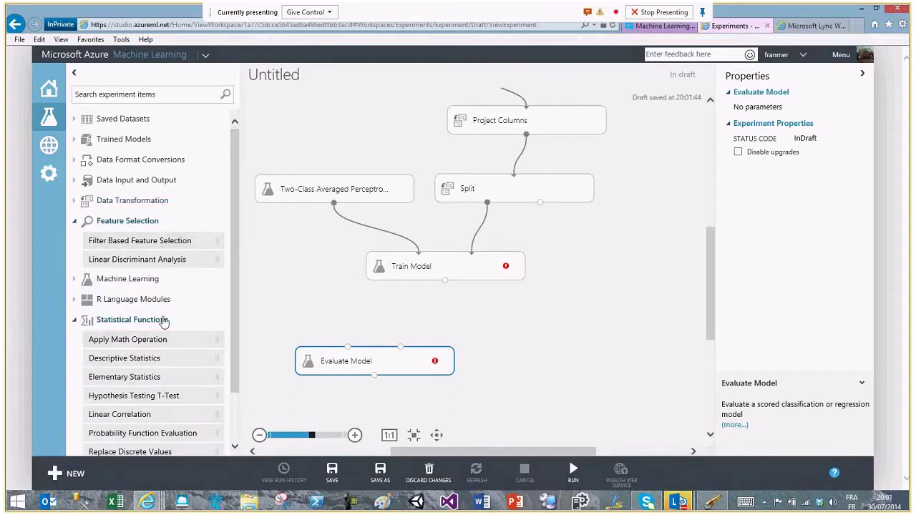
pyautogui.click(74, 279)
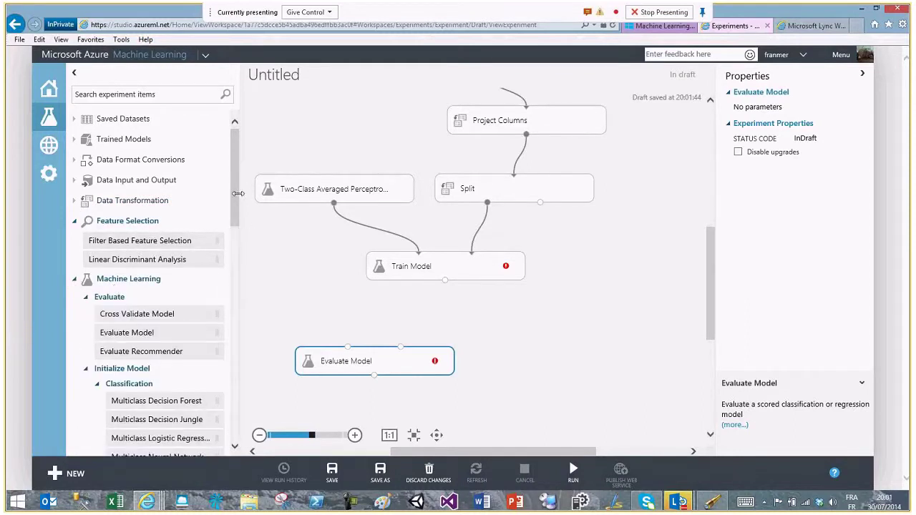
# - Place a Score Model module below Train Model and shift Evaluate Model further down the canvas
pyautogui.moveTo(127, 332); pyautogui.dragTo(511, 324)
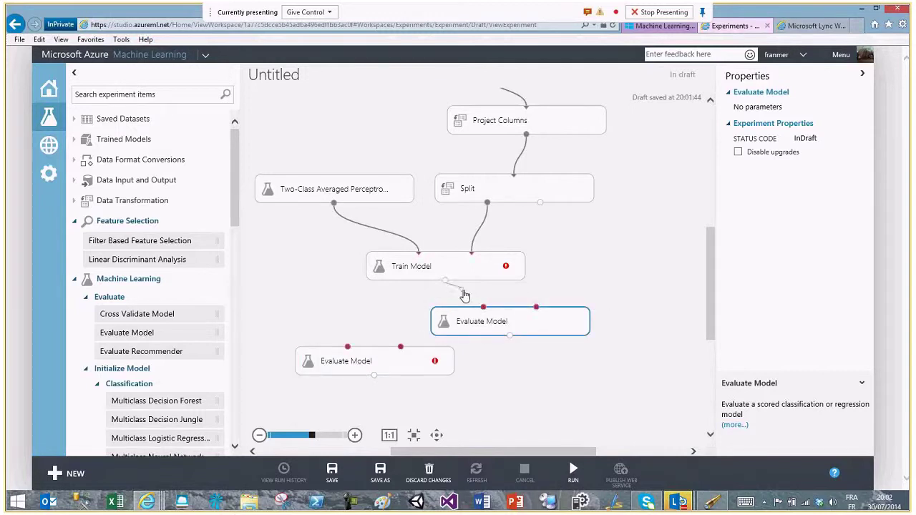
pyautogui.press('Delete')
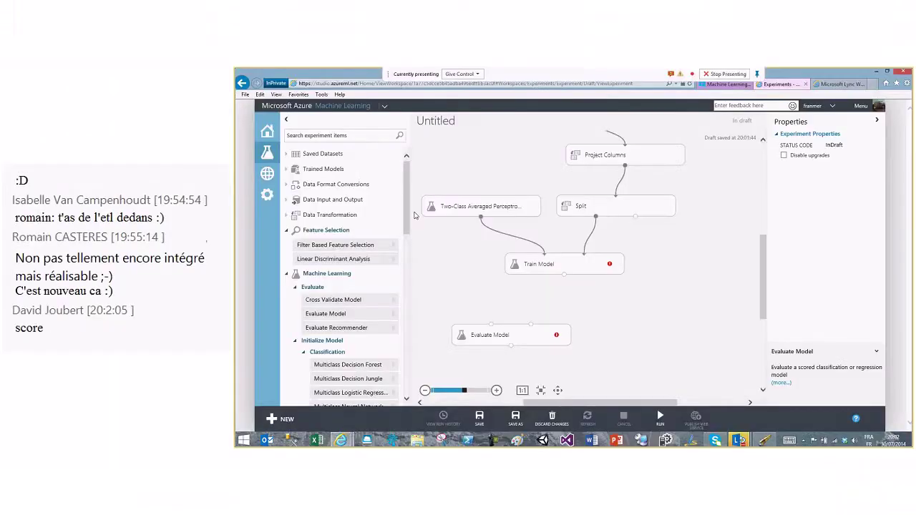
pyautogui.moveTo(406, 216); pyautogui.dragTo(405, 299)
pyautogui.scroll(-5, 327, 296)
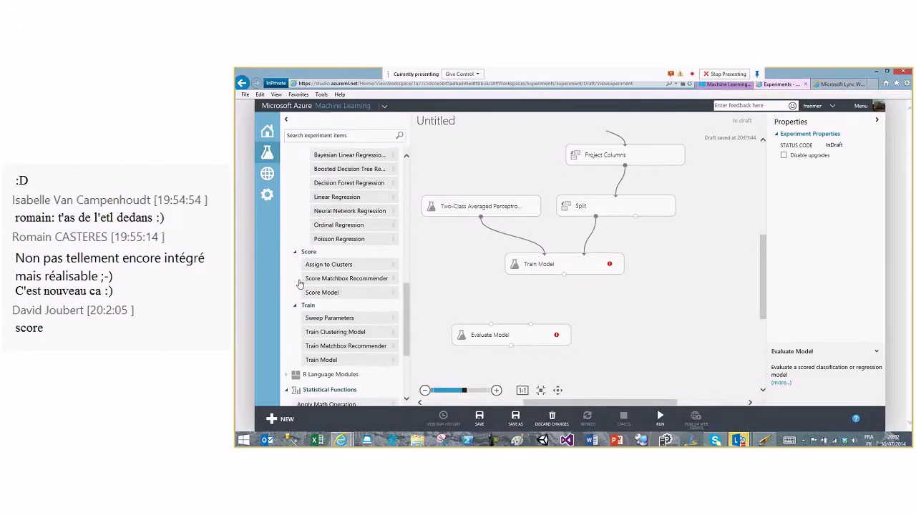
pyautogui.moveTo(328, 297); pyautogui.dragTo(622, 316)
pyautogui.moveTo(525, 335); pyautogui.dragTo(521, 355)
# - Connect Train Model's output to Score Model's first input and Split's second output to its second input
pyautogui.moveTo(565, 275); pyautogui.dragTo(605, 306)
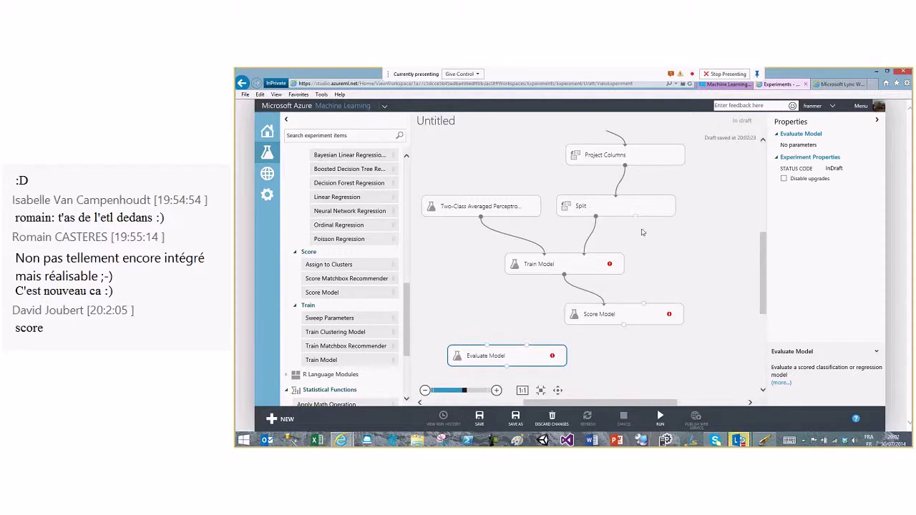
pyautogui.moveTo(635, 216); pyautogui.dragTo(644, 304)
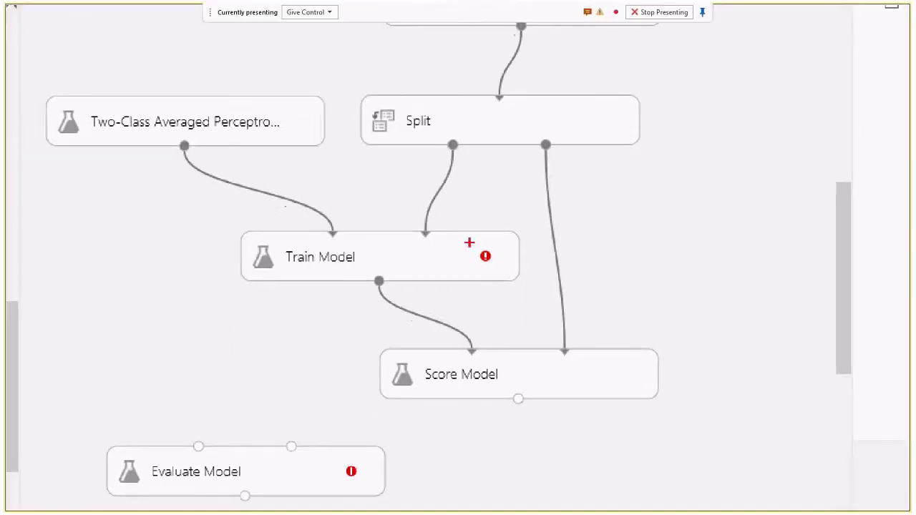
pyautogui.moveTo(495, 260); pyautogui.dragTo(512, 272)
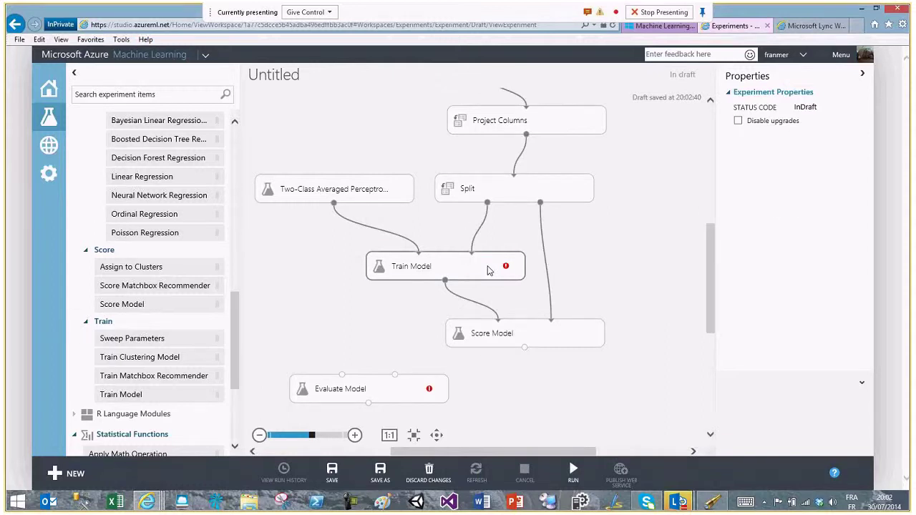
# - Set Train Model's label column to Purchased Bike by column name
pyautogui.click(490, 271)
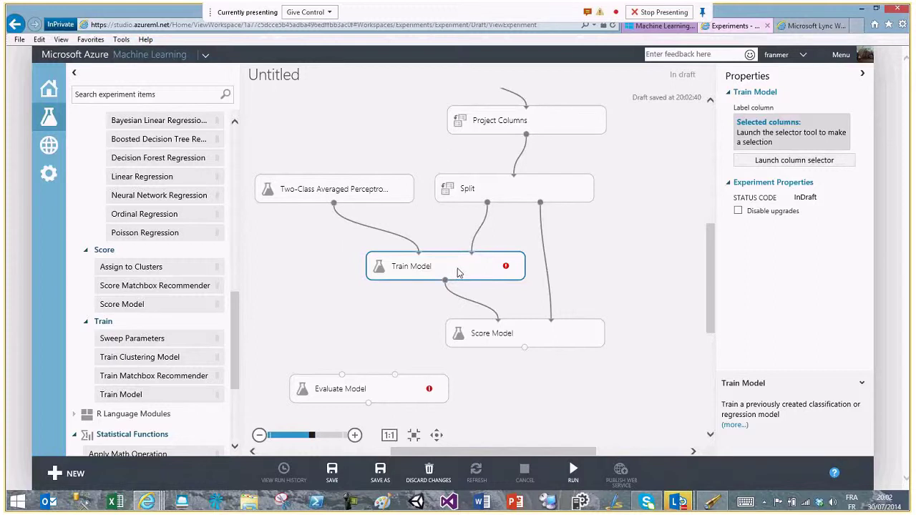
pyautogui.click(786, 164)
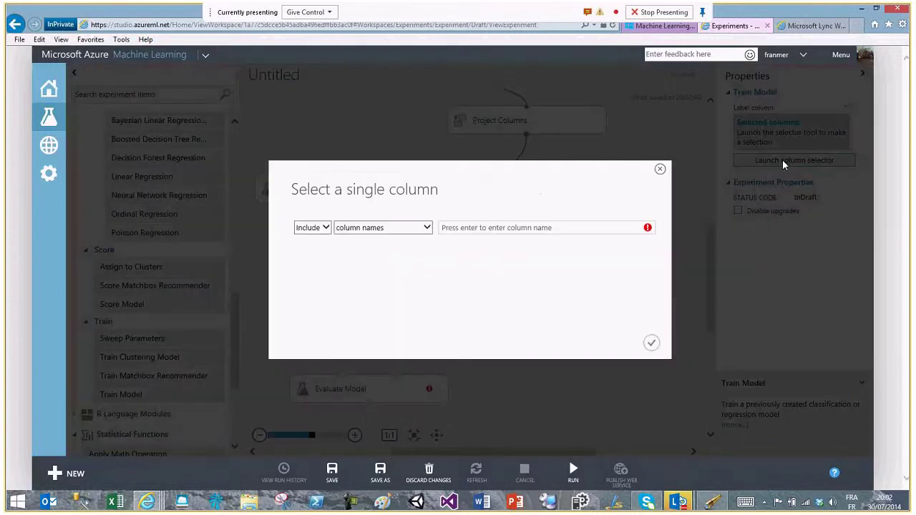
pyautogui.click(486, 227)
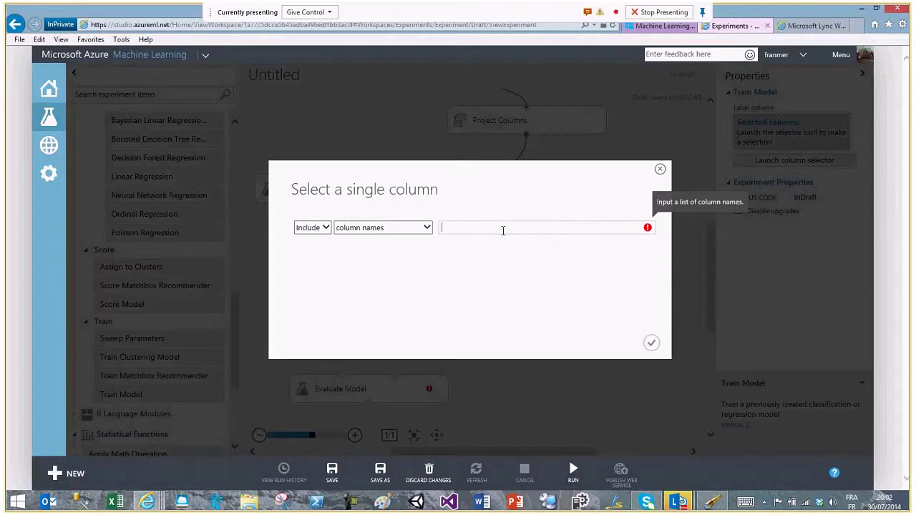
pyautogui.write('Pu')
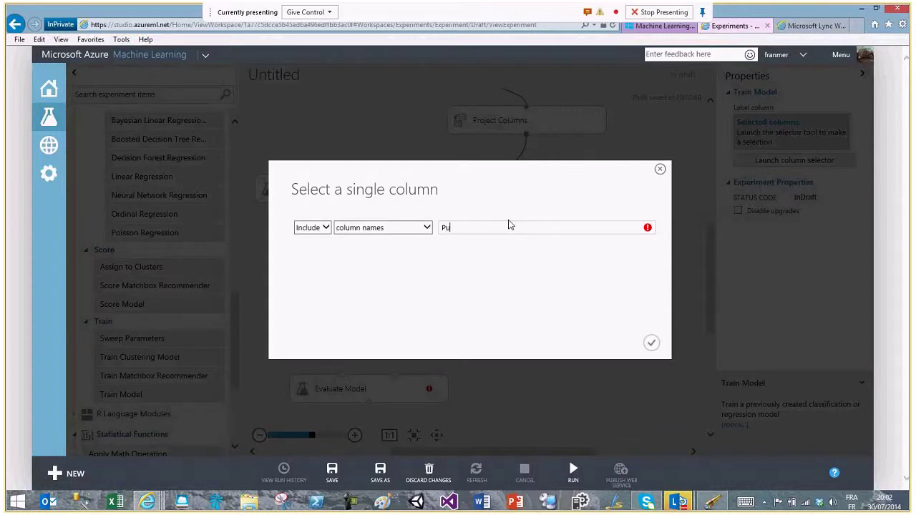
pyautogui.write('rchased Bike')
pyautogui.click(652, 343)
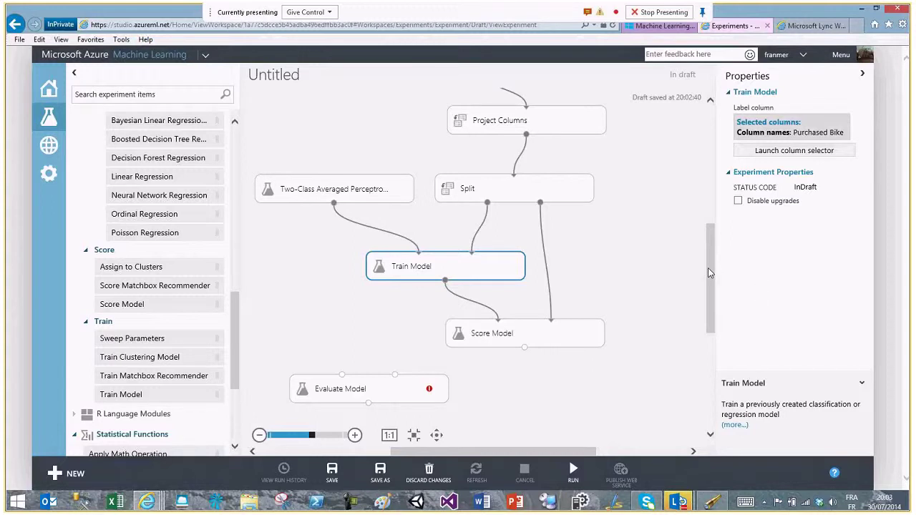
# - Reposition Evaluate Model below Score Model and connect Score Model's output to Evaluate Model's first input
pyautogui.moveTo(708, 273); pyautogui.dragTo(713, 302)
pyautogui.moveTo(360, 299); pyautogui.dragTo(364, 300)
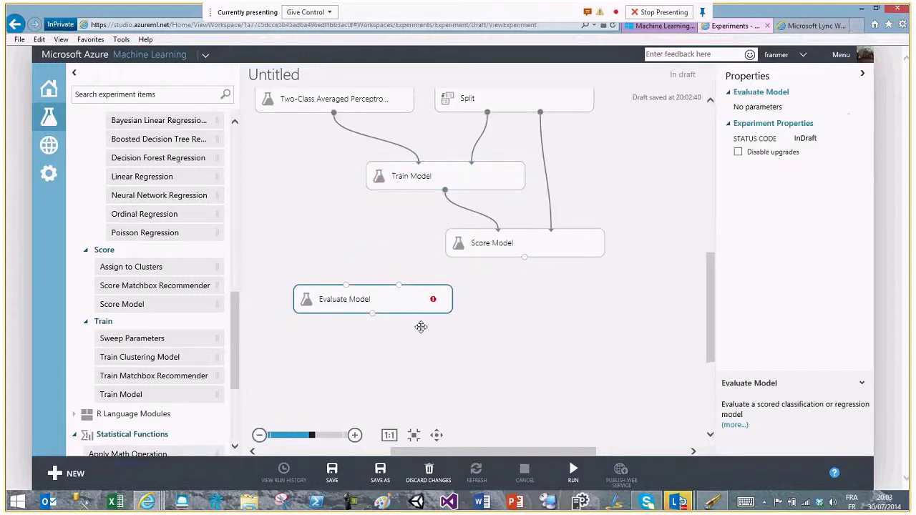
pyautogui.moveTo(420, 327); pyautogui.dragTo(418, 326)
pyautogui.click(531, 247)
pyautogui.moveTo(524, 257); pyautogui.dragTo(447, 313)
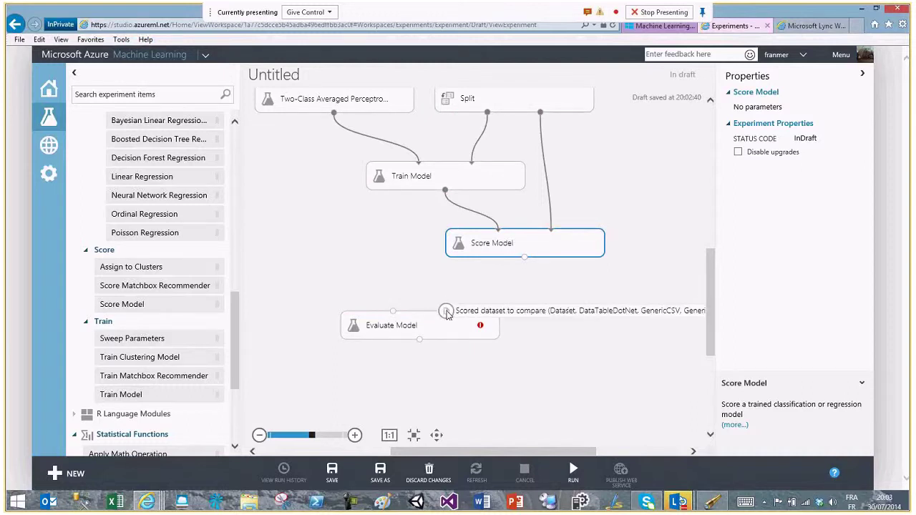
pyautogui.moveTo(524, 257); pyautogui.dragTo(393, 312)
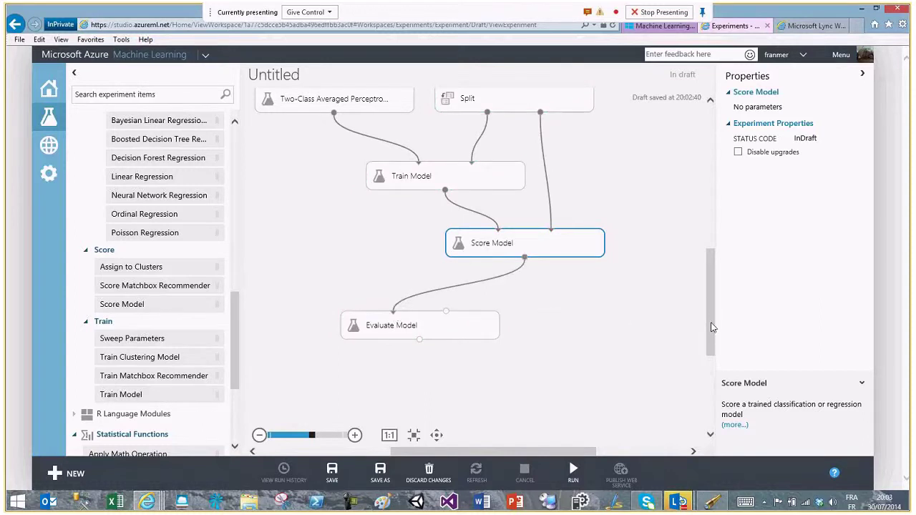
# - Run the experiment and follow its progress from Project Columns down to Evaluate Model
pyautogui.moveTo(712, 323); pyautogui.dragTo(716, 302)
pyautogui.click(573, 474)
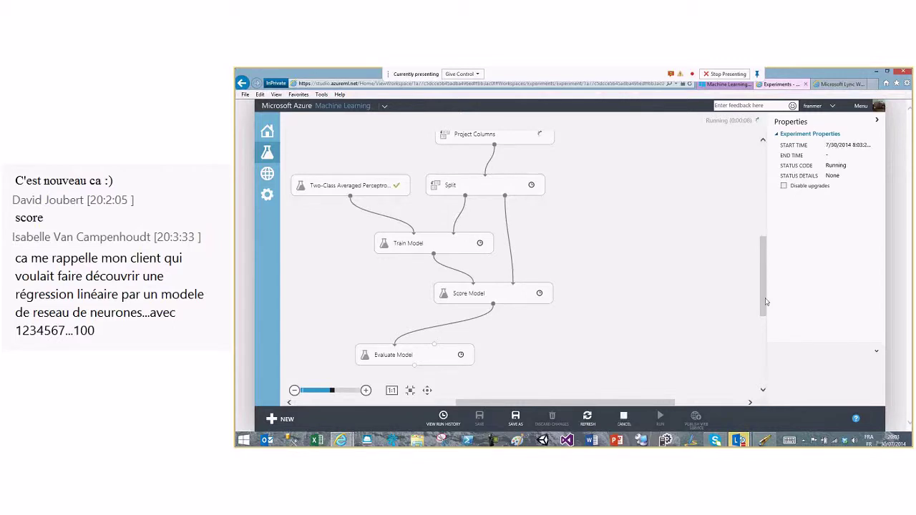
pyautogui.moveTo(763, 301); pyautogui.dragTo(763, 278)
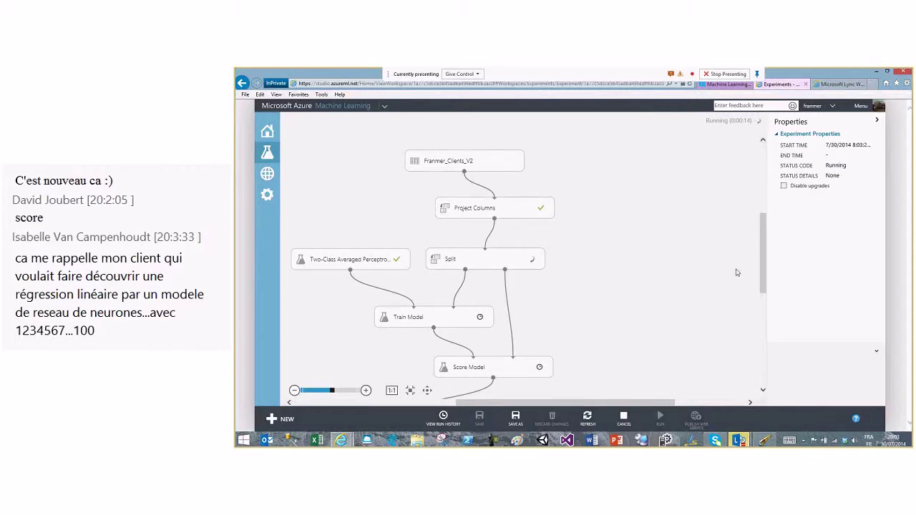
pyautogui.moveTo(765, 271); pyautogui.dragTo(763, 295)
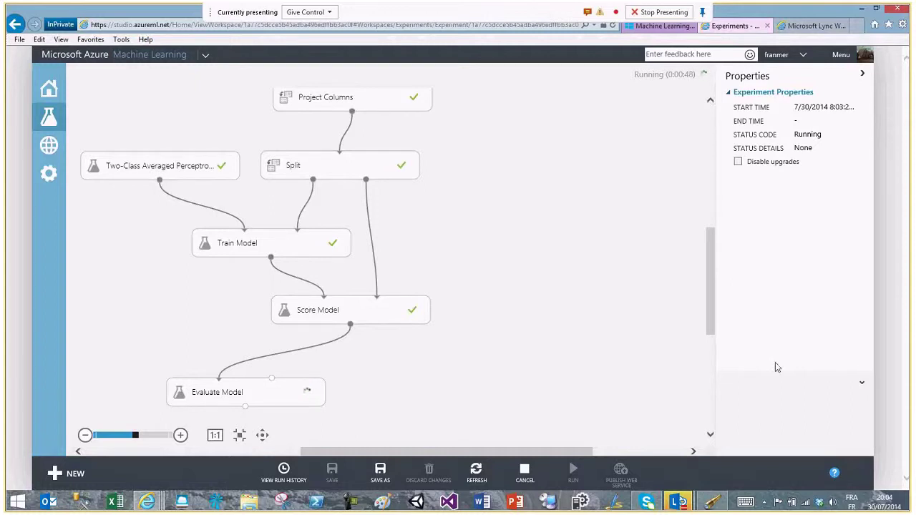
pyautogui.moveTo(711, 330); pyautogui.dragTo(711, 354)
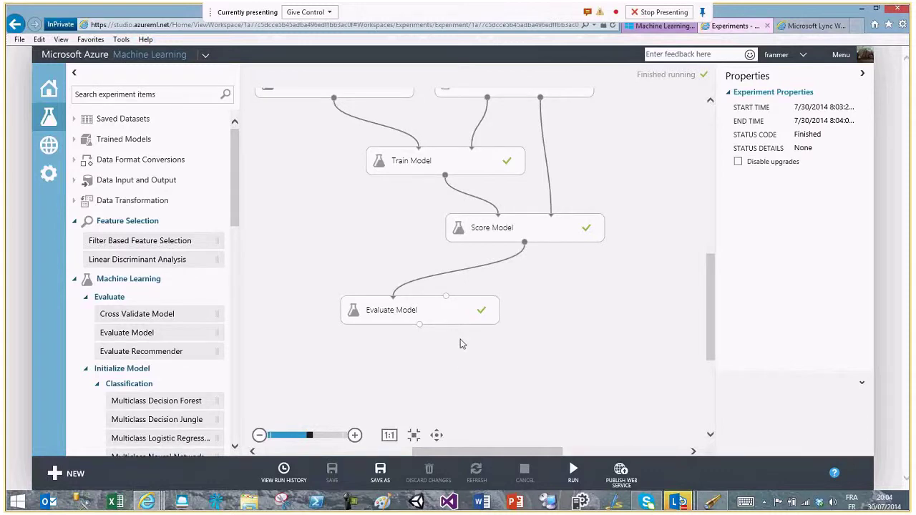
# - Visualize Evaluate Model's output and examine the ROC curve, accuracy, precision and true/false positive and negative counts
pyautogui.rightClick(420, 324)
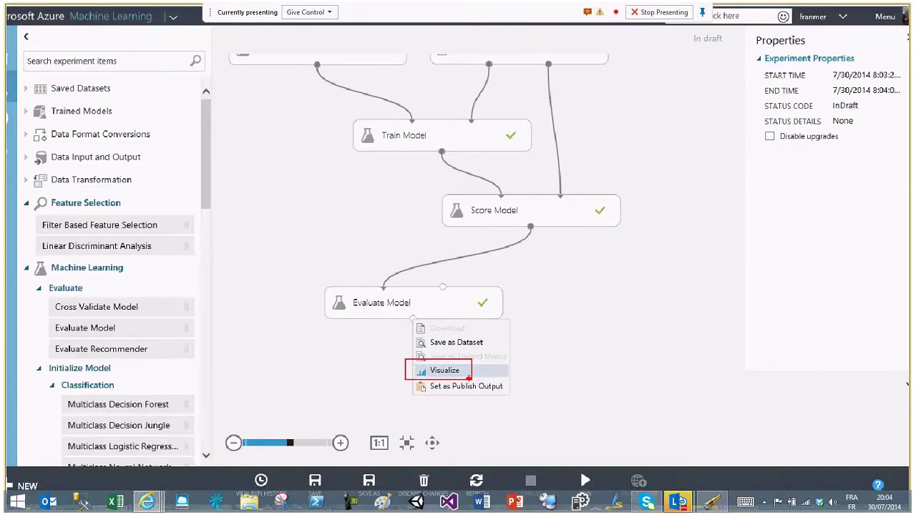
pyautogui.click(467, 376)
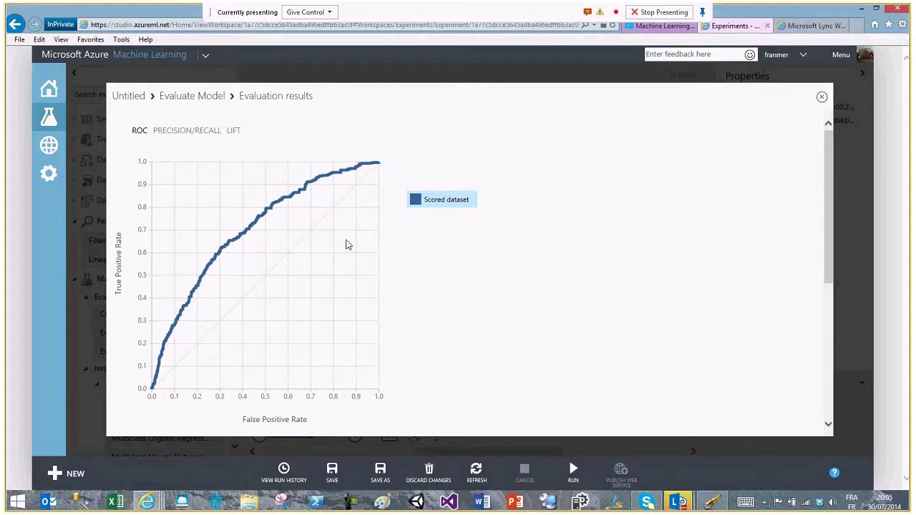
pyautogui.moveTo(830, 221); pyautogui.dragTo(828, 312)
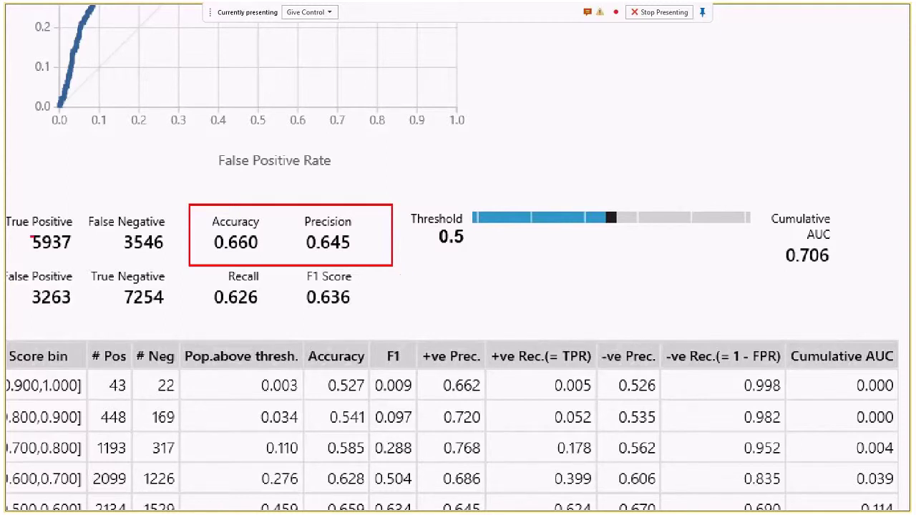
pyautogui.moveTo(8, 219); pyautogui.dragTo(183, 315)
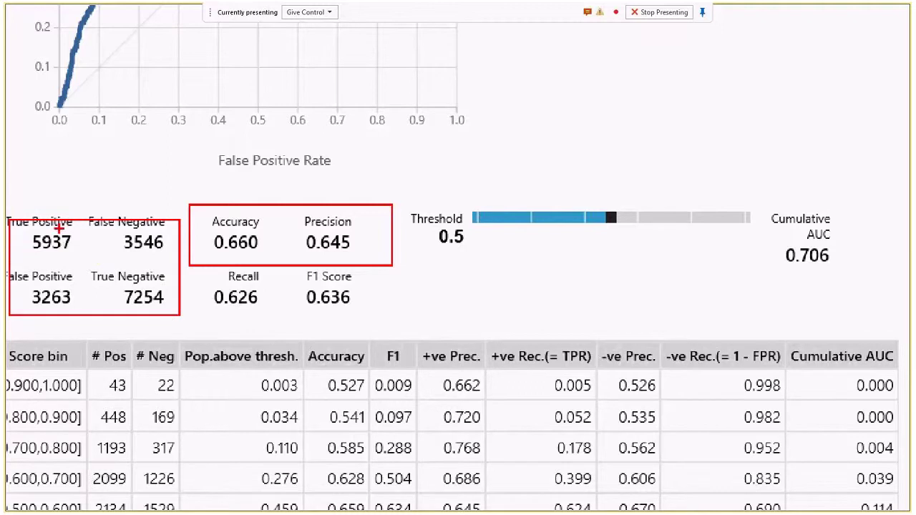
pyautogui.moveTo(58, 223); pyautogui.dragTo(56, 179)
pyautogui.moveTo(158, 227); pyautogui.dragTo(173, 175)
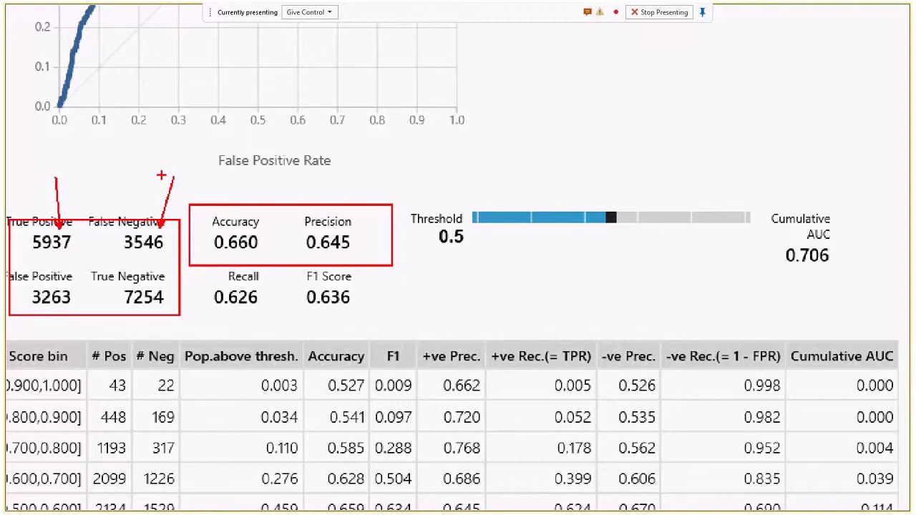
pyautogui.press('Escape')
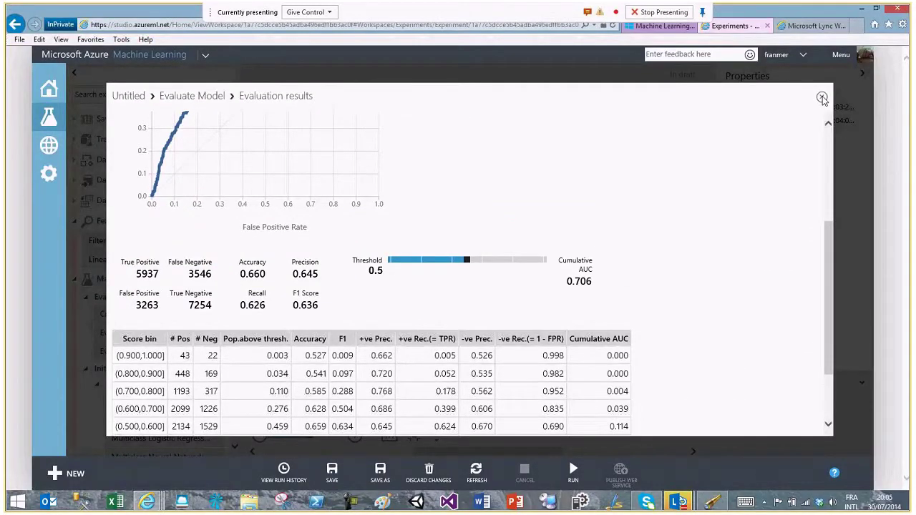
pyautogui.click(822, 98)
# - Delete the Two-Class Averaged Perceptron module from the experiment
pyautogui.scroll(-2, 577, 326)
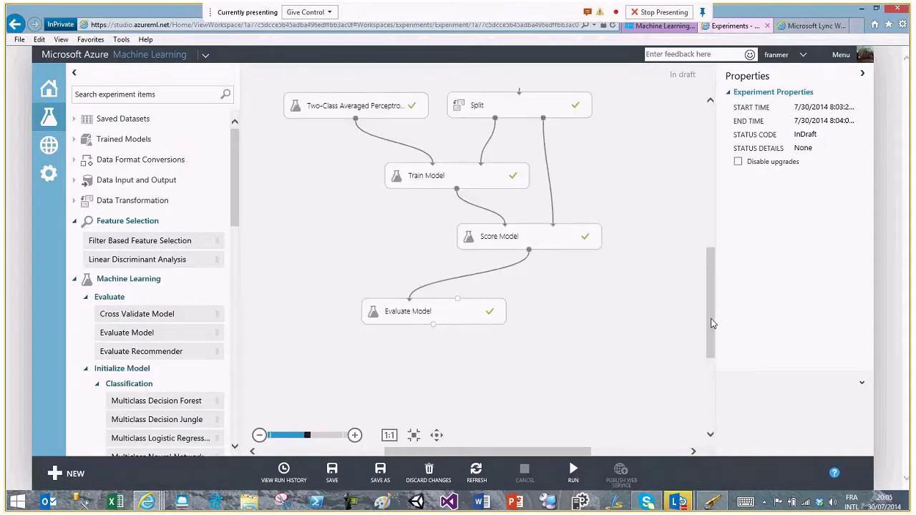
pyautogui.moveTo(714, 322); pyautogui.dragTo(708, 267)
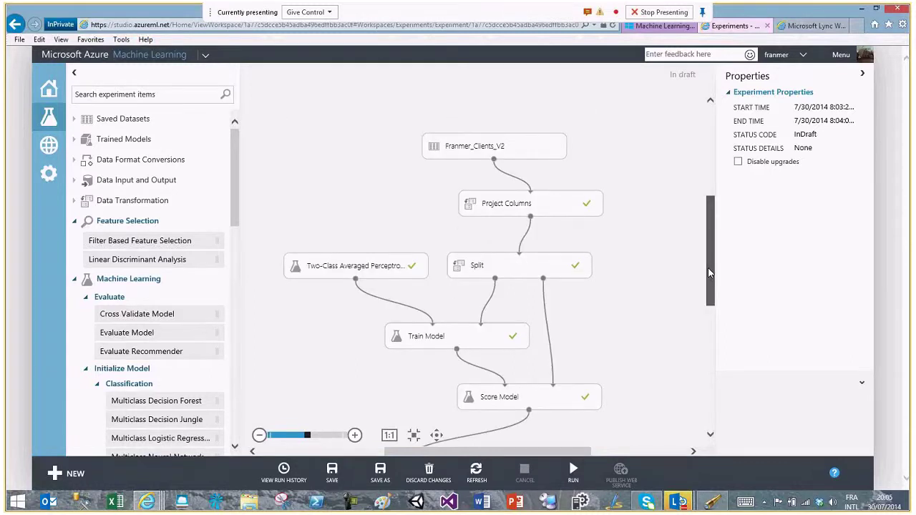
pyautogui.click(396, 272)
pyautogui.press('Delete')
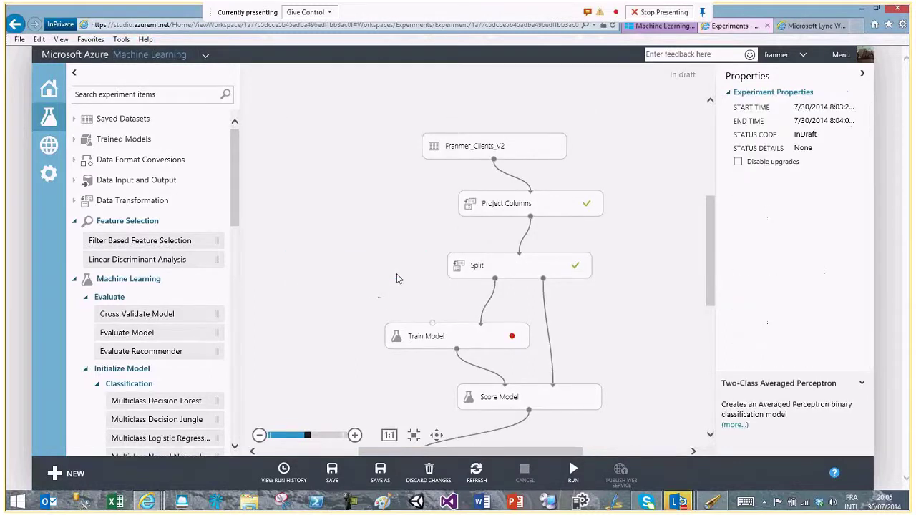
# - Search the modules for "class", add Two-Class Boosted Decision Tree beside Split and connect it to Train Model's first input
pyautogui.click(192, 93)
pyautogui.write('cla')
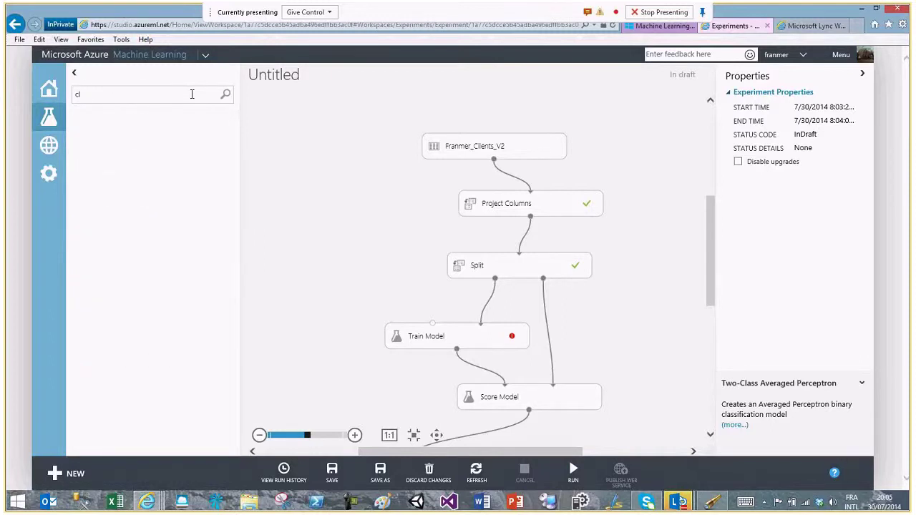
pyautogui.write('ass')
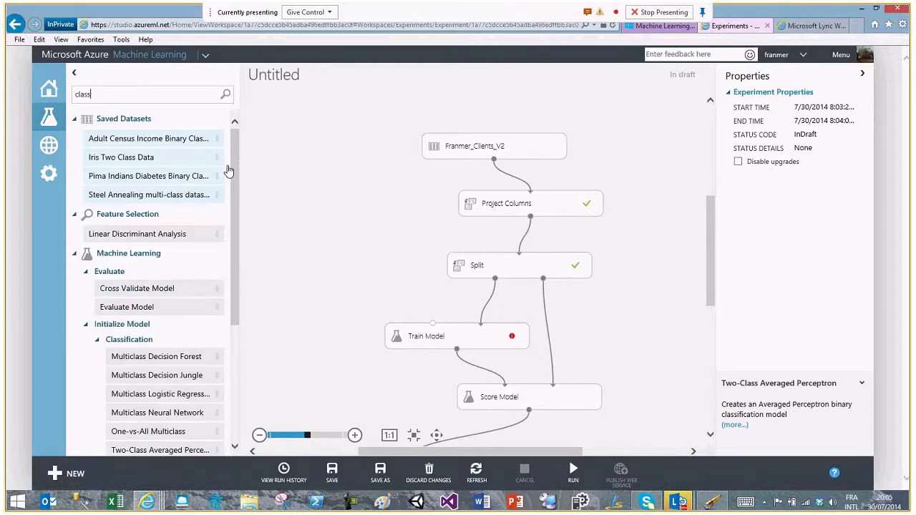
pyautogui.moveTo(232, 246); pyautogui.dragTo(240, 342)
pyautogui.moveTo(184, 317); pyautogui.dragTo(432, 325)
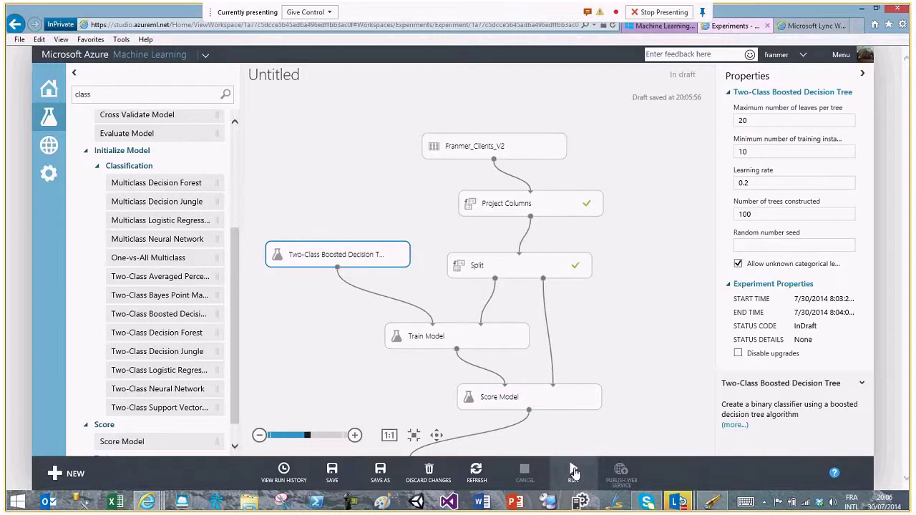
# - Run the experiment with the boosted decision tree and follow it to the Evaluate Model module
pyautogui.click(573, 471)
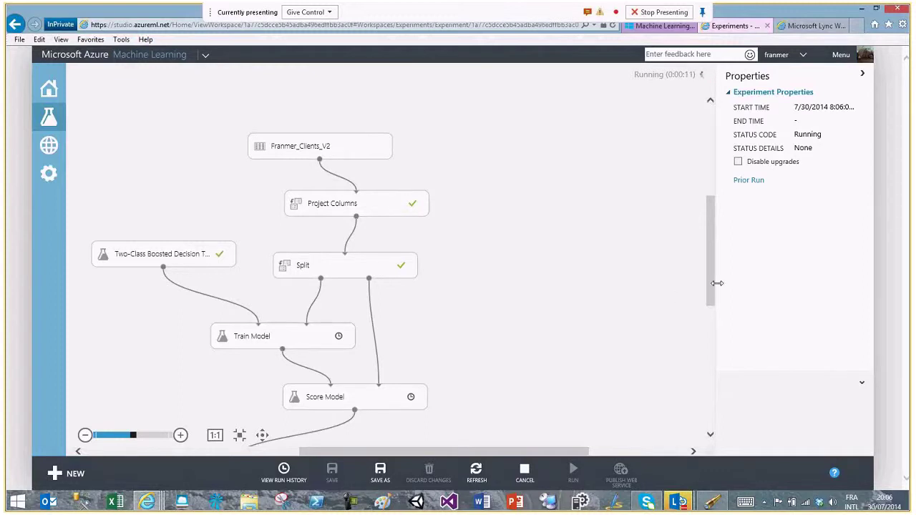
pyautogui.scroll(-3, 711, 292)
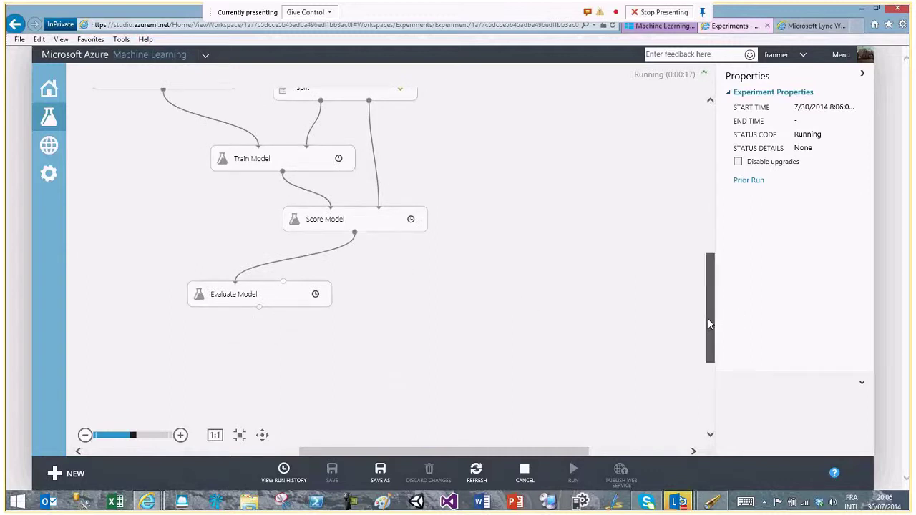
pyautogui.scroll(1, 709, 322)
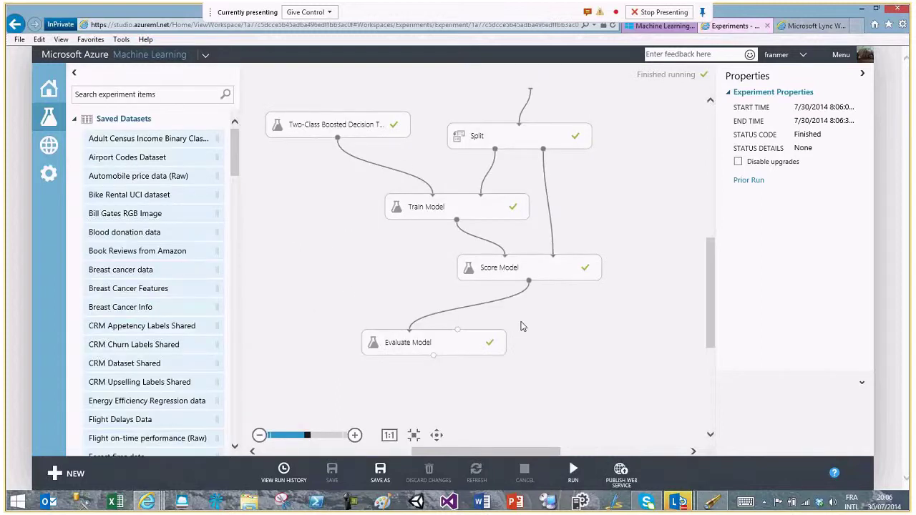
# - Visualize the boosted decision tree's evaluation results and examine its ROC curve, accuracy, precision, false negatives and false positives
pyautogui.rightClick(433, 355)
pyautogui.click(464, 400)
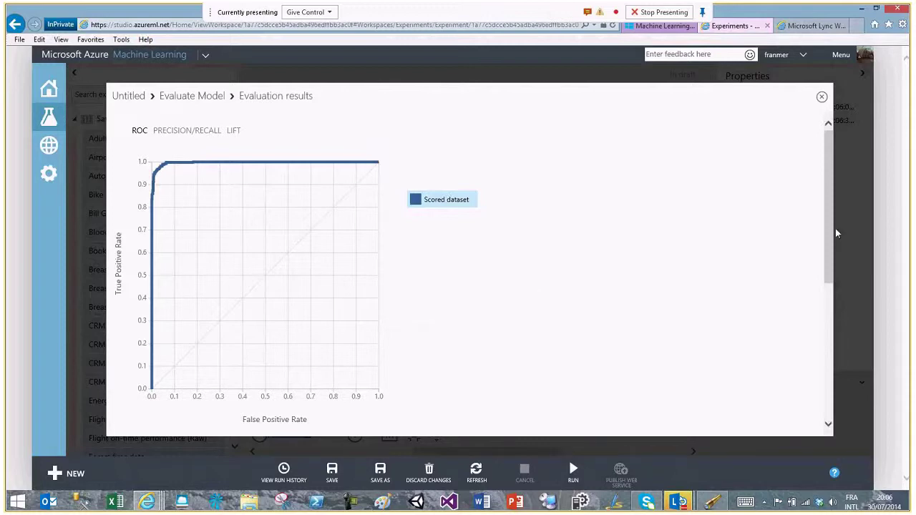
pyautogui.scroll(-1, 830, 241)
pyautogui.moveTo(829, 241); pyautogui.dragTo(831, 307)
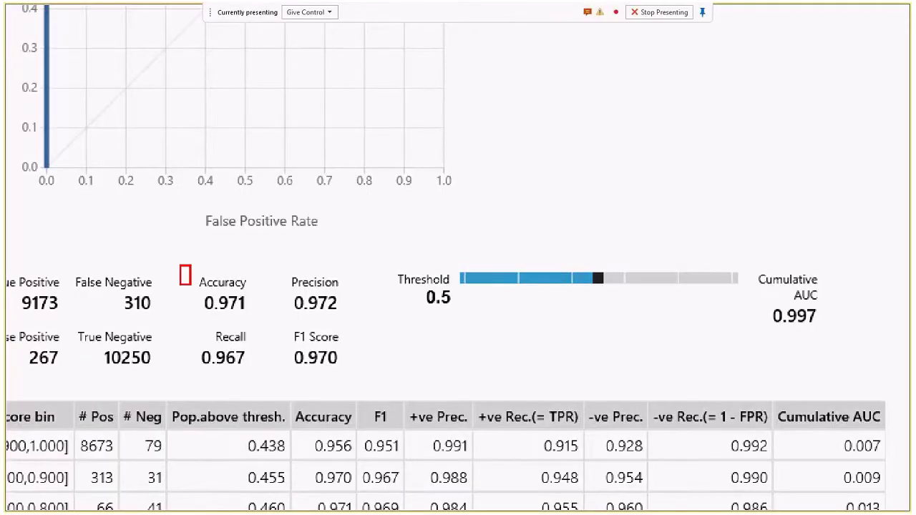
pyautogui.moveTo(191, 285); pyautogui.dragTo(368, 312)
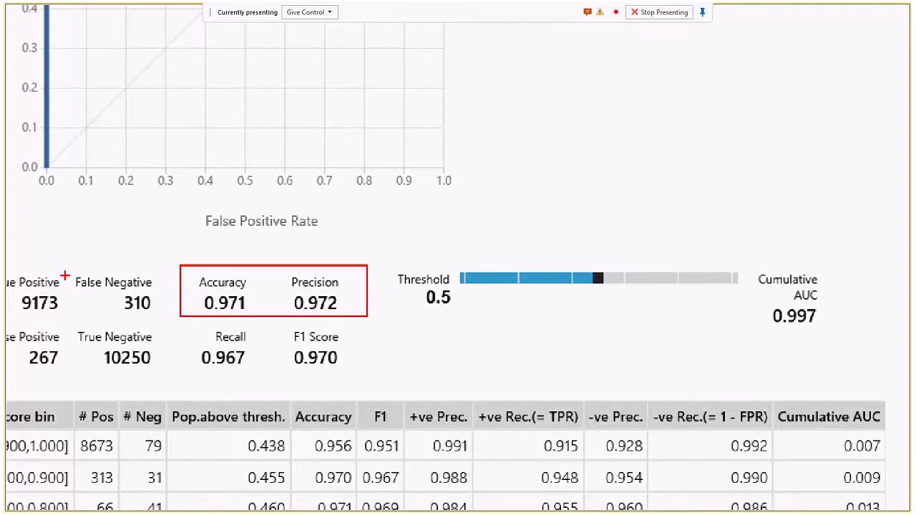
pyautogui.moveTo(64, 273); pyautogui.dragTo(173, 315)
pyautogui.moveTo(16, 329); pyautogui.dragTo(75, 371)
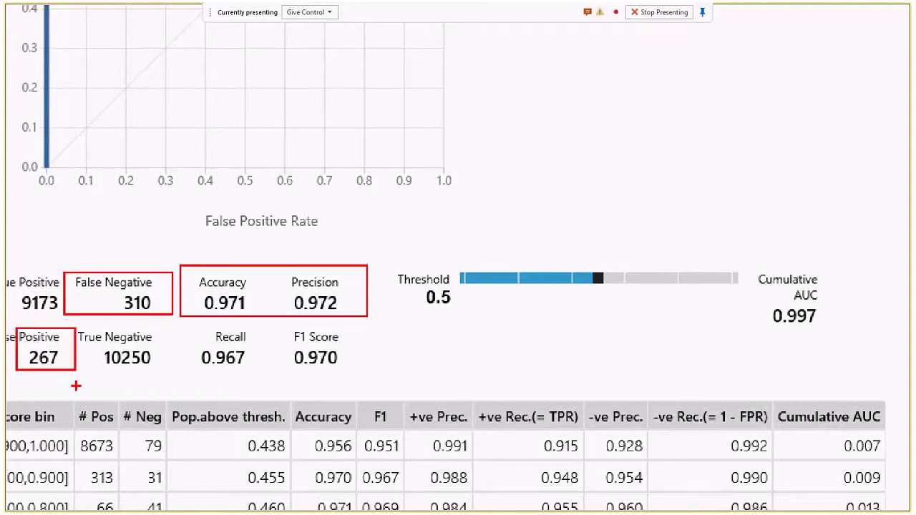
pyautogui.press('Escape')
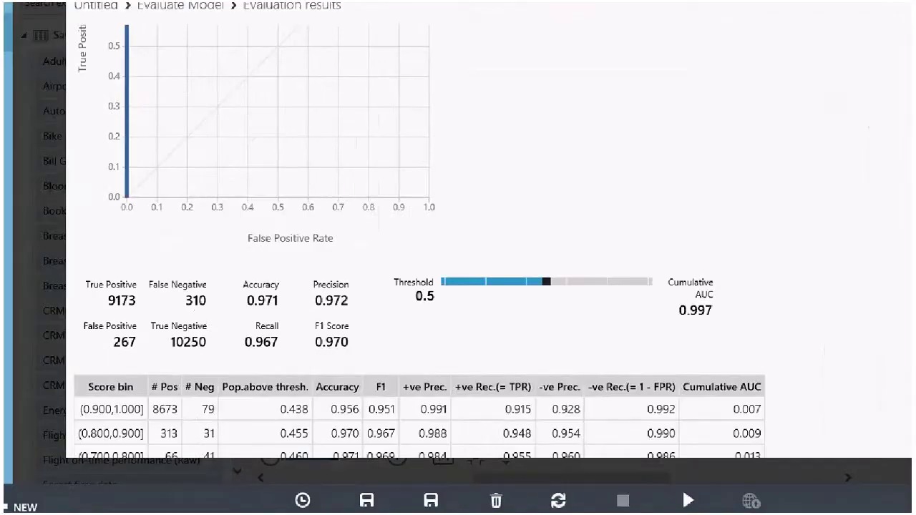
pyautogui.moveTo(105, 300); pyautogui.dragTo(256, 357)
pyautogui.moveTo(213, 247); pyautogui.dragTo(219, 201)
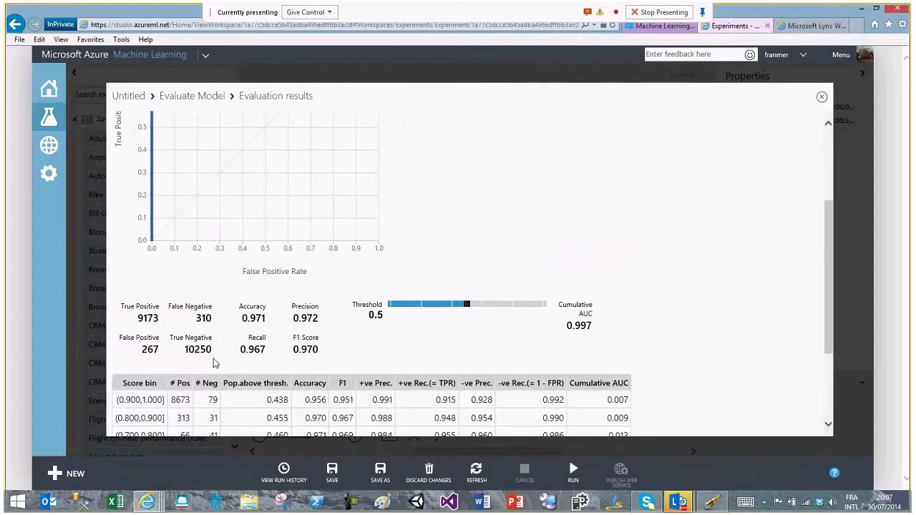
pyautogui.press('Escape')
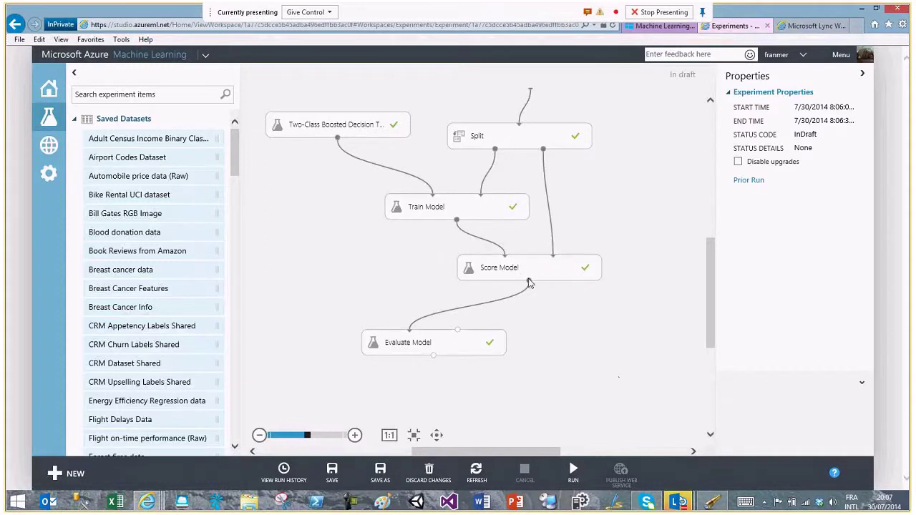
# - Search the modules for "out", place a Writer beside Evaluate Model and connect Score Model's output to it
pyautogui.click(169, 97)
pyautogui.write('out')
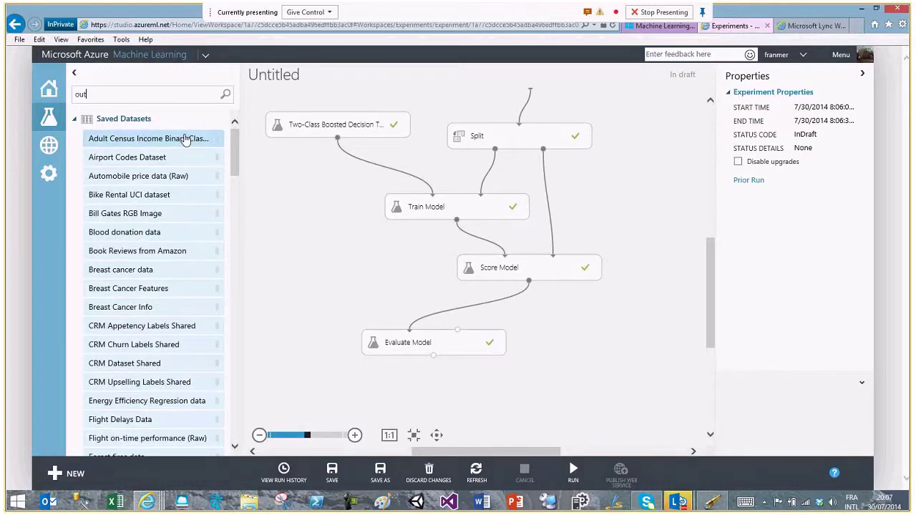
pyautogui.moveTo(132, 165)
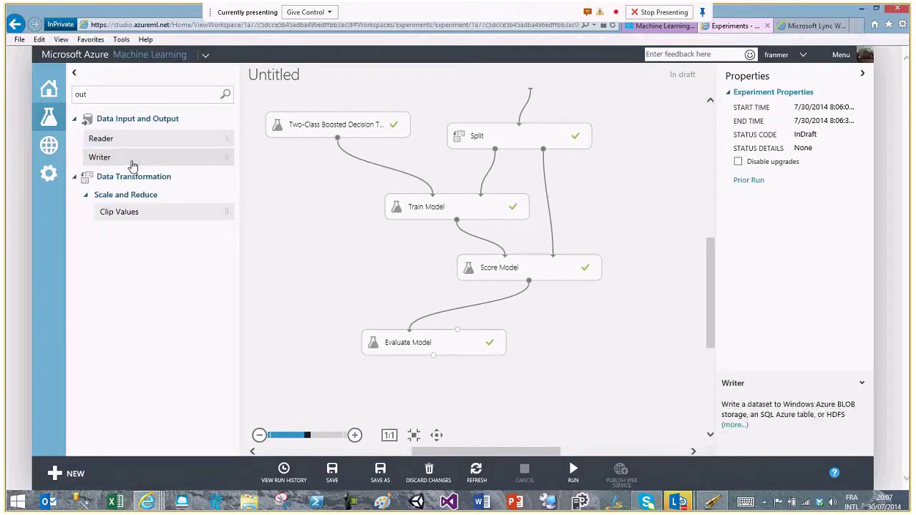
pyautogui.moveTo(133, 161); pyautogui.dragTo(604, 336)
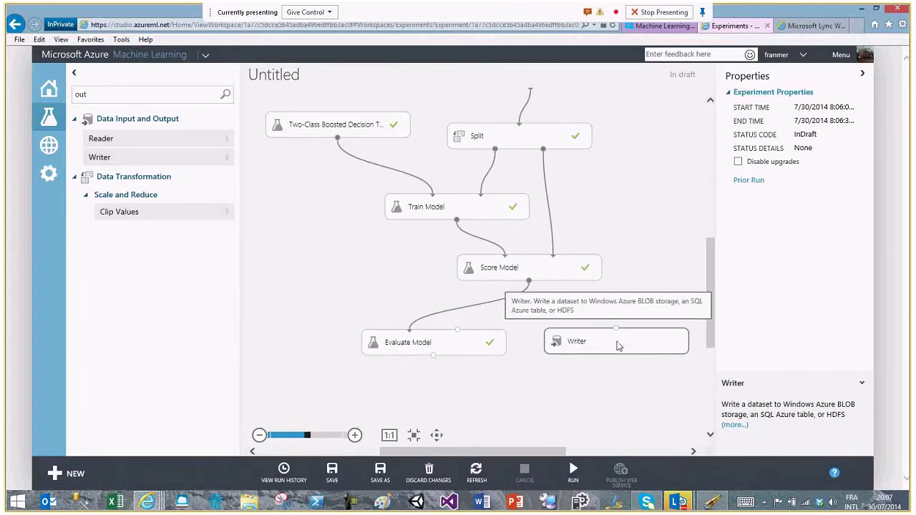
pyautogui.moveTo(615, 328); pyautogui.dragTo(616, 334)
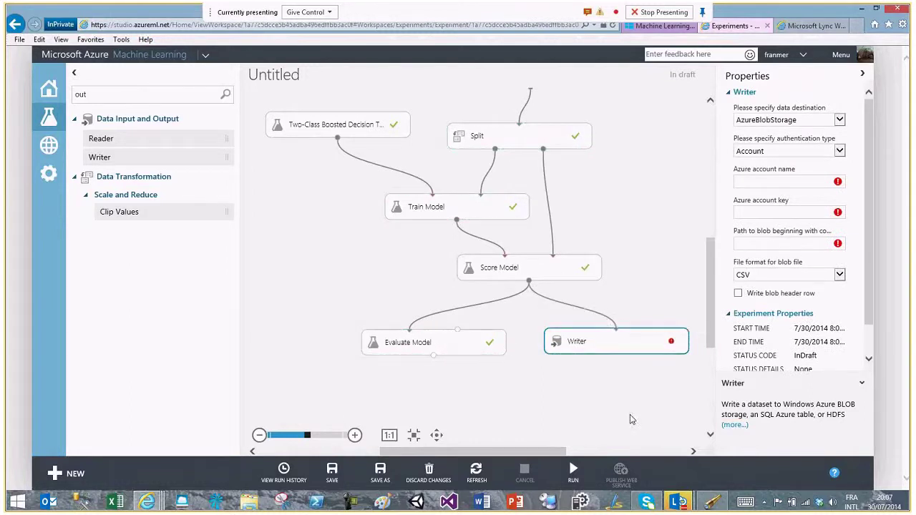
# - Set Writer's data destination to AzureBlobStorage and its authentication type to Account
pyautogui.moveTo(554, 453); pyautogui.dragTo(571, 455)
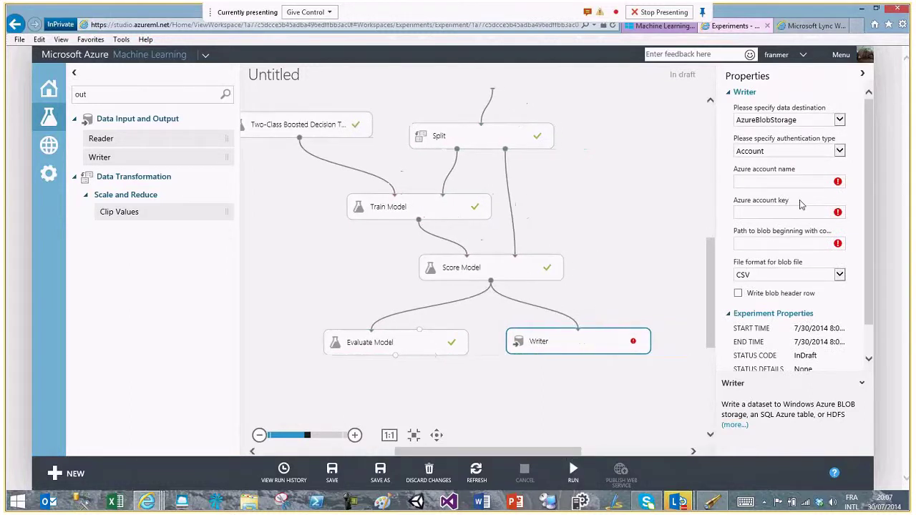
pyautogui.click(839, 120)
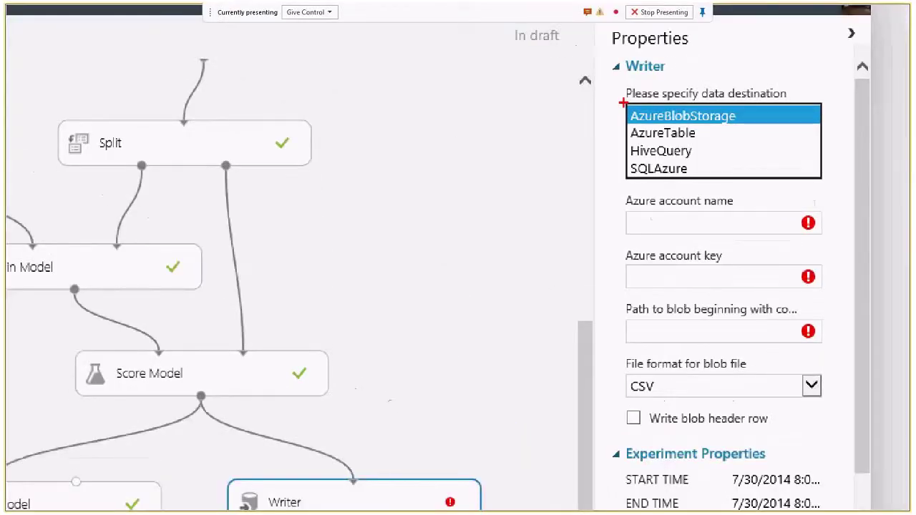
pyautogui.moveTo(759, 123); pyautogui.dragTo(757, 122)
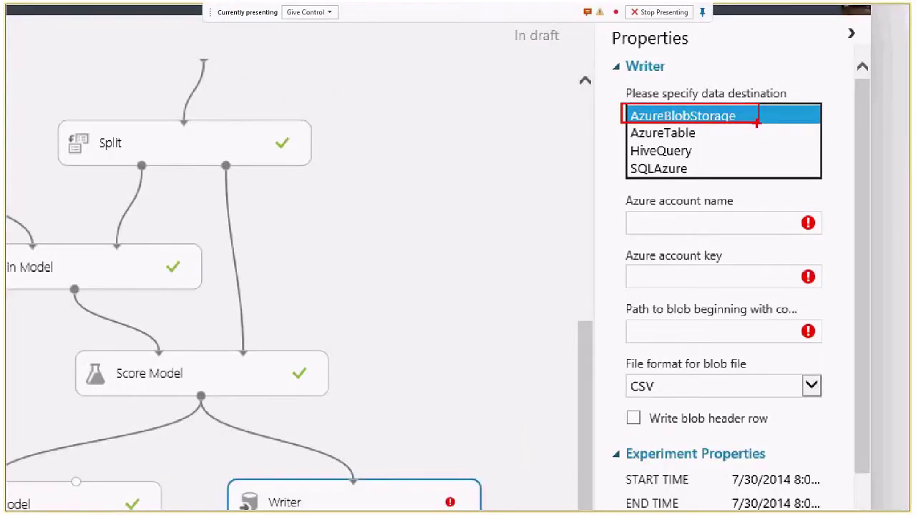
pyautogui.click(756, 123)
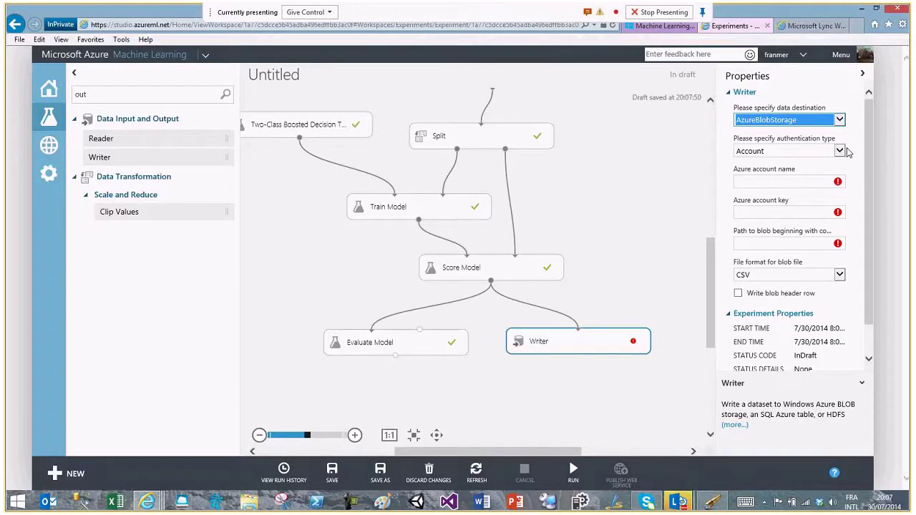
pyautogui.click(839, 151)
pyautogui.click(784, 162)
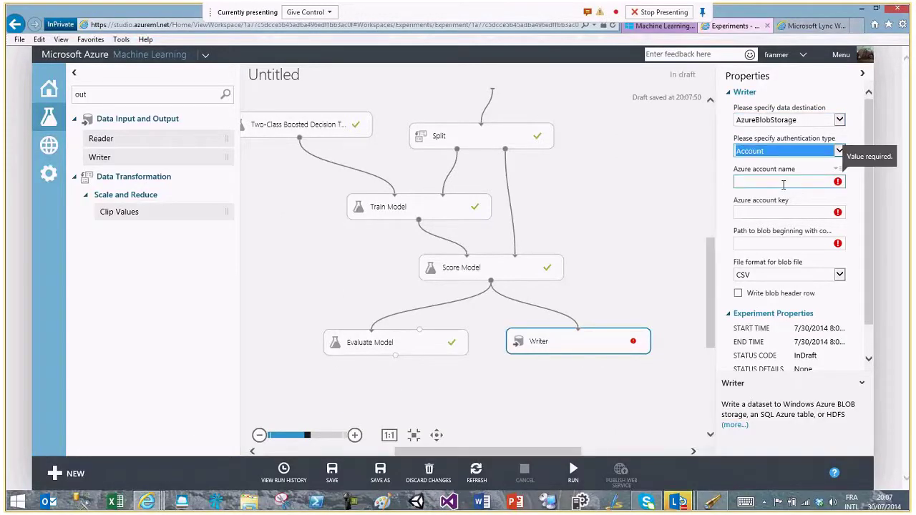
# - Set Writer's Azure account name to franmerstorage from the saved entry, filling in the storage account key with it
pyautogui.click(783, 185)
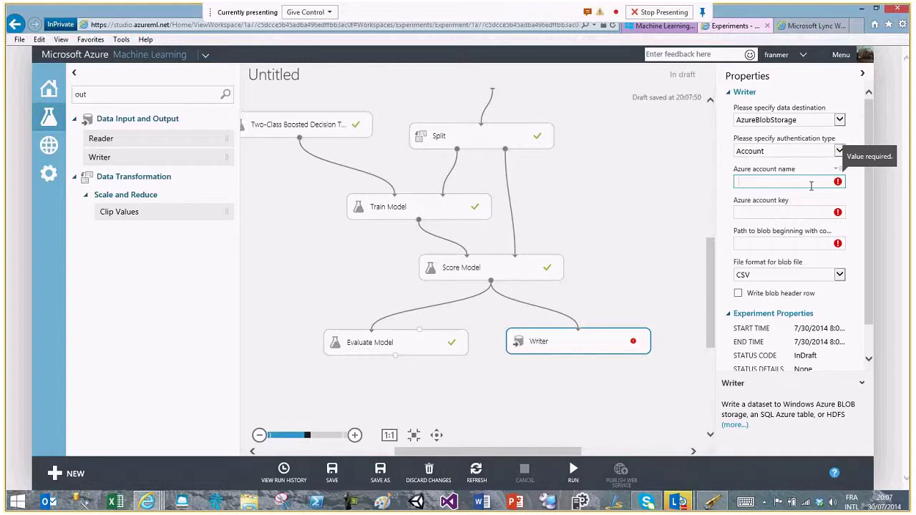
pyautogui.write('franmer')
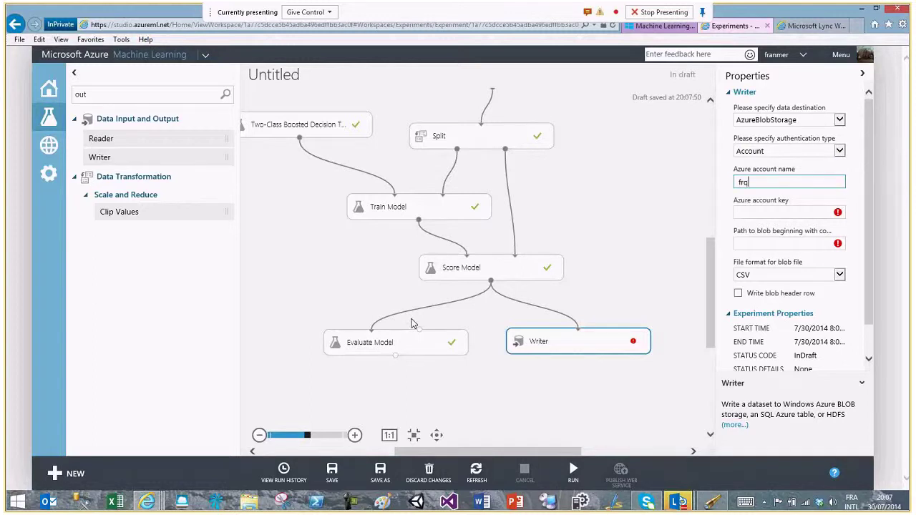
pyautogui.write('storqge')
pyautogui.hotkey('alt', 'shift')
pyautogui.press('BackSpace')
pyautogui.press('BackSpace')
pyautogui.press('BackSpace')
pyautogui.press('BackSpace')
pyautogui.press('BackSpace')
pyautogui.press('BackSpace')
pyautogui.press('BackSpace')
pyautogui.press('BackSpace')
pyautogui.press('BackSpace')
pyautogui.press('BackSpace')
pyautogui.press('BackSpace')
pyautogui.press('BackSpace')
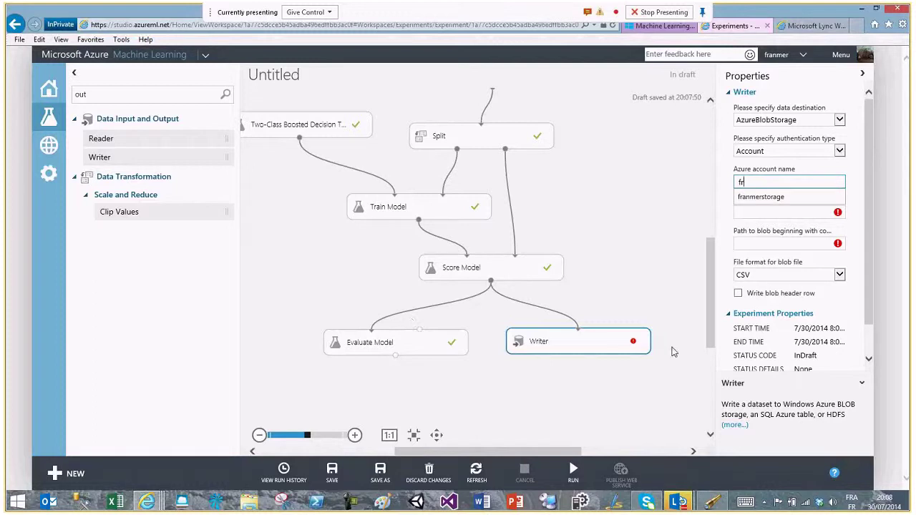
pyautogui.click(759, 197)
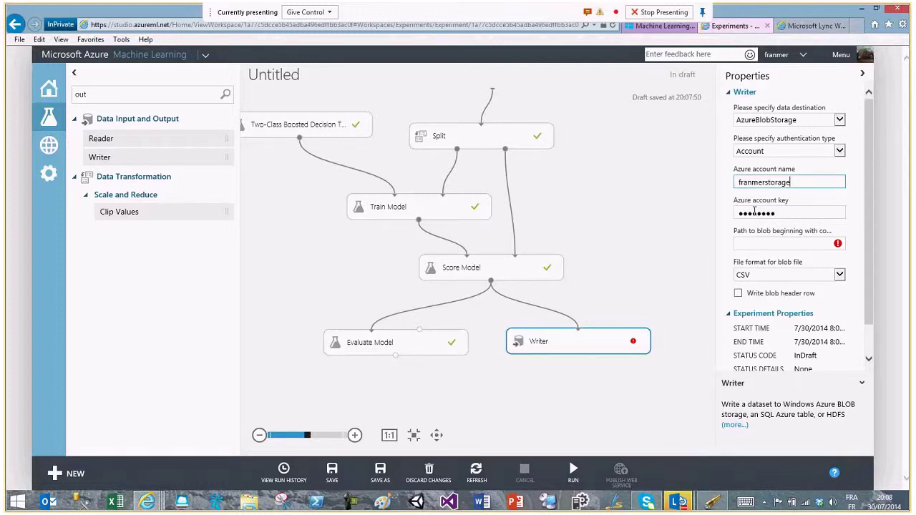
# - Switch to the Azure management portal, open the franmerstorage storage account and view its access keys
pyautogui.click(762, 242)
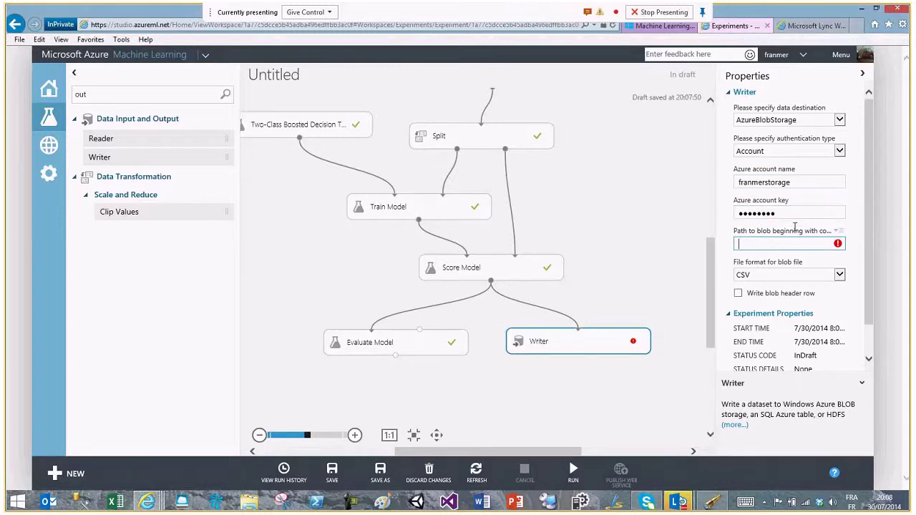
pyautogui.click(147, 503)
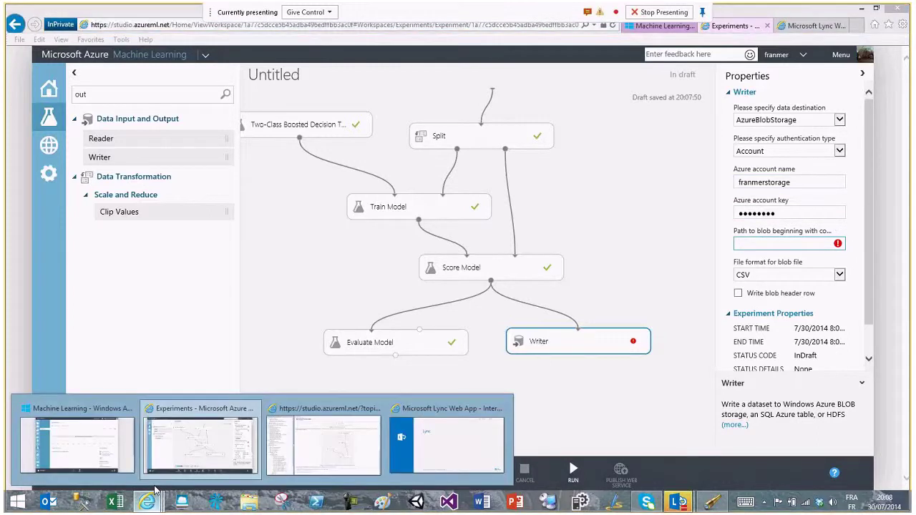
pyautogui.click(98, 442)
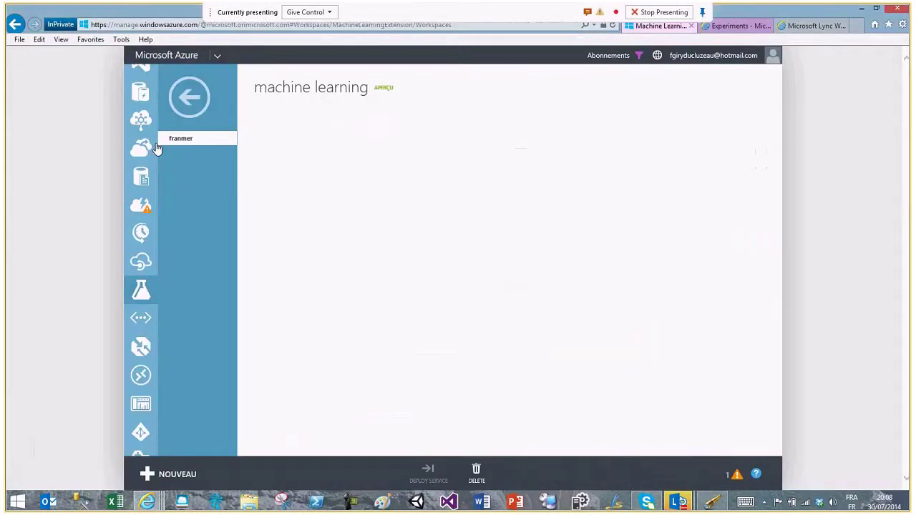
pyautogui.scroll(5, 183, 143)
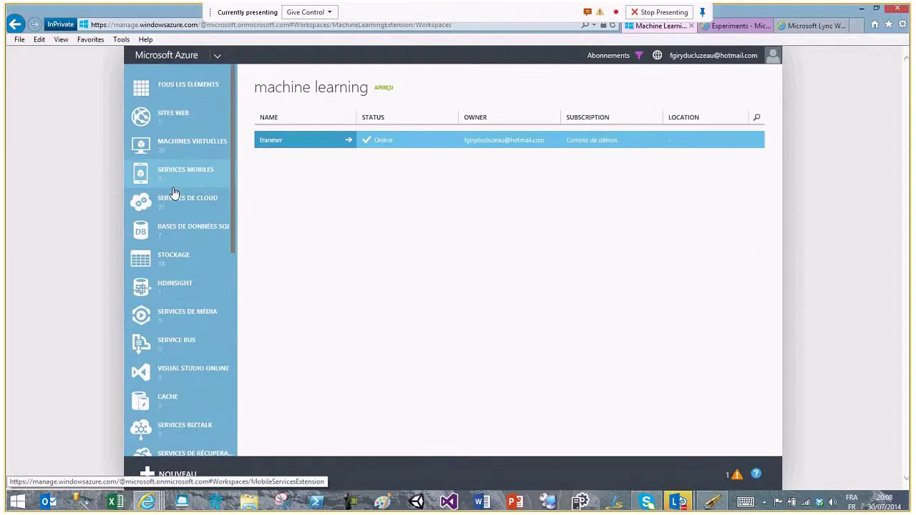
pyautogui.click(171, 262)
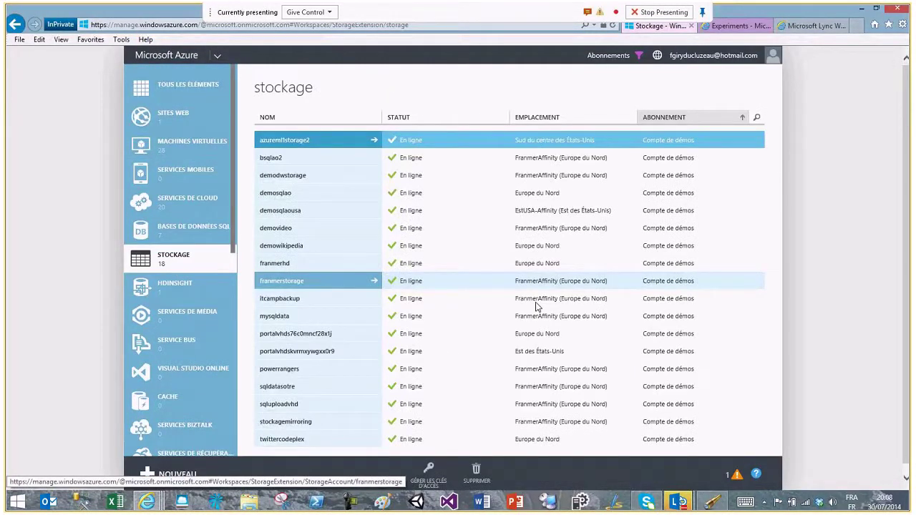
pyautogui.click(293, 281)
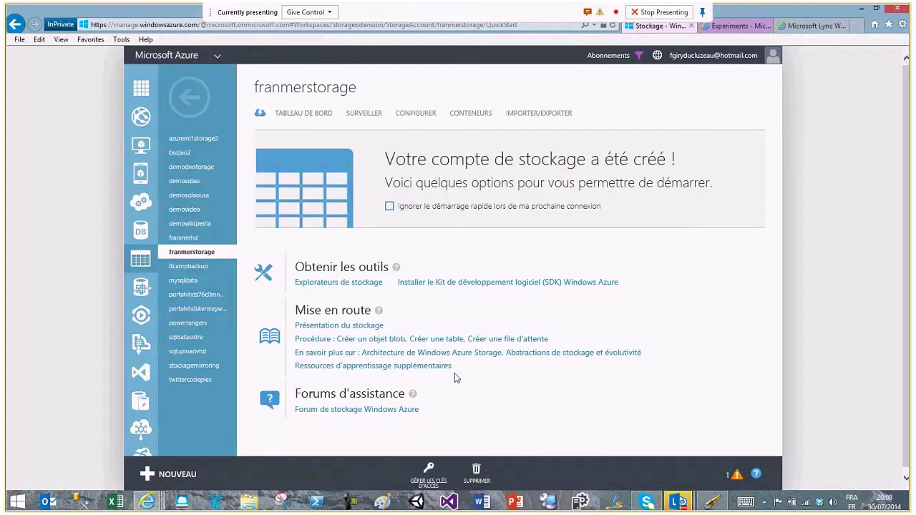
pyautogui.click(444, 473)
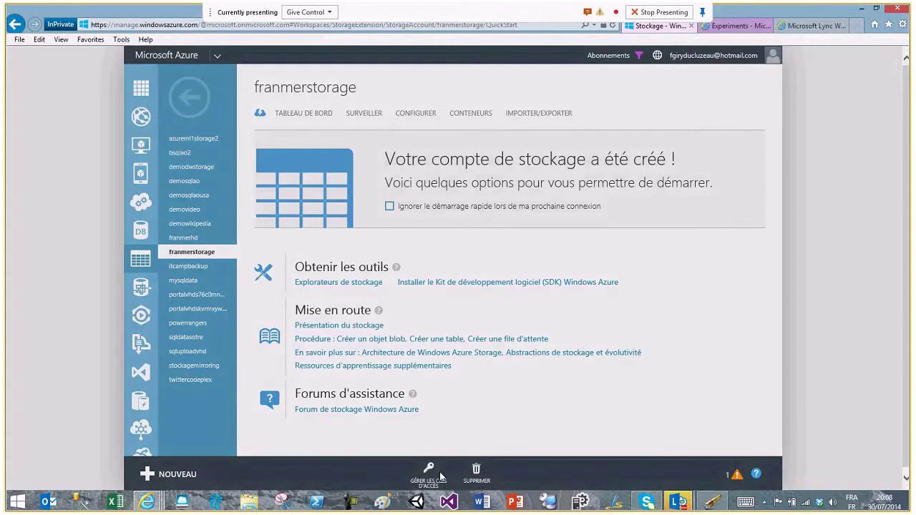
pyautogui.click(441, 476)
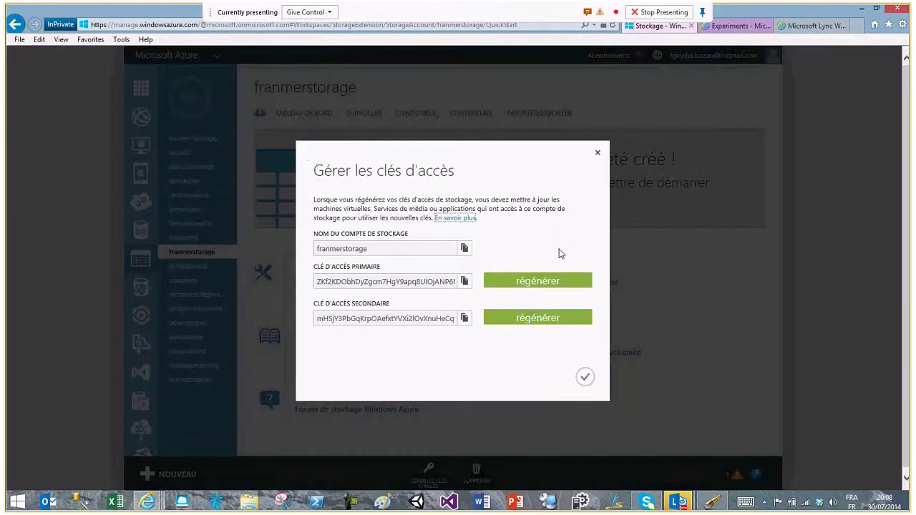
pyautogui.click(599, 155)
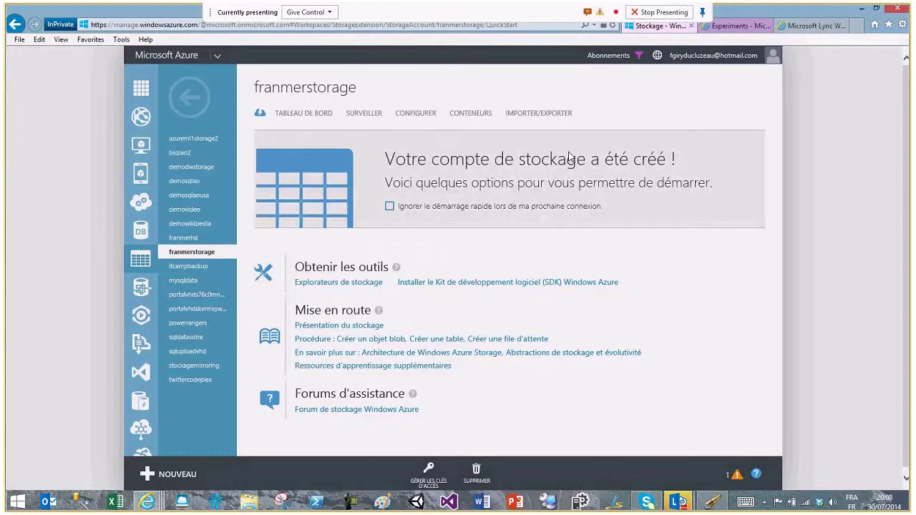
# - Open the azure-ml container of franmerstorage and copy the container's name
pyautogui.click(476, 114)
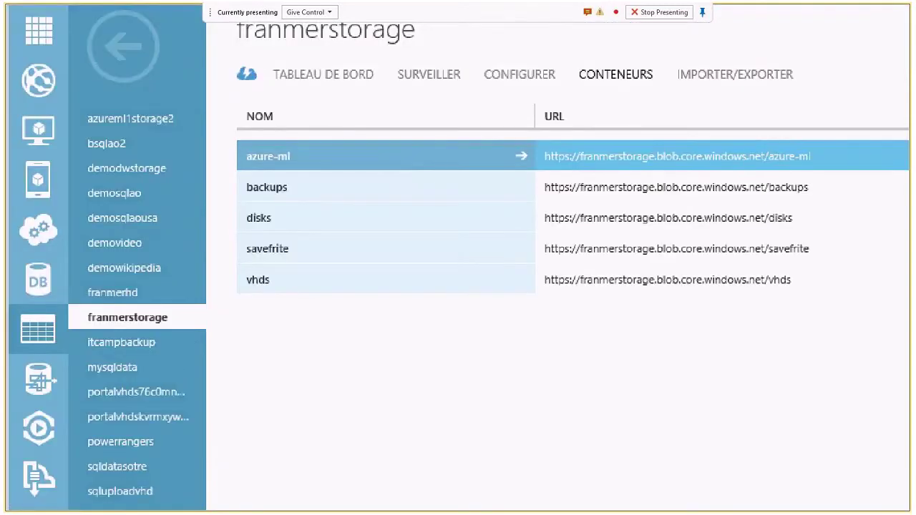
pyautogui.click(279, 163)
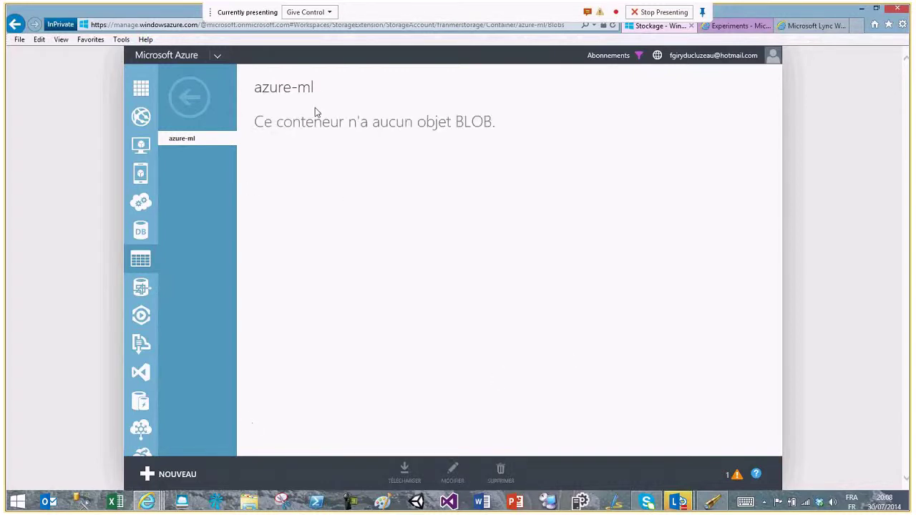
pyautogui.moveTo(317, 91); pyautogui.dragTo(265, 88)
pyautogui.rightClick(264, 87)
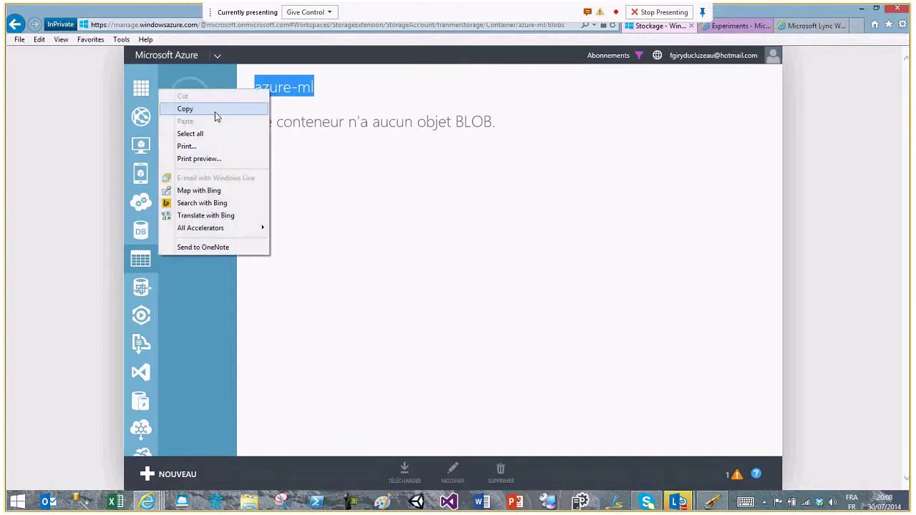
pyautogui.click(215, 111)
# - Return to the experiment in Azure Machine Learning and set Writer's blob path to azure-ml/demoGUSS.csv
pyautogui.click(145, 503)
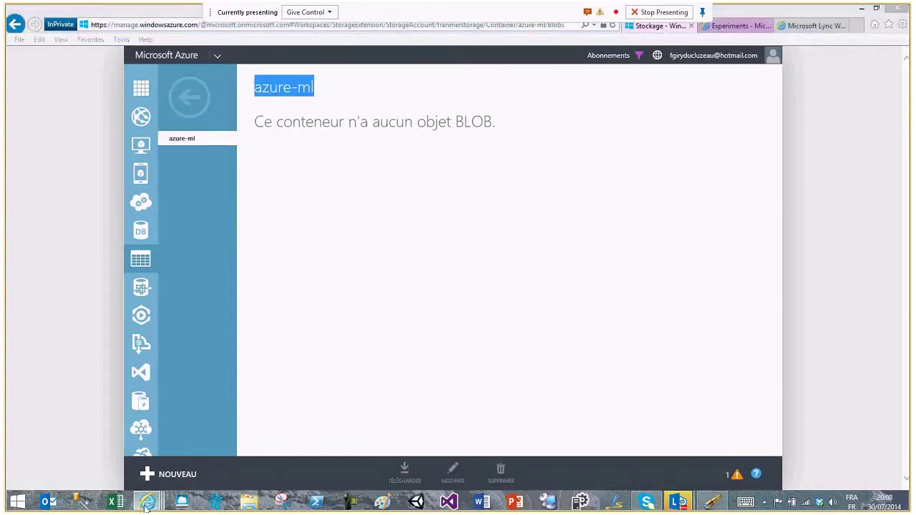
pyautogui.click(203, 440)
pyautogui.rightClick(742, 243)
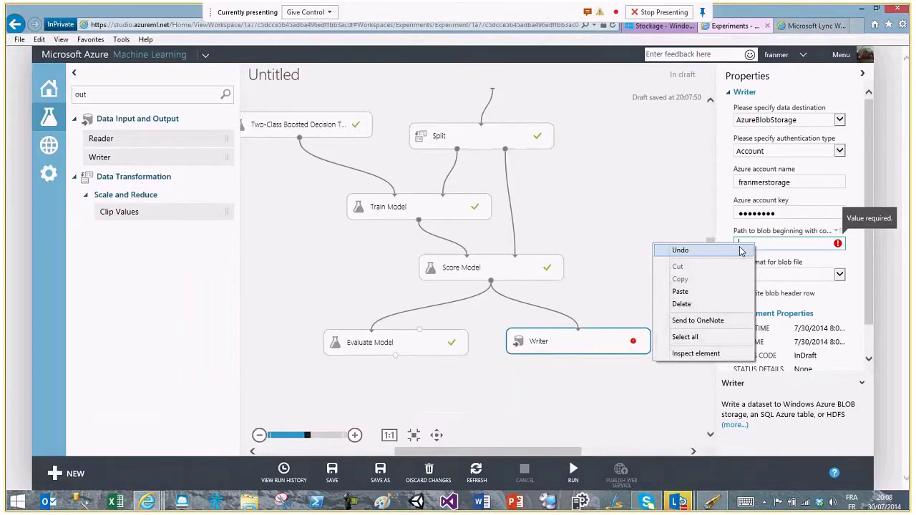
pyautogui.click(680, 291)
pyautogui.write('/de')
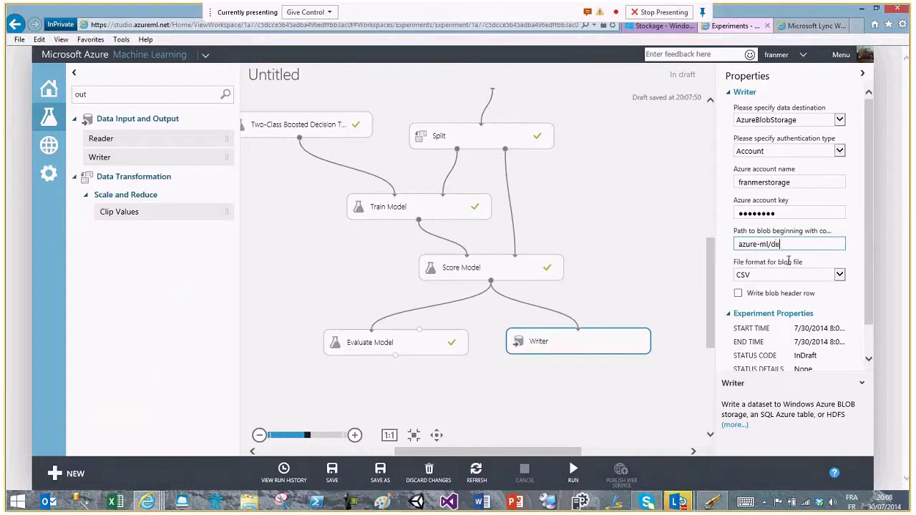
pyautogui.write('moGUSS.csv')
# - Keep CSV as Writer's file format, enable writing the blob header row, and run the experiment
pyautogui.click(762, 276)
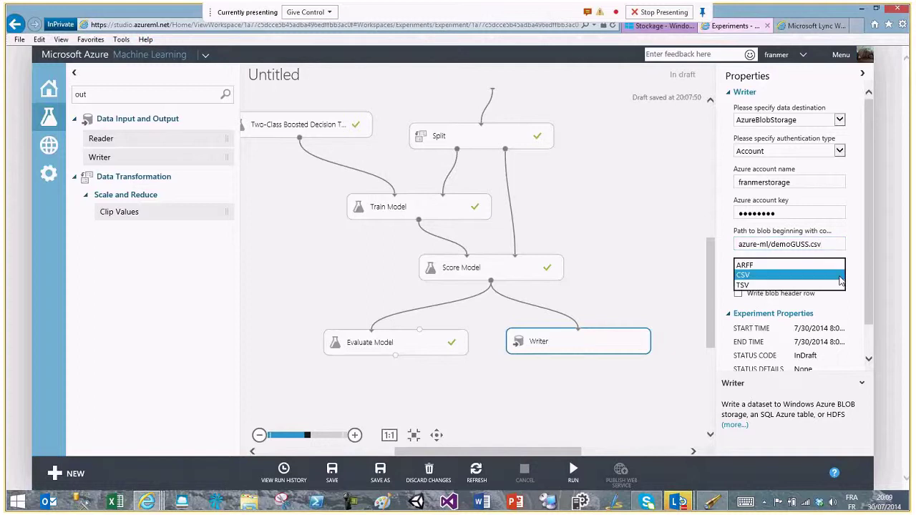
pyautogui.click(762, 277)
pyautogui.click(738, 294)
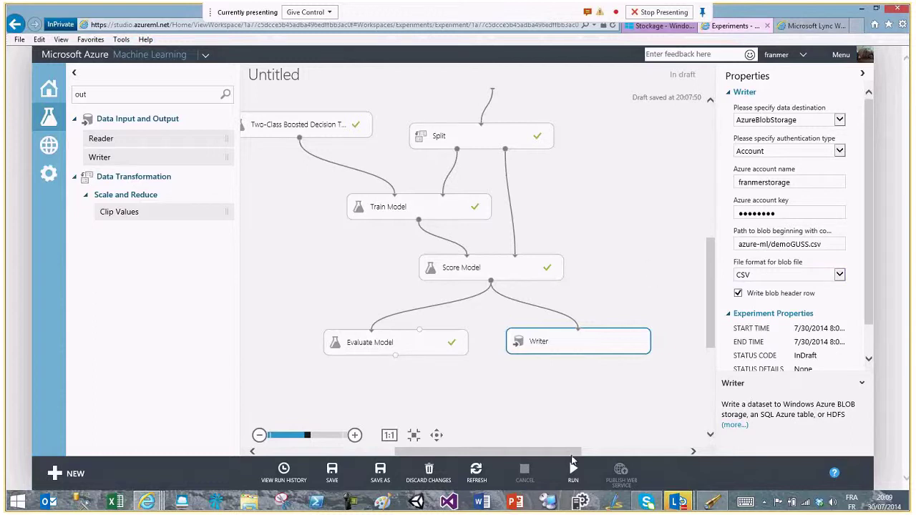
pyautogui.click(573, 472)
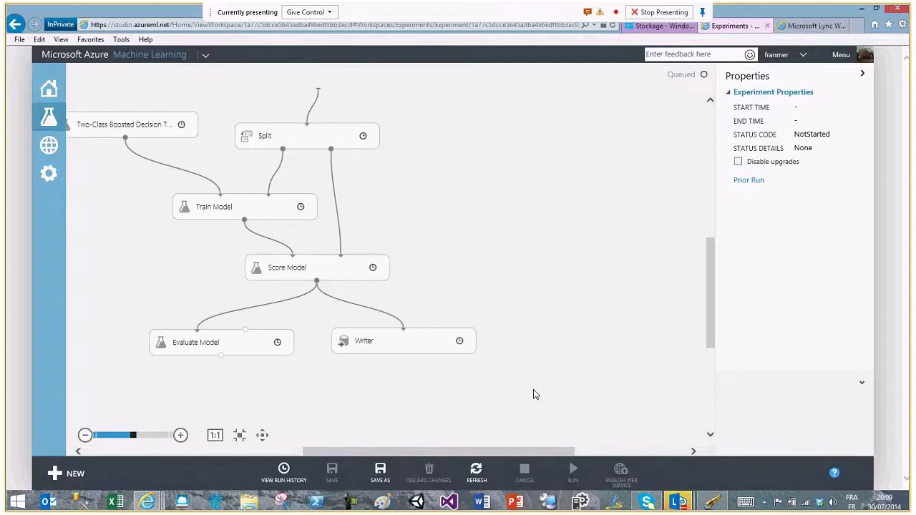
pyautogui.moveTo(712, 284); pyautogui.dragTo(711, 279)
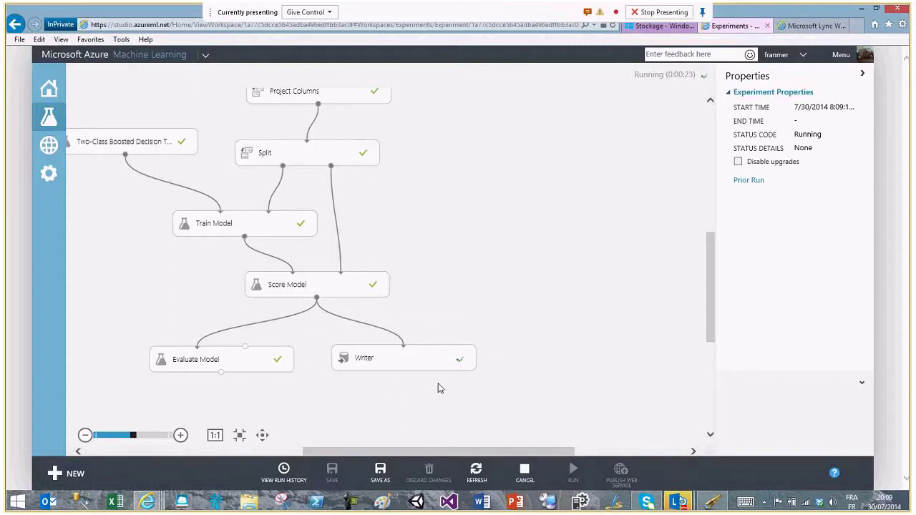
# - Switch to CloudXplorer, refresh the azure-ml container and pick demoGUSS.csv
pyautogui.click(714, 501)
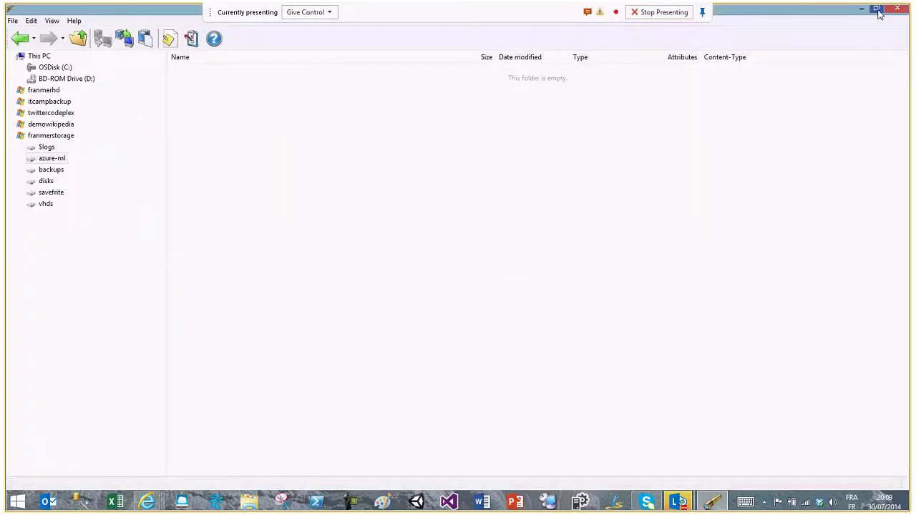
pyautogui.click(877, 10)
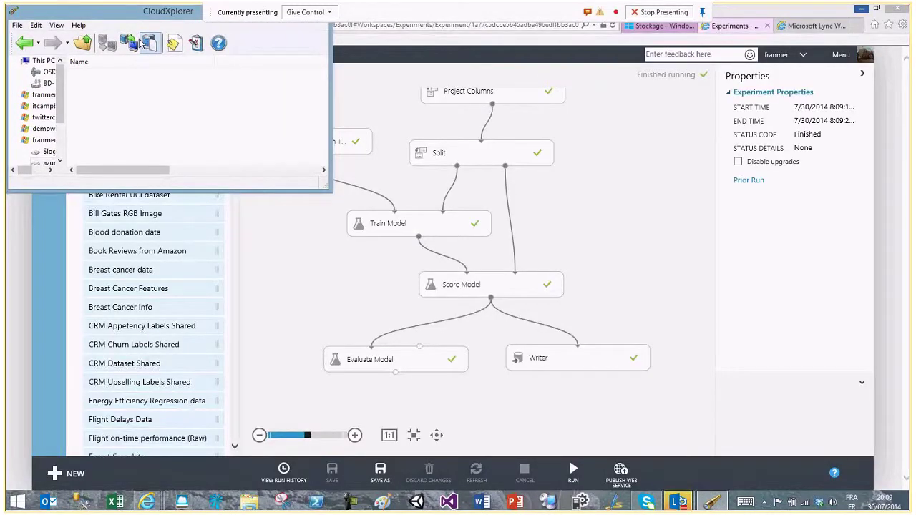
pyautogui.rightClick(468, 306)
pyautogui.click(501, 330)
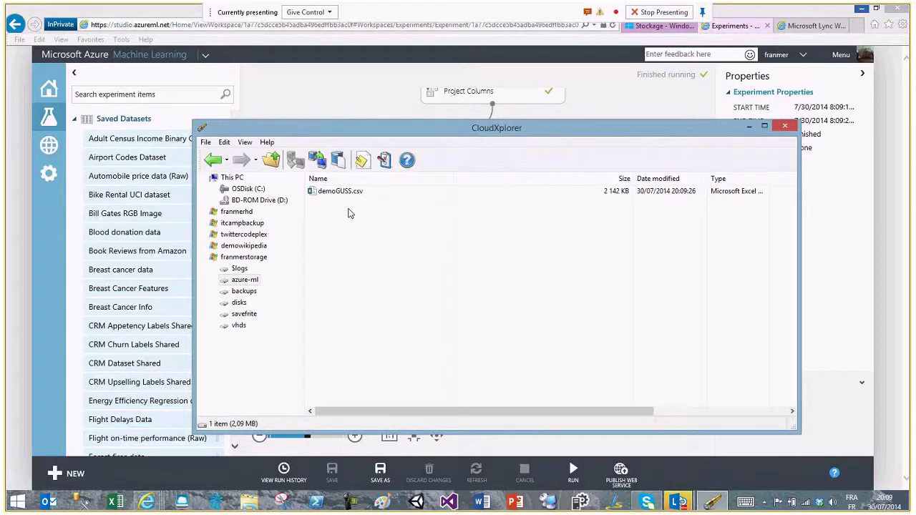
pyautogui.doubleClick(340, 192)
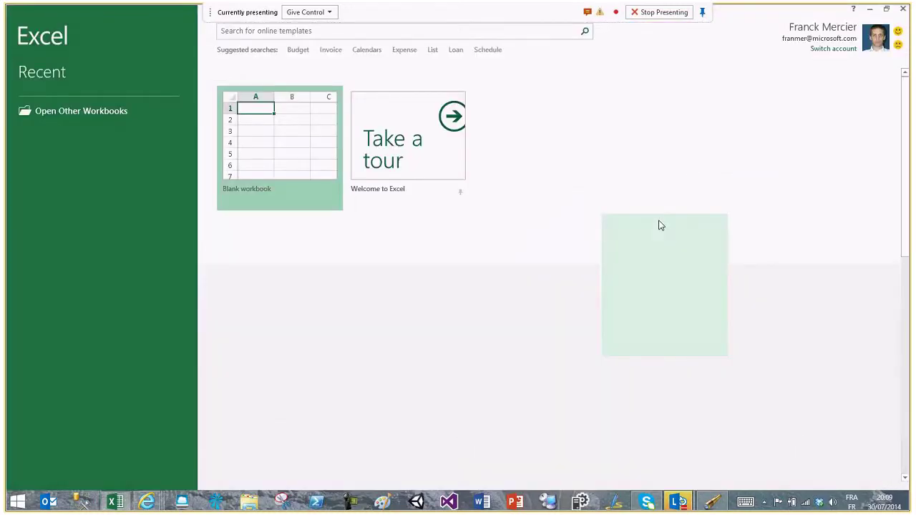
# - Create a blank Excel workbook and connect Power Query to the recently used franmerstorage blob source
pyautogui.click(272, 149)
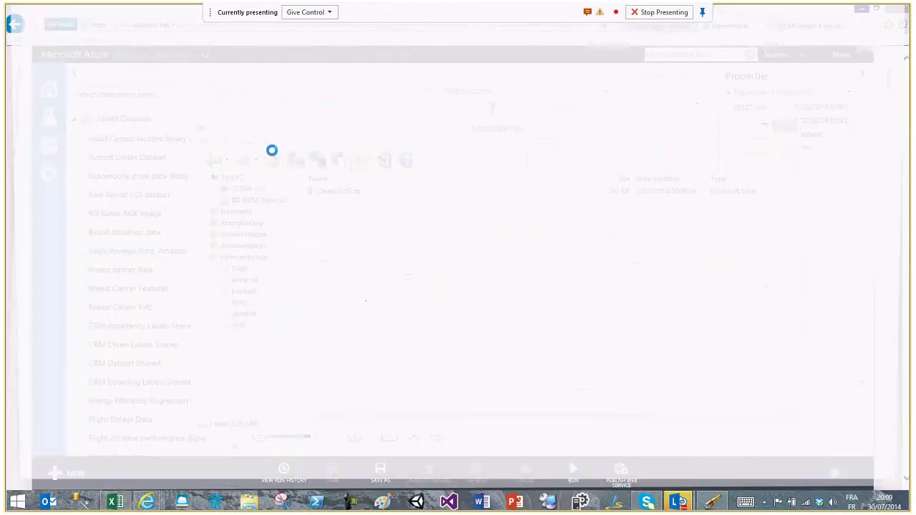
pyautogui.click(405, 25)
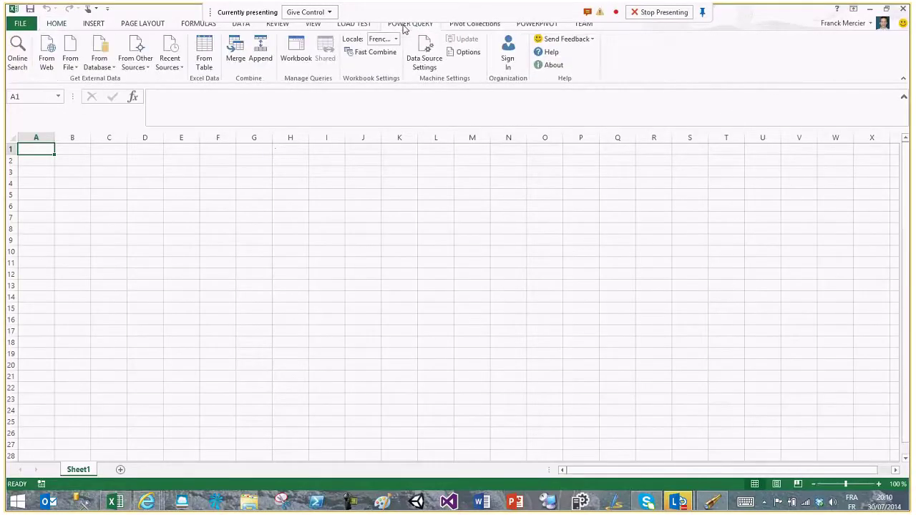
pyautogui.click(181, 66)
pyautogui.click(226, 87)
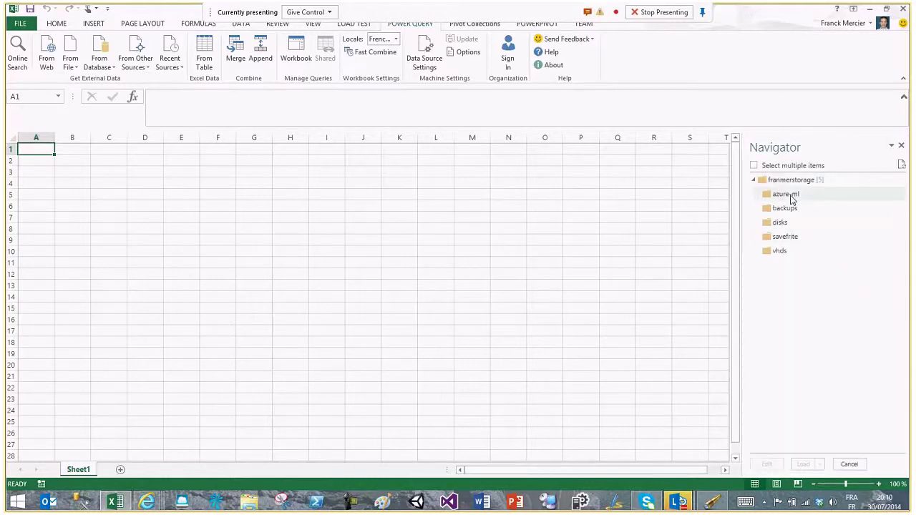
# - Open the azure-ml container in a maximized Query Editor and import the Binary content of Demo.csv
pyautogui.doubleClick(787, 196)
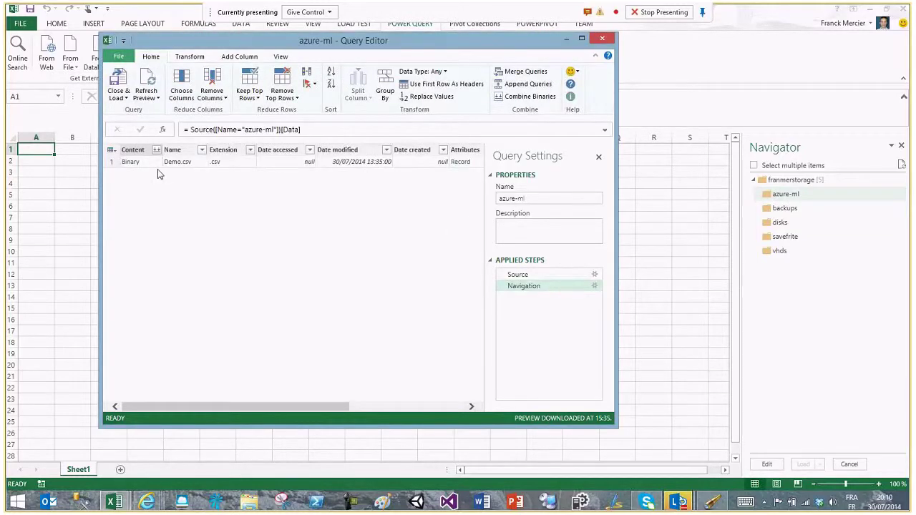
pyautogui.click(131, 162)
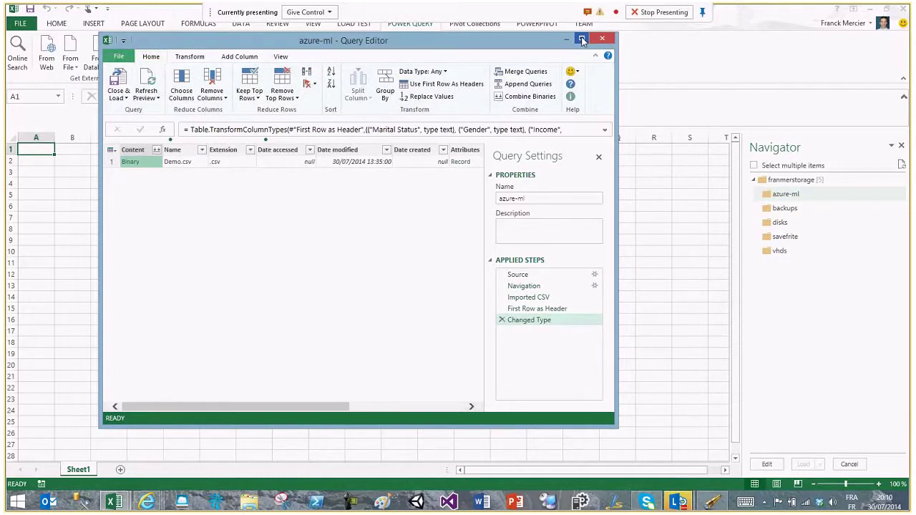
pyautogui.click(582, 40)
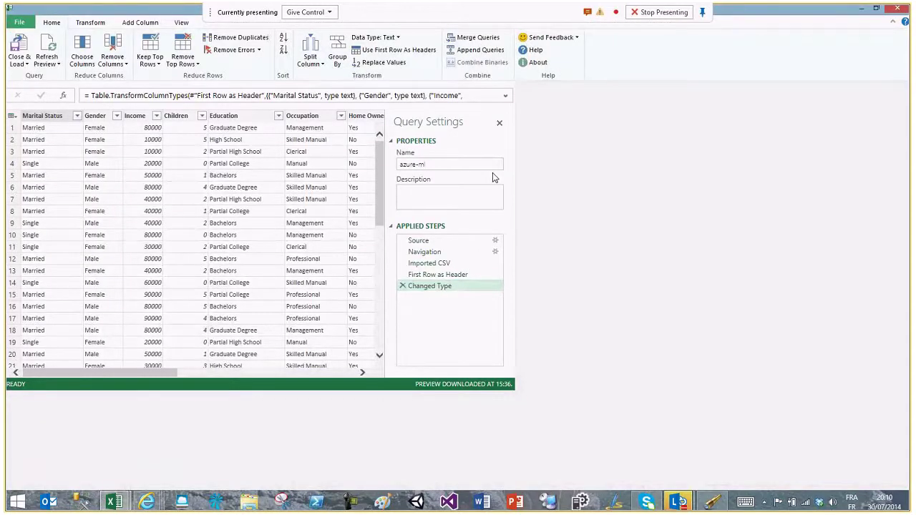
# - Refresh the azure-ml query preview and inspect its applied steps First Row as Header, Imported CSV and Navigation
pyautogui.click(49, 44)
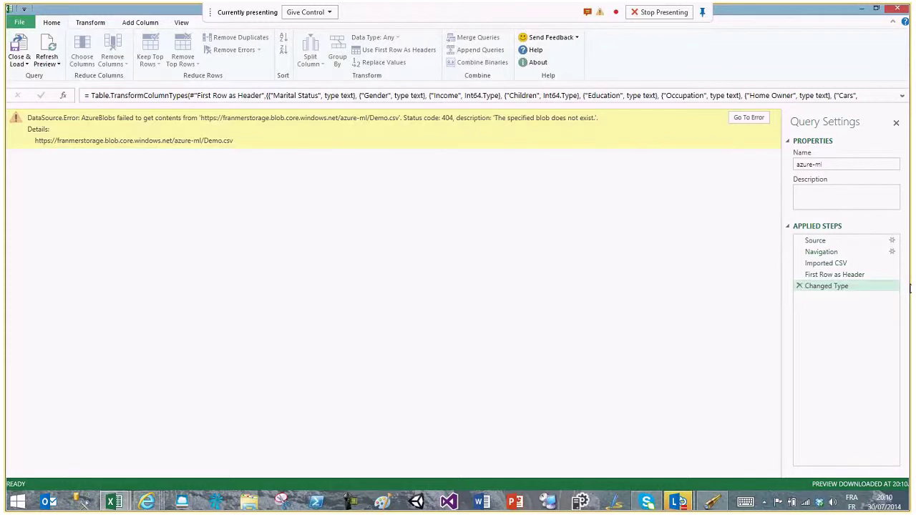
pyautogui.click(839, 278)
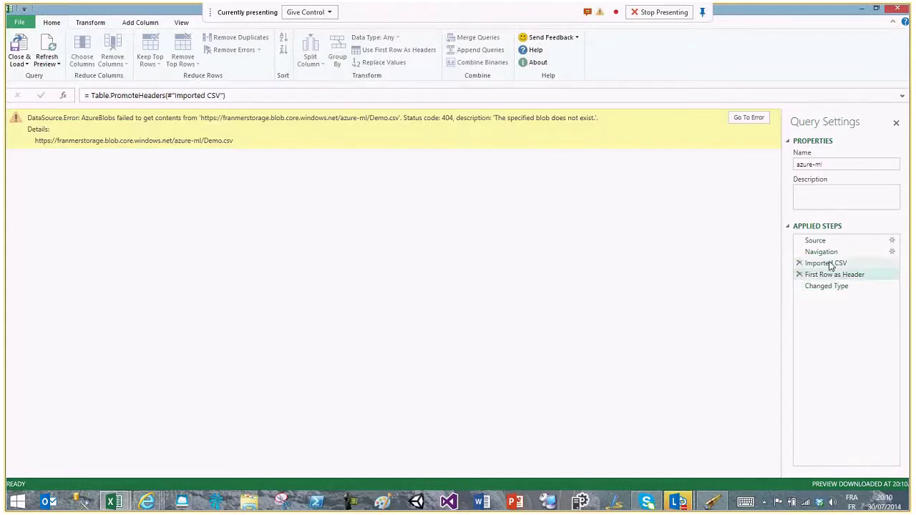
pyautogui.click(830, 264)
pyautogui.click(822, 253)
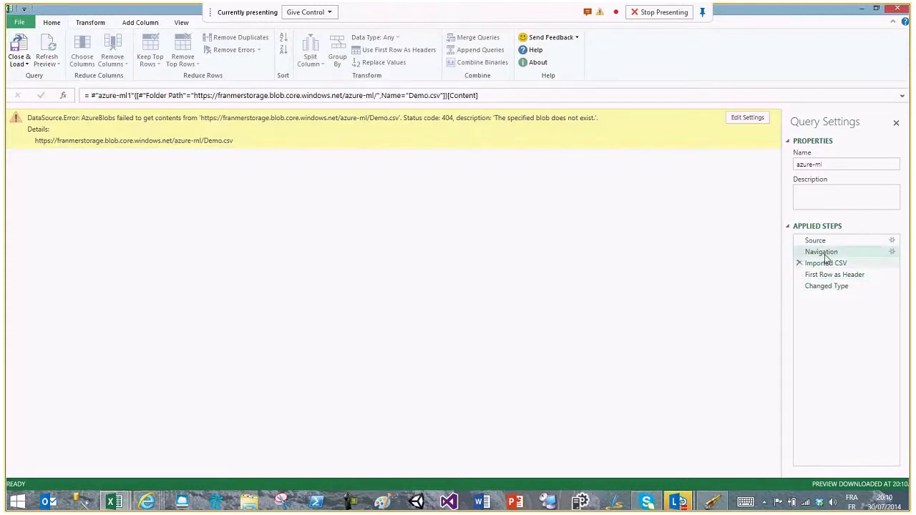
pyautogui.click(825, 264)
# - Close the query settings and the Query Editor, keeping the azure-ml query
pyautogui.click(896, 122)
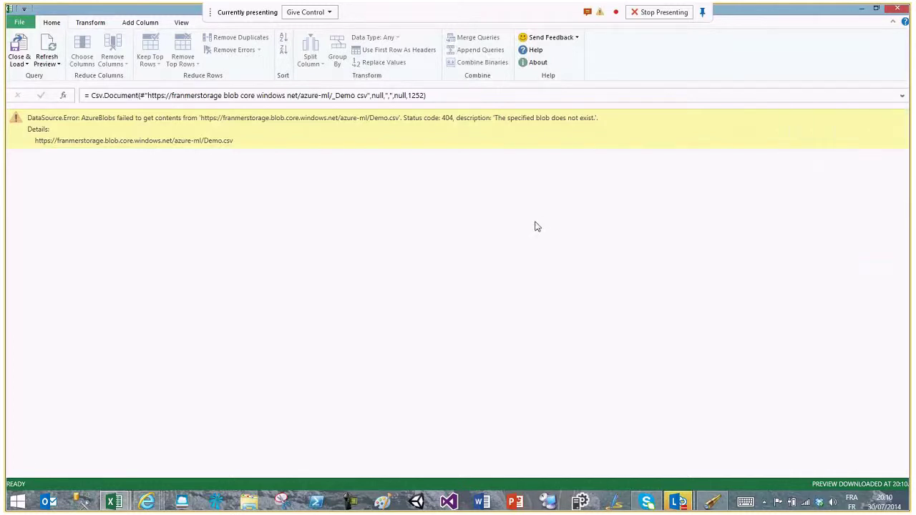
pyautogui.click(899, 9)
pyautogui.click(441, 250)
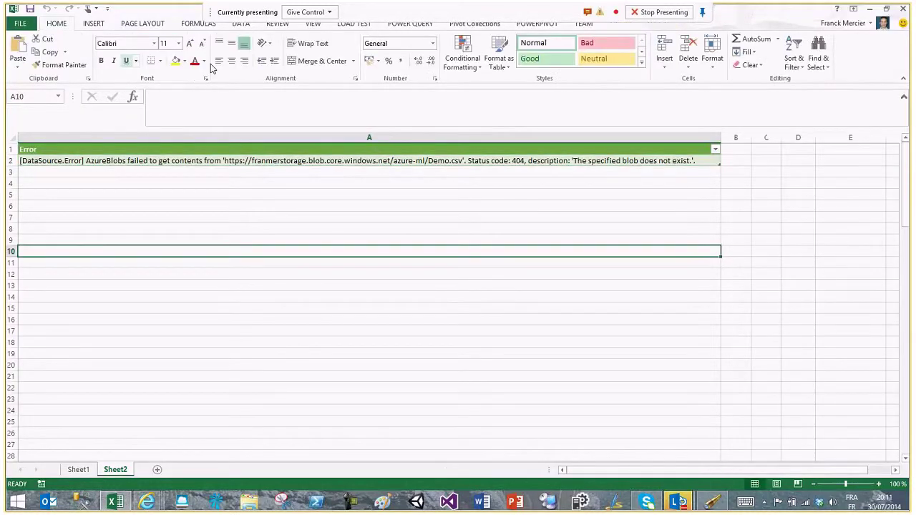
# - Reconnect Power Query to franmerstorage, open the Binary content of demoGUSS.csv from the azure-ml container, and load it into the workbook
pyautogui.click(407, 26)
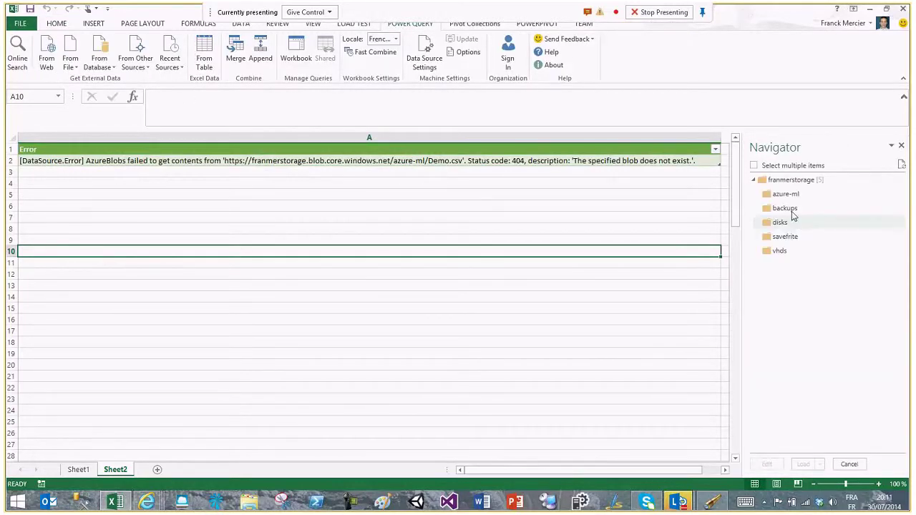
pyautogui.doubleClick(786, 194)
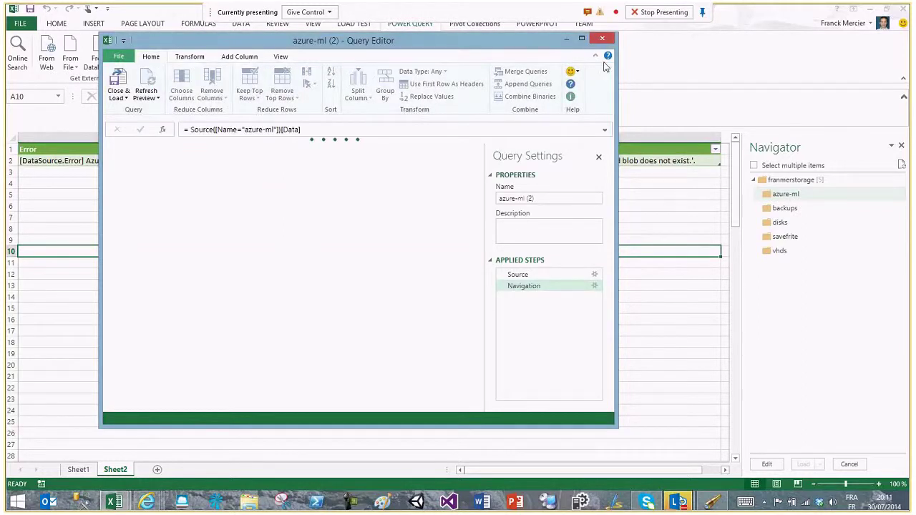
pyautogui.click(582, 39)
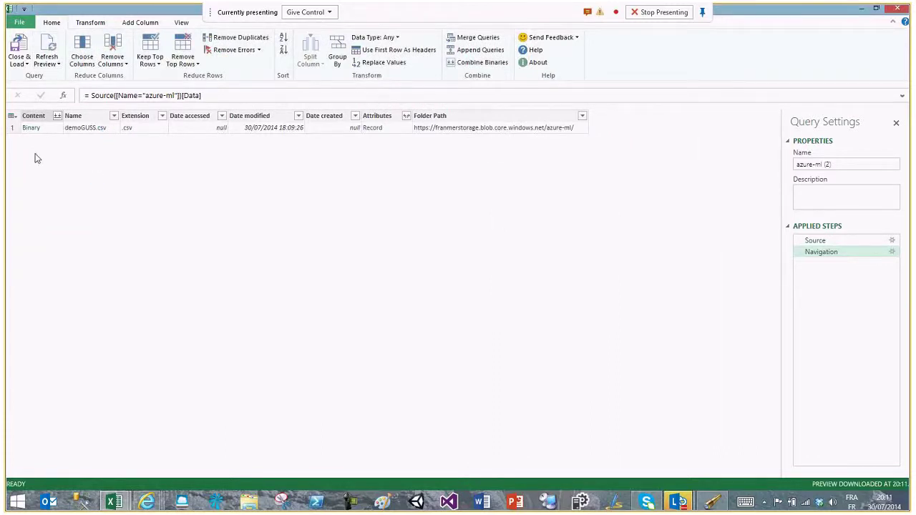
pyautogui.click(32, 128)
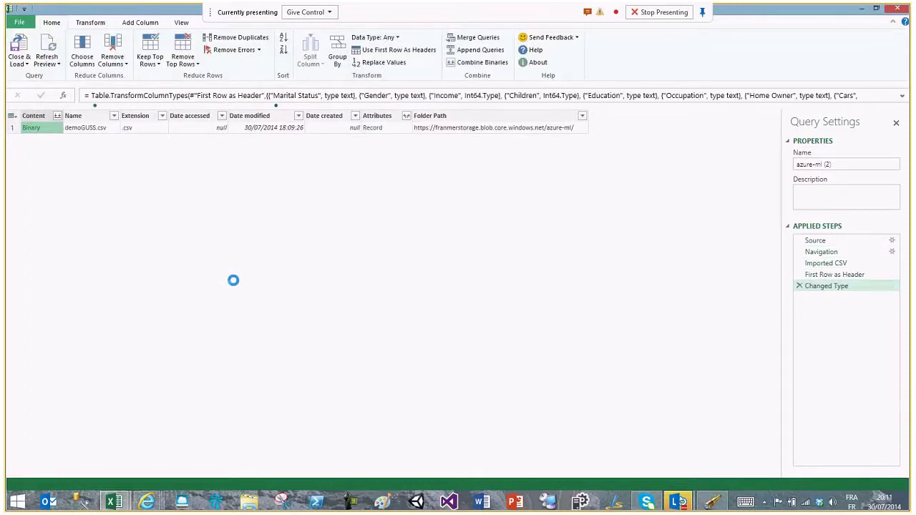
pyautogui.click(25, 64)
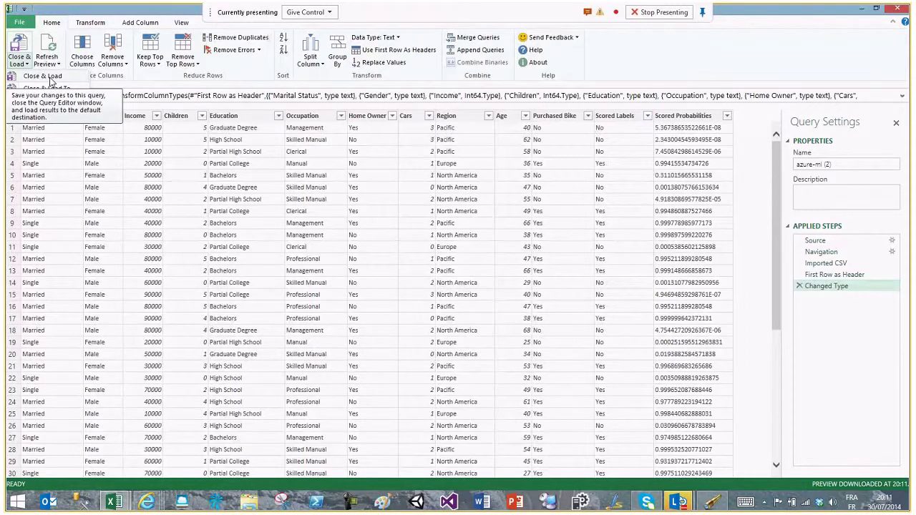
pyautogui.click(50, 77)
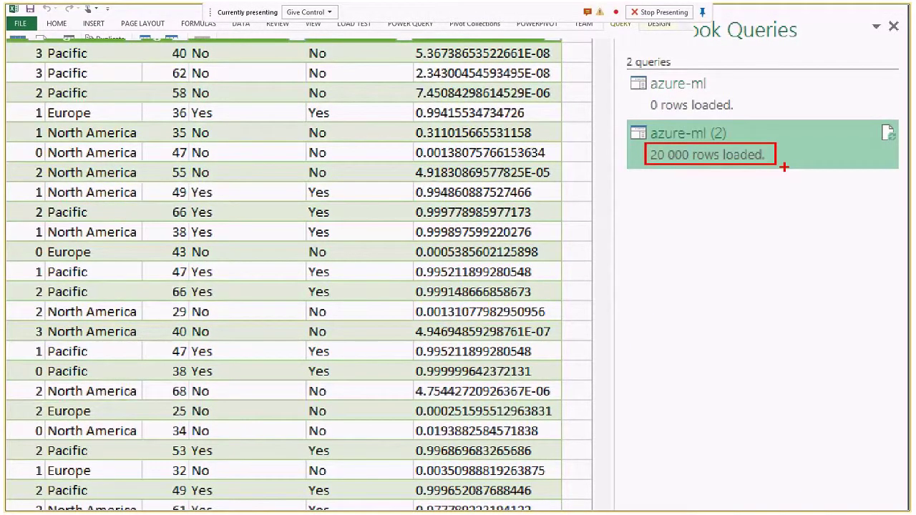
# - Filter the loaded table to rows with Scored Labels set to No and Purchased Bike set to Yes
pyautogui.click(402, 33)
pyautogui.click(215, 243)
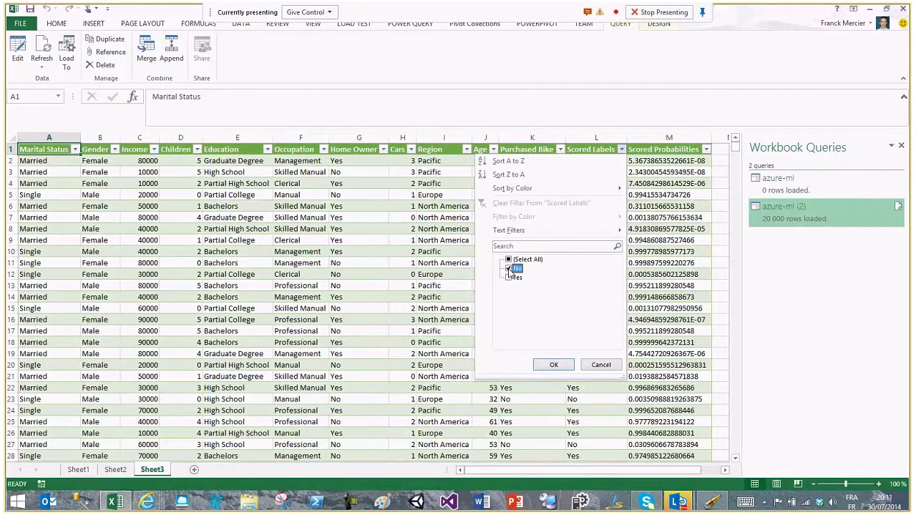
pyautogui.press('Return')
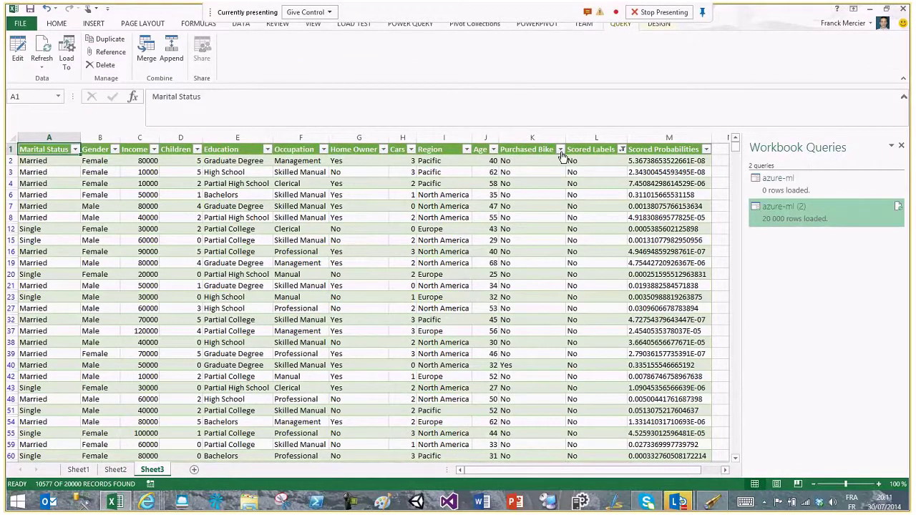
pyautogui.click(561, 150)
pyautogui.click(447, 268)
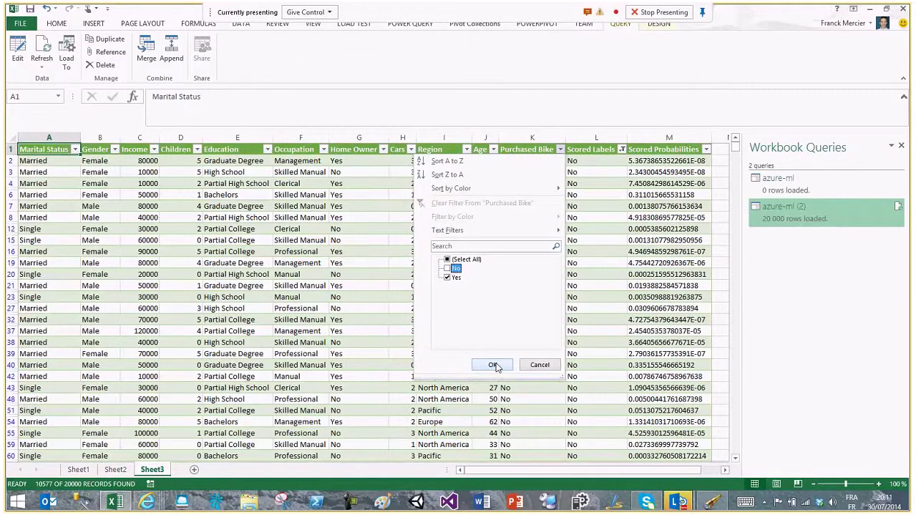
pyautogui.click(493, 365)
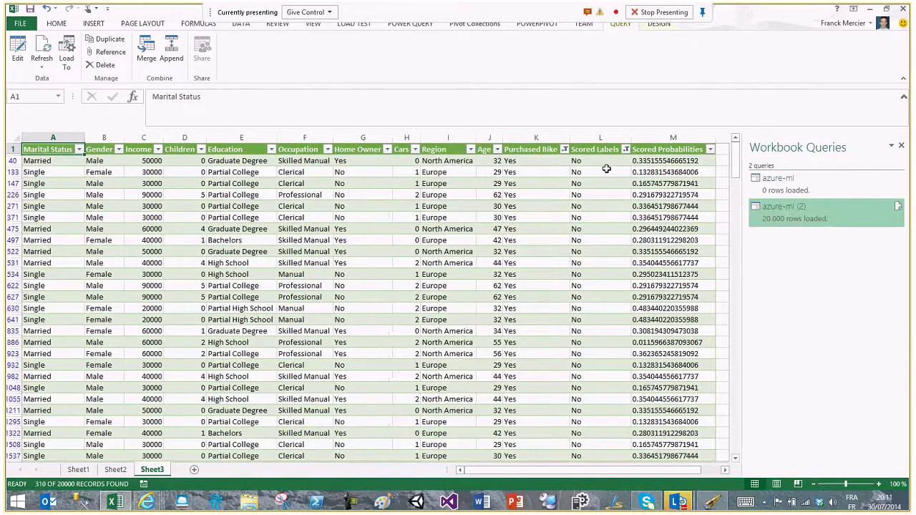
# - Select the filtered Scored Labels cells down to the end of the table and check the number of matching records
pyautogui.moveTo(606, 162); pyautogui.dragTo(613, 510)
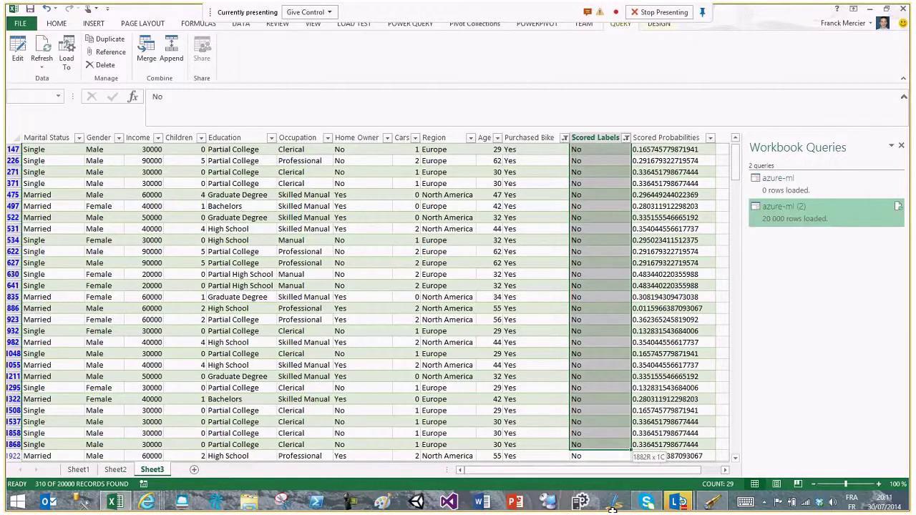
pyautogui.moveTo(614, 510); pyautogui.dragTo(613, 510)
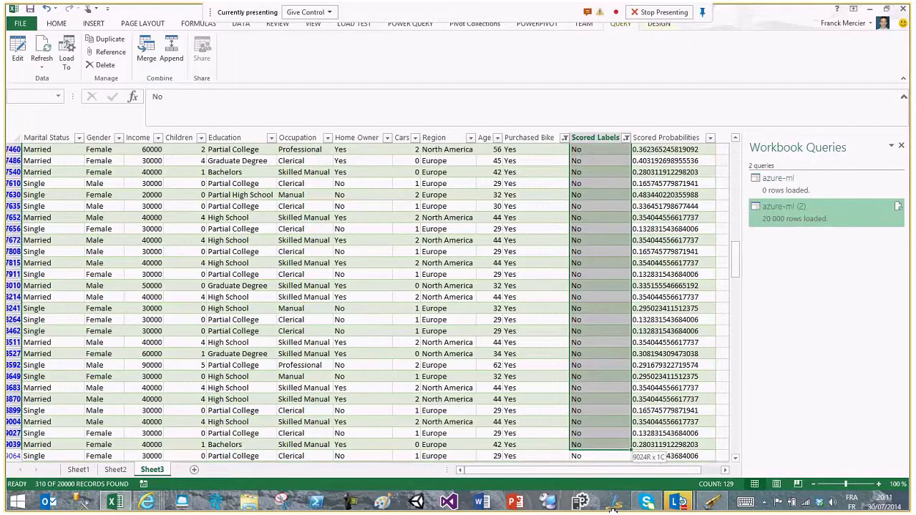
pyautogui.moveTo(613, 509); pyautogui.dragTo(614, 510)
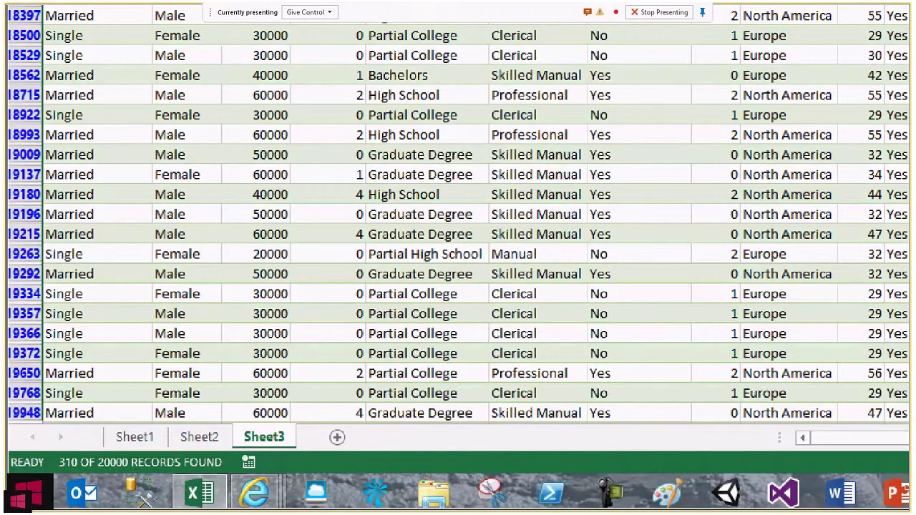
pyautogui.hotkey('ctrl', 'q')
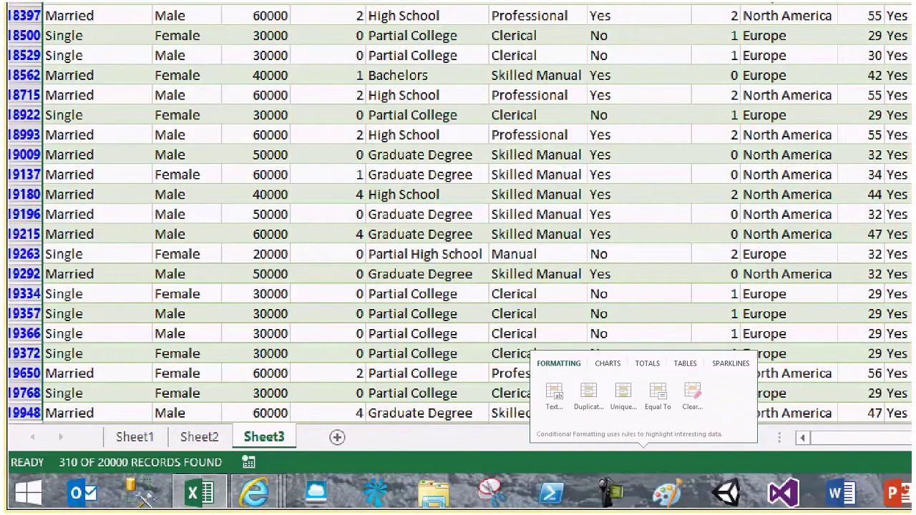
pyautogui.press('Escape')
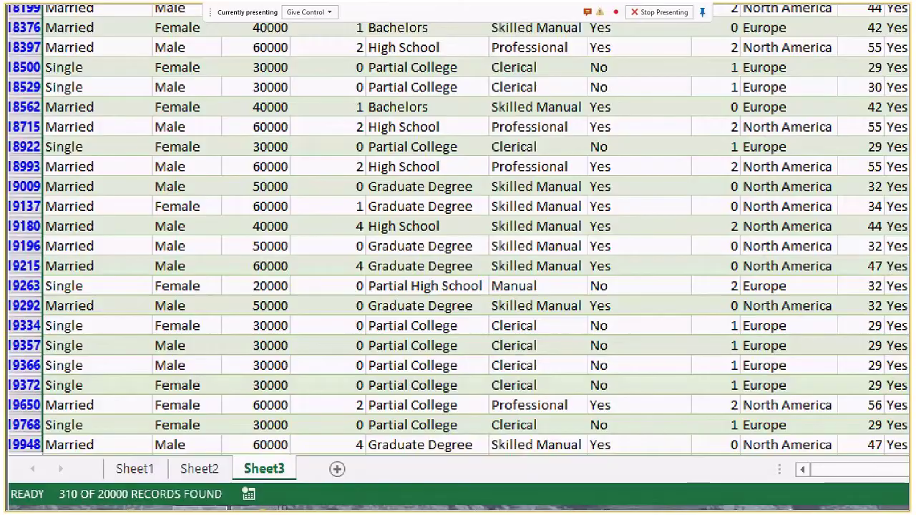
# - Switch to Azure Machine Learning Studio, compare the filtered record count with the evaluation results, and close them to return to the experiment
pyautogui.hotkey('alt', 'Tab')
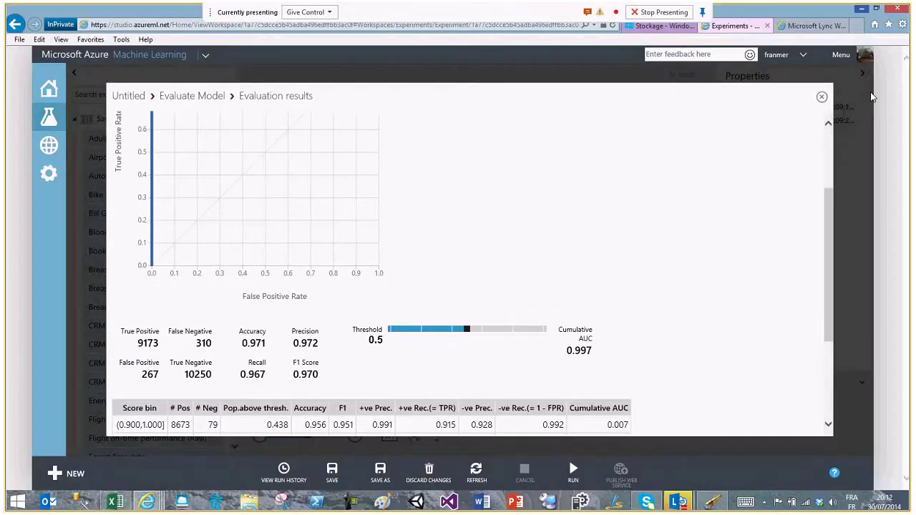
pyautogui.click(822, 96)
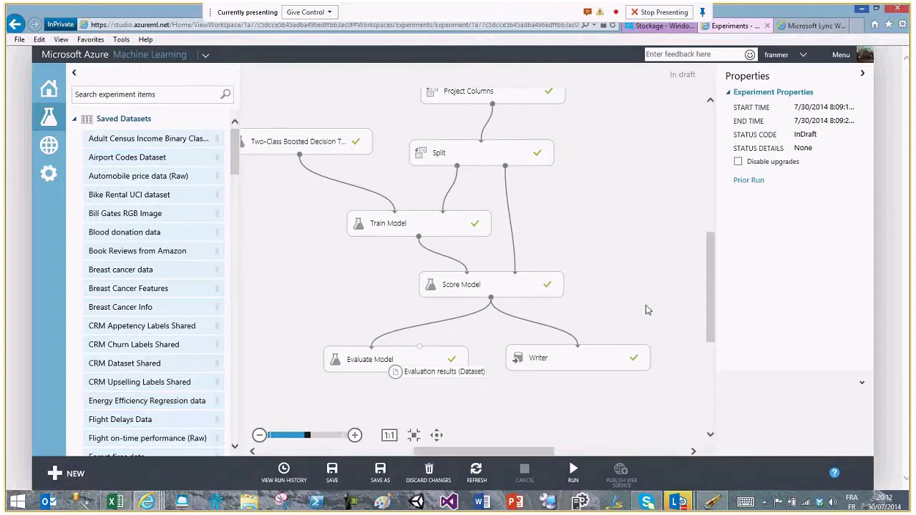
pyautogui.scroll(-1, 649, 310)
pyautogui.scroll(-2, 710, 285)
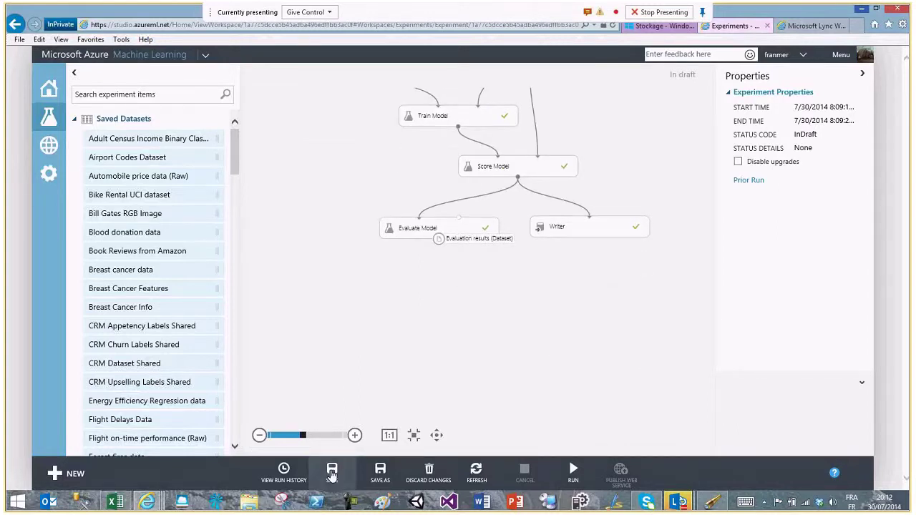
pyautogui.click(380, 473)
pyautogui.click(629, 210)
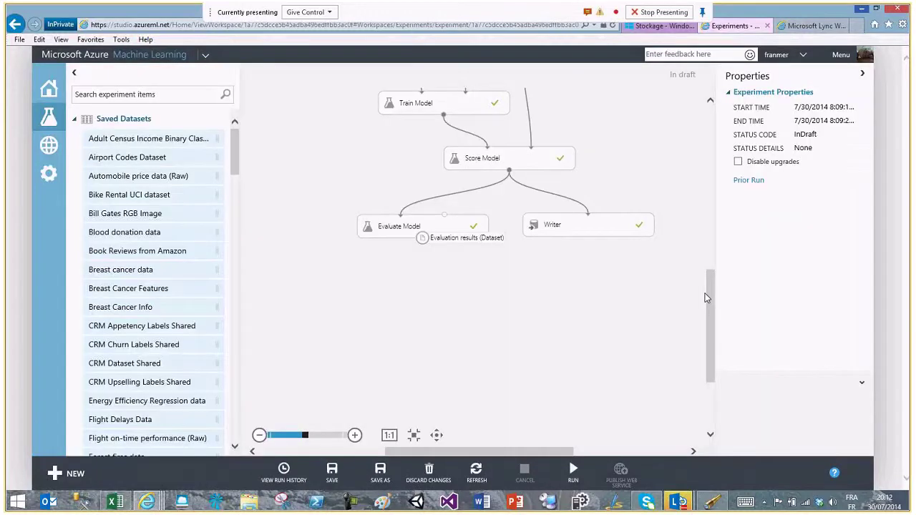
# - Set Train Model's dataset input as the publish input and Score Model's scored dataset as the publish output
pyautogui.moveTo(706, 297); pyautogui.dragTo(715, 241)
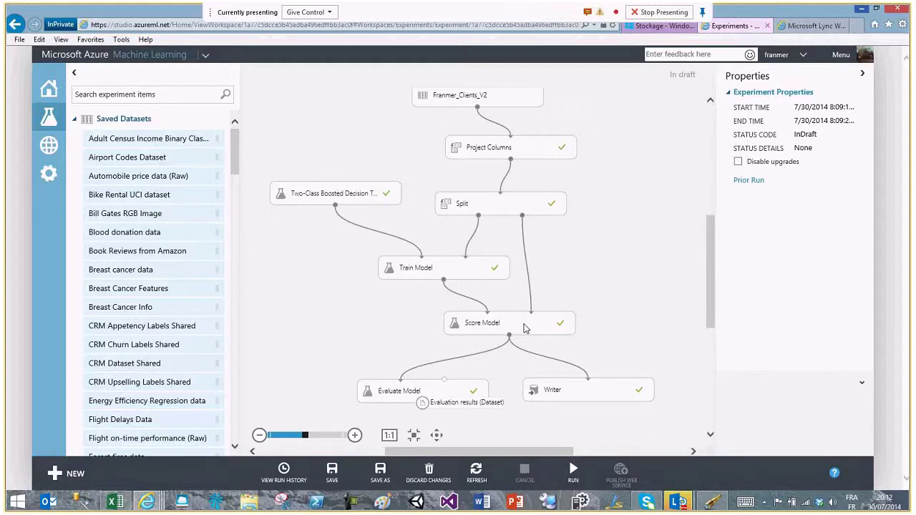
pyautogui.rightClick(467, 257)
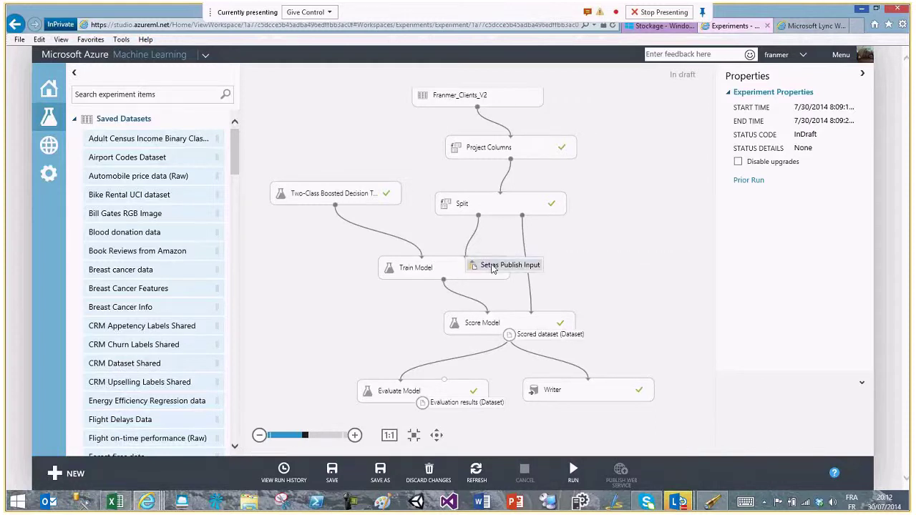
pyautogui.click(492, 266)
pyautogui.rightClick(509, 334)
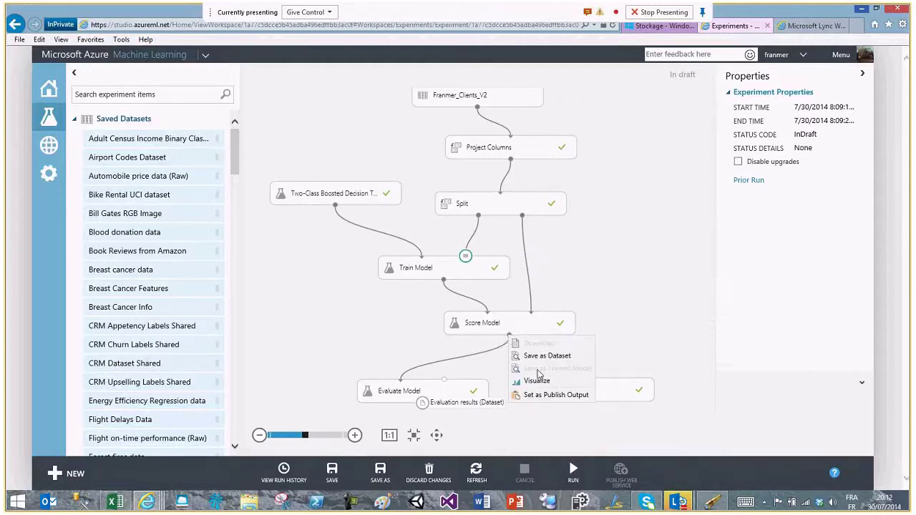
pyautogui.click(564, 395)
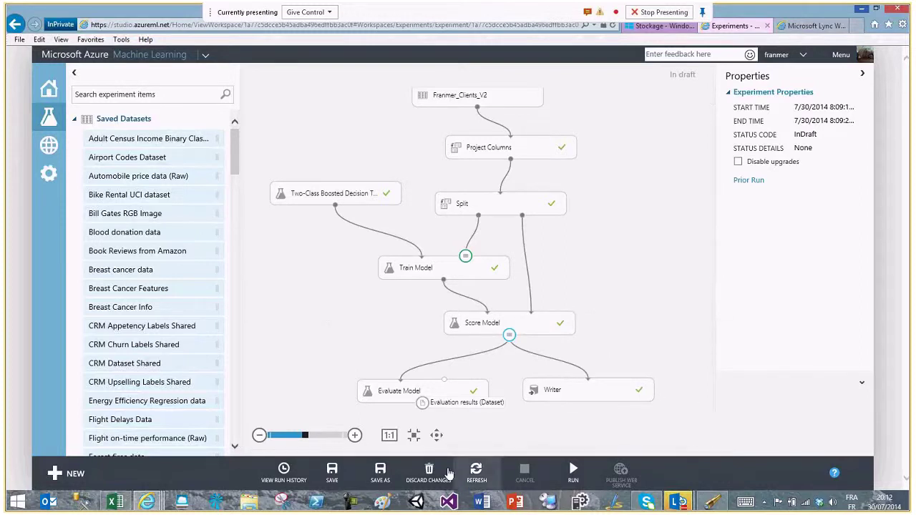
# - Save the experiment under the new name "Guss - Copy"
pyautogui.click(380, 474)
pyautogui.moveTo(370, 267); pyautogui.dragTo(257, 262)
pyautogui.write('Gu')
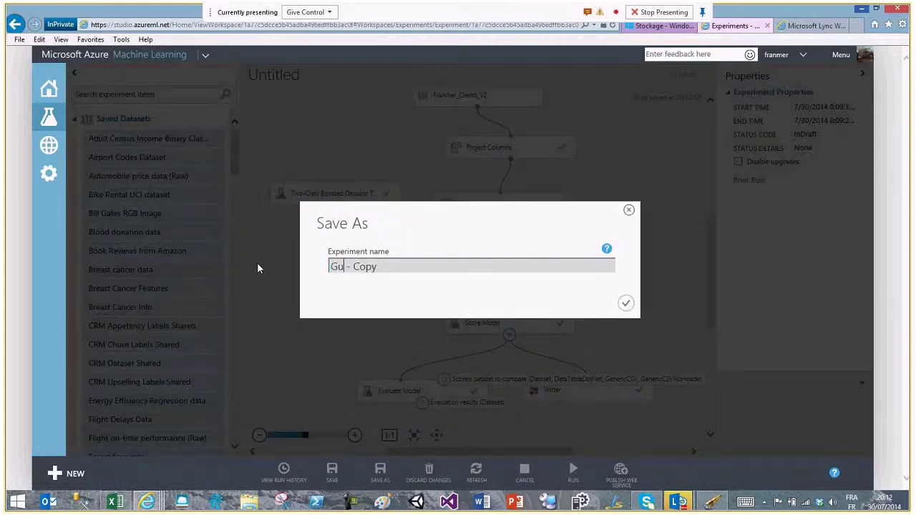
pyautogui.write('ss')
pyautogui.click(626, 303)
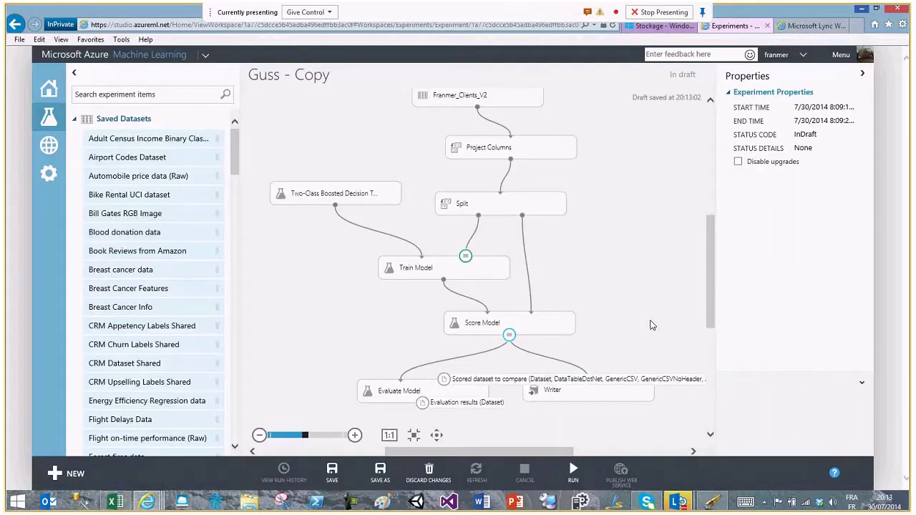
# - Examine the options available on the output ports of Train Model and Score Model
pyautogui.rightClick(444, 280)
pyautogui.click(438, 286)
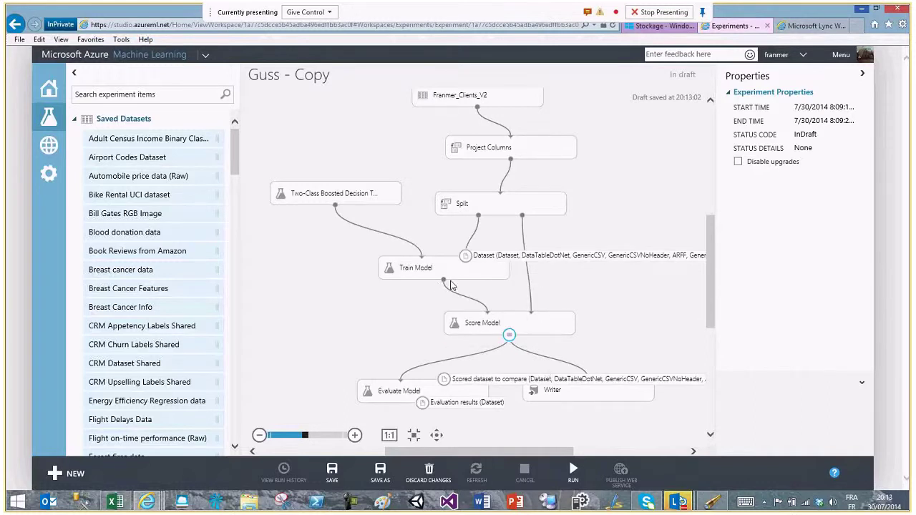
pyautogui.rightClick(509, 335)
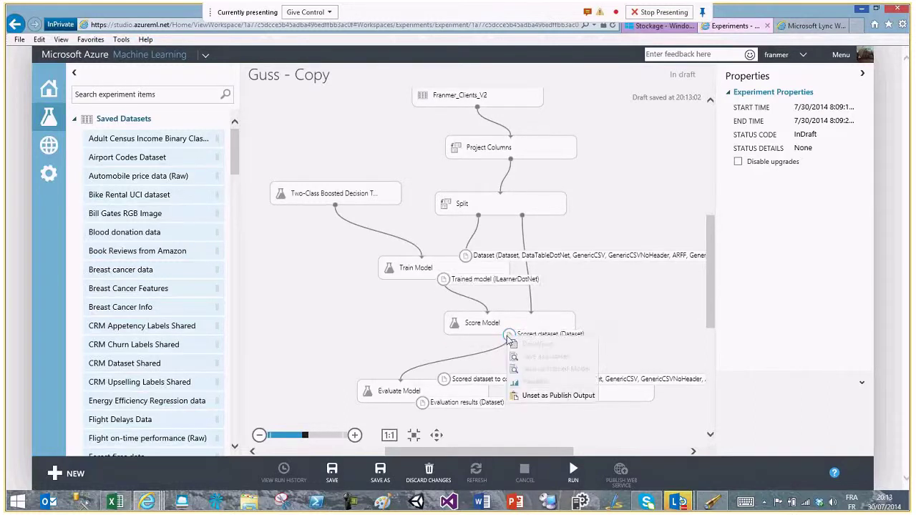
pyautogui.click(555, 394)
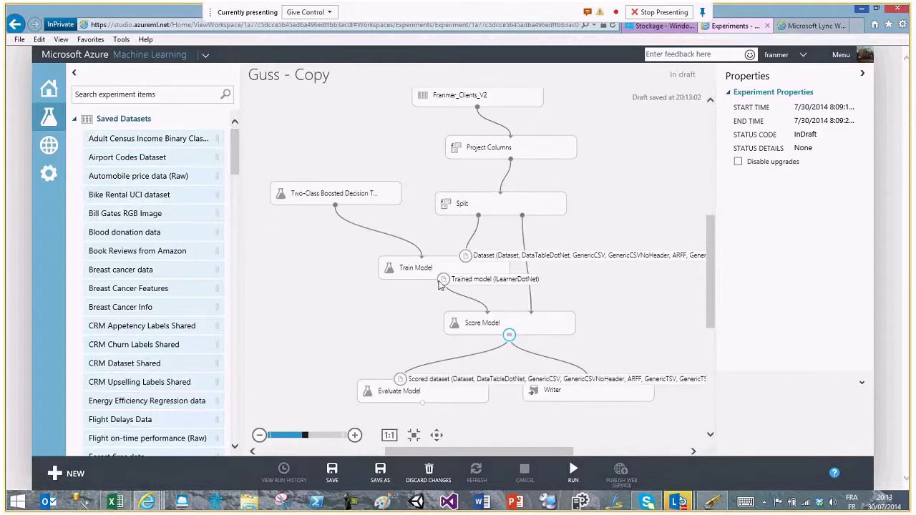
# - Collapse the Saved Datasets and list the available Trained Models among the experiment items
pyautogui.click(75, 121)
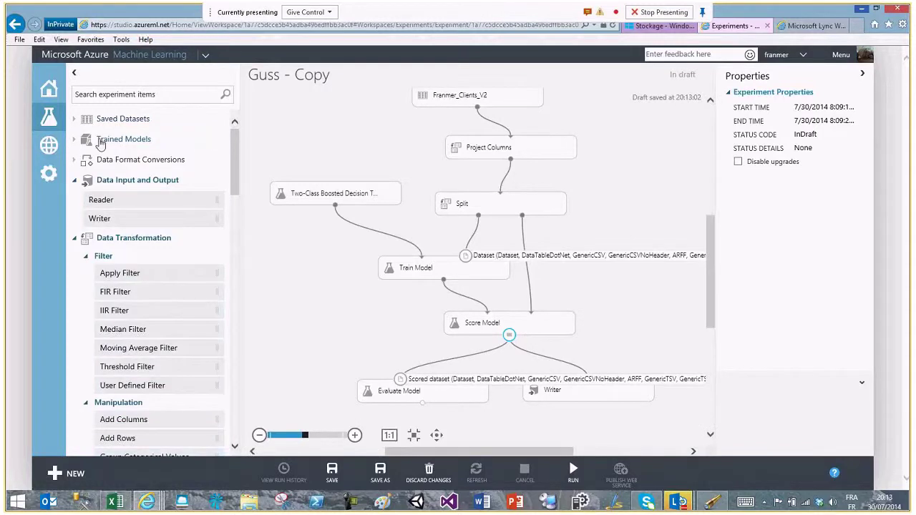
pyautogui.click(75, 140)
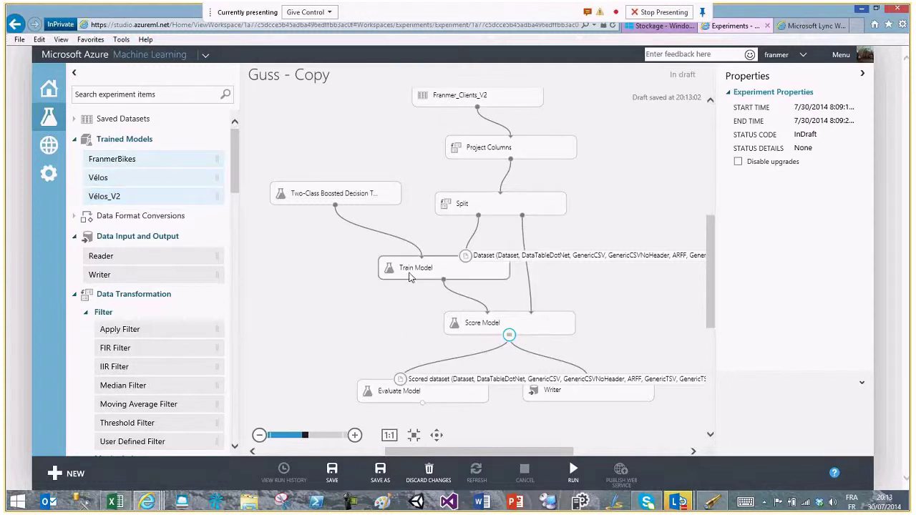
# - Show the Save as Trained Model option available on Train Model's output
pyautogui.rightClick(446, 283)
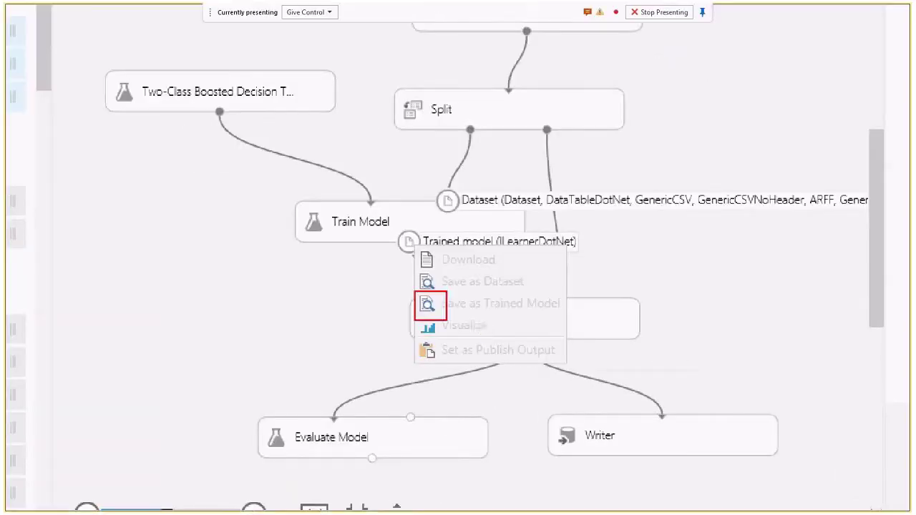
pyautogui.moveTo(542, 311); pyautogui.dragTo(640, 364)
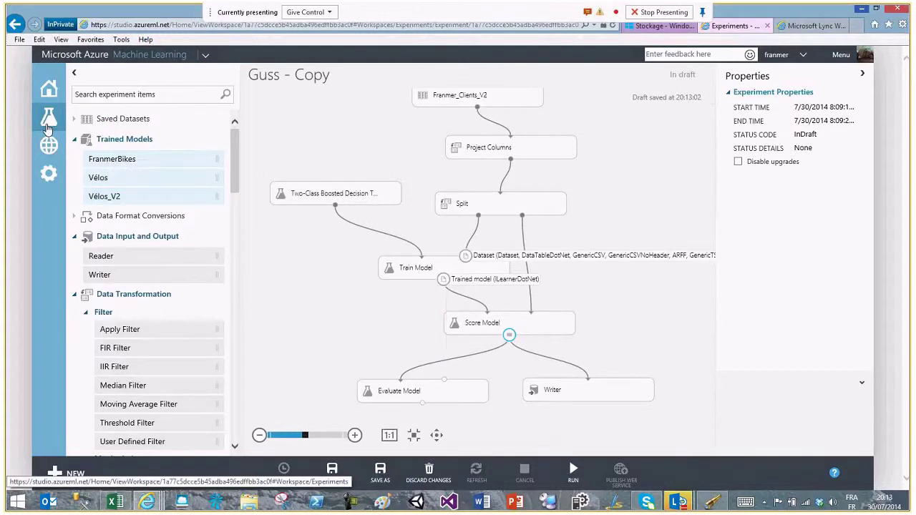
# - Return to the list of recent experiments and reopen "Guss - Copy"
pyautogui.click(48, 119)
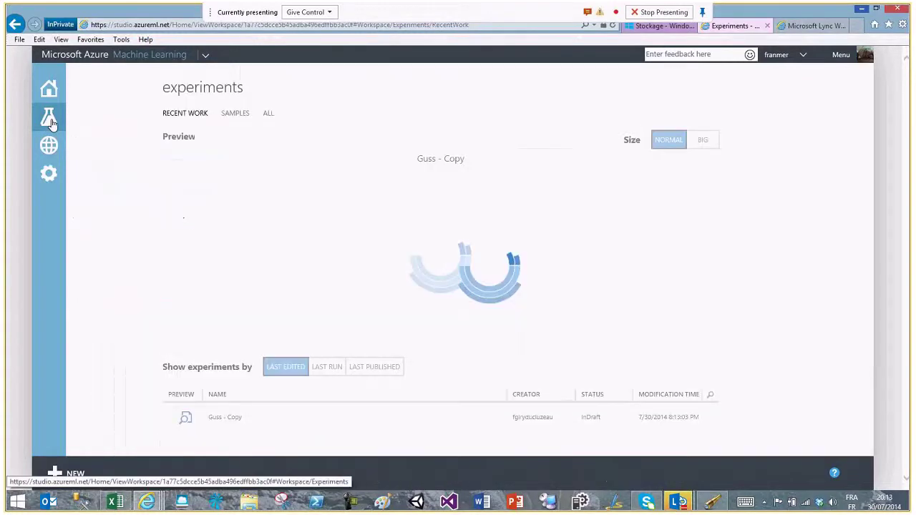
pyautogui.scroll(-1, 403, 215)
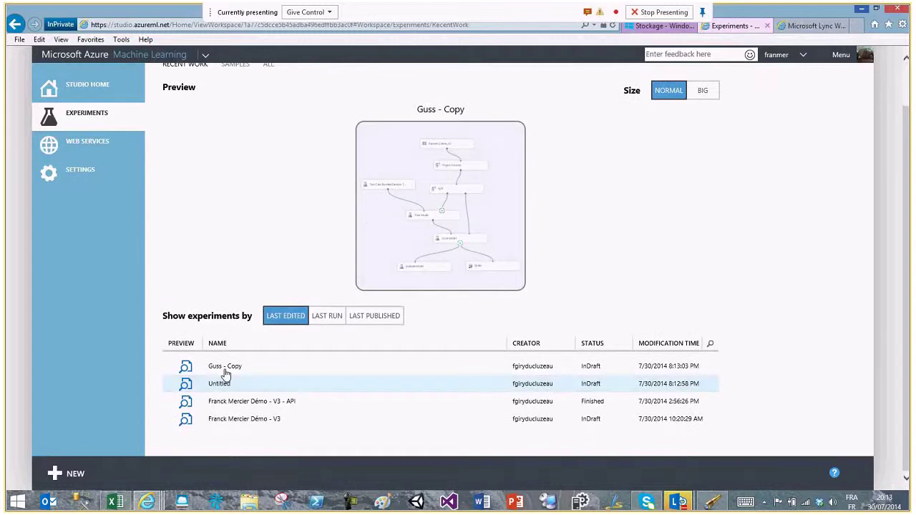
pyautogui.click(259, 372)
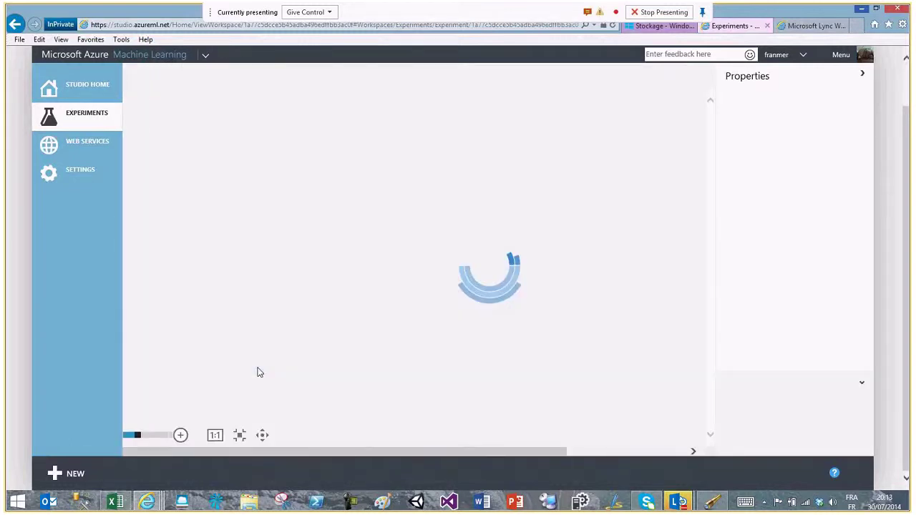
# - Delete the Train Model, Score Model, Two-Class Boosted Decision Tree, Evaluate Model and Writer modules from the experiment
pyautogui.moveTo(324, 250); pyautogui.dragTo(599, 346)
pyautogui.press('Delete')
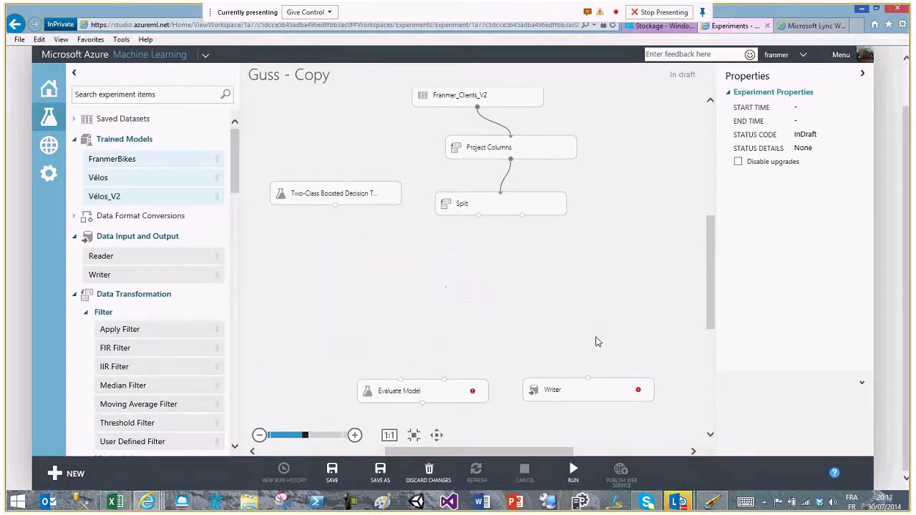
pyautogui.click(314, 199)
pyautogui.press('Delete')
pyautogui.click(419, 395)
pyautogui.press('Delete')
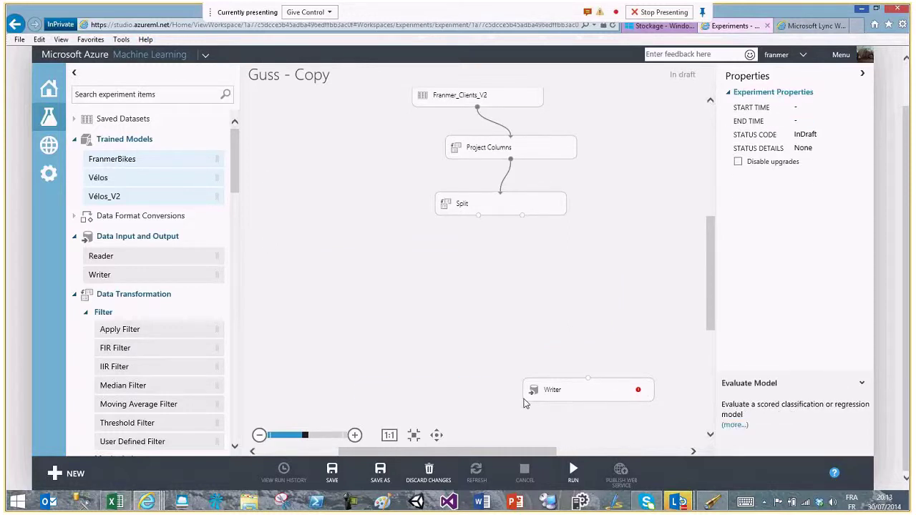
pyautogui.click(565, 403)
pyautogui.press('Delete')
# - Add the Vélos_V2 trained model beside Split and a Score Model module below them
pyautogui.moveTo(129, 203); pyautogui.dragTo(331, 259)
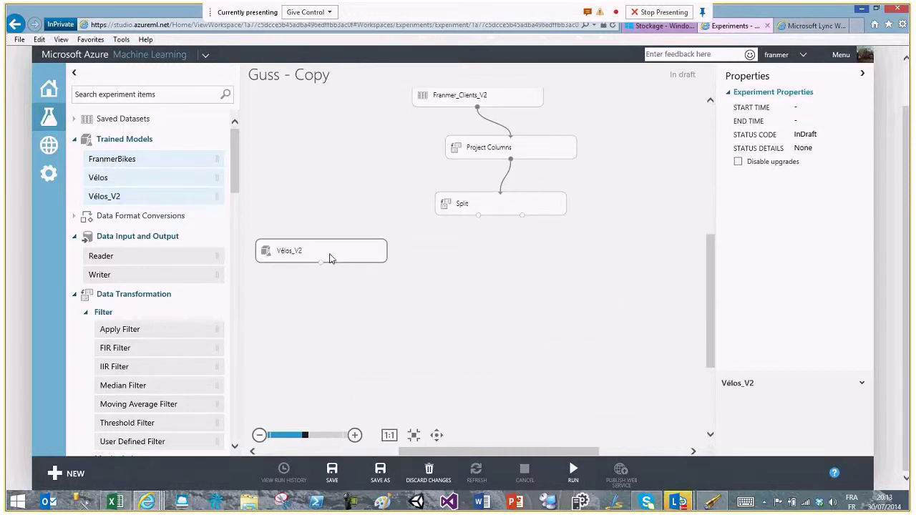
pyautogui.moveTo(446, 301); pyautogui.dragTo(341, 222)
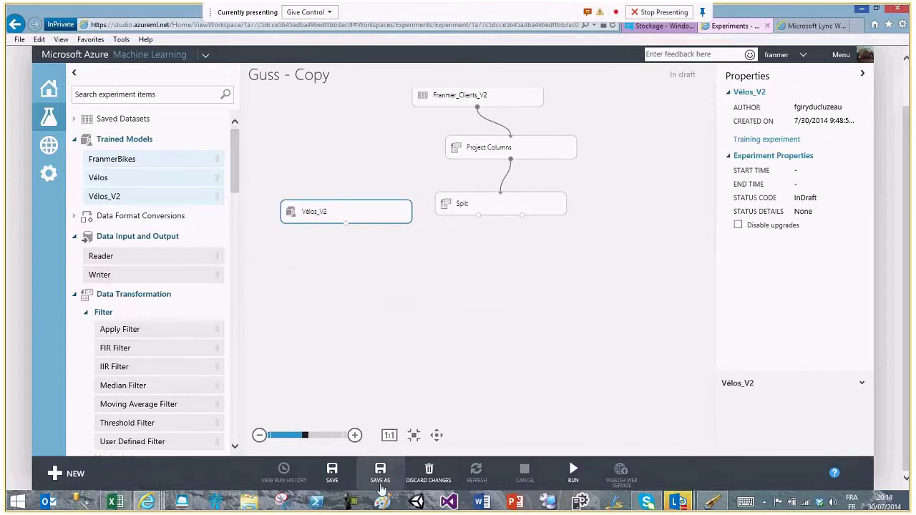
pyautogui.click(179, 94)
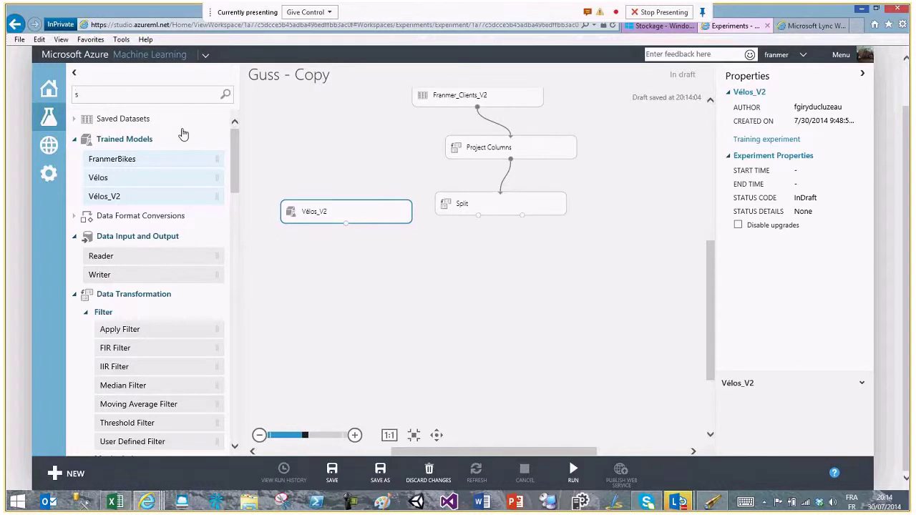
pyautogui.write('sco')
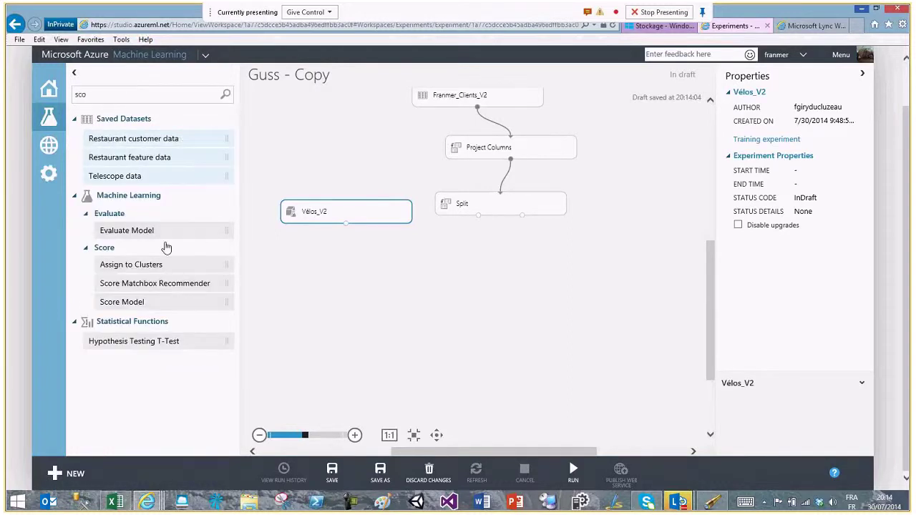
pyautogui.moveTo(160, 301); pyautogui.dragTo(447, 284)
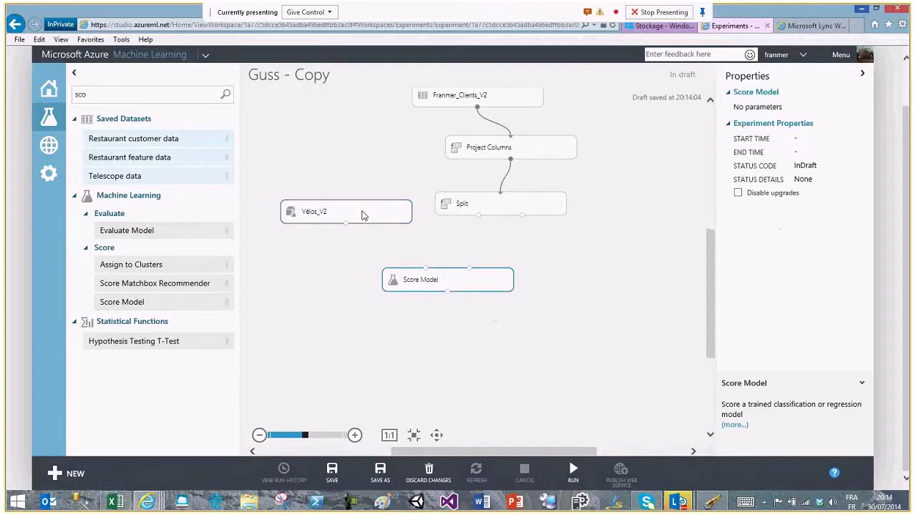
# - Connect Vélos_V2 to Score Model's first input and Split's first output to its second input
pyautogui.moveTo(347, 223); pyautogui.dragTo(427, 271)
pyautogui.moveTo(478, 214); pyautogui.dragTo(468, 268)
pyautogui.click(448, 366)
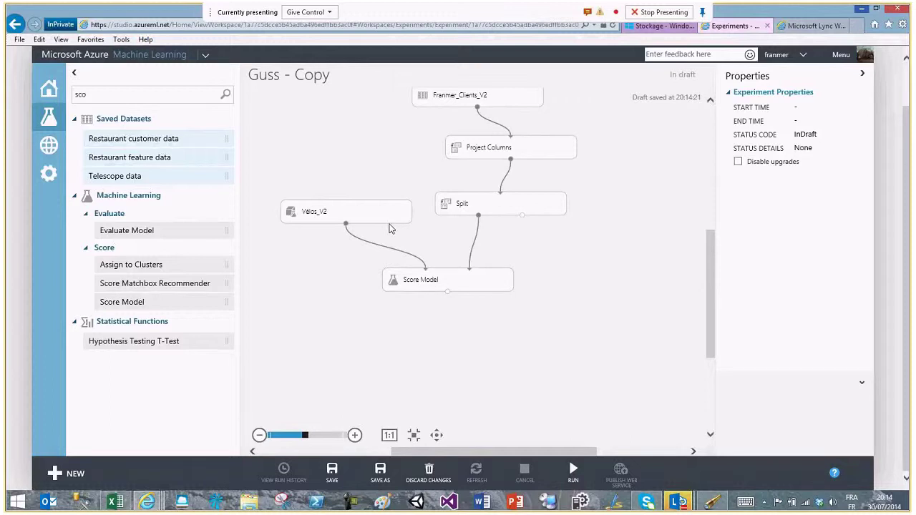
# - List the workspace's published web services and examine the V3 and V3 - API entries
pyautogui.click(48, 145)
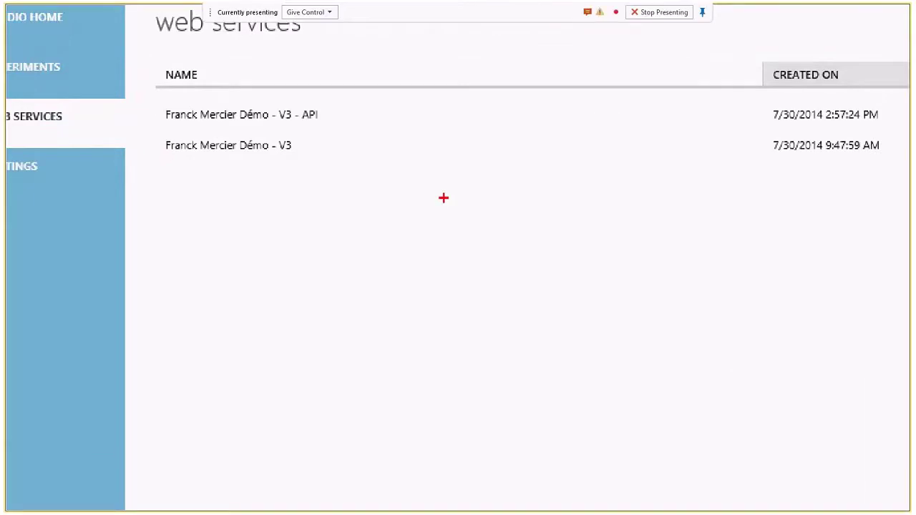
pyautogui.moveTo(154, 131)
pyautogui.mouseDown()
pyautogui.moveTo(251, 166)
pyautogui.moveTo(329, 163)
pyautogui.mouseUp()
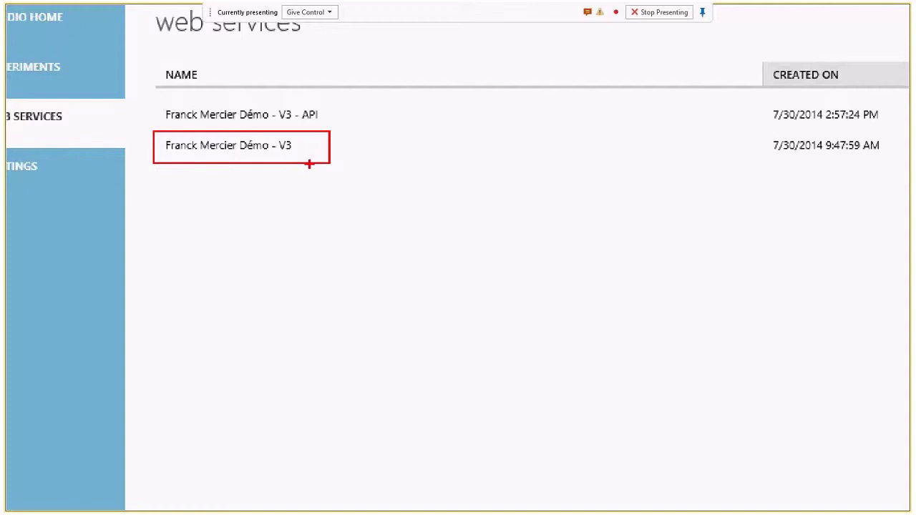
pyautogui.moveTo(266, 152); pyautogui.dragTo(267, 226)
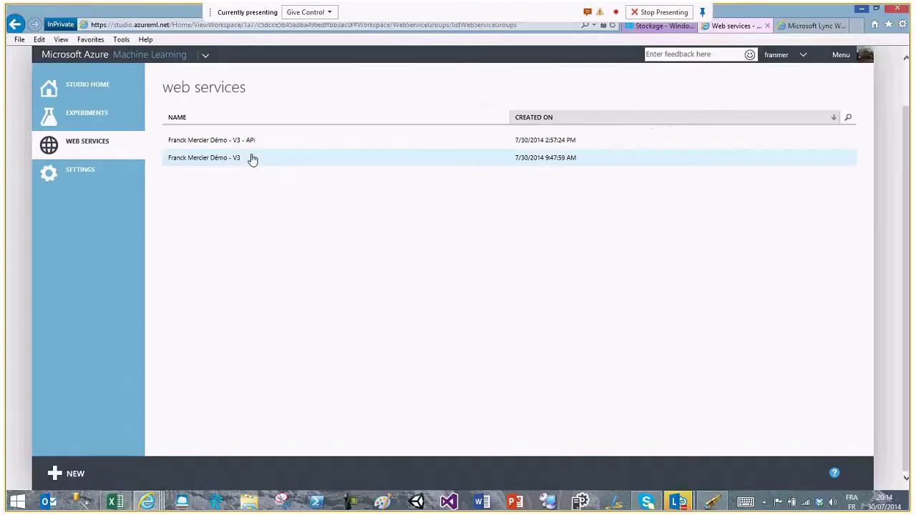
# - Open the V3 - API web service's parent experiment and examine its Vélos_V2, Score Model and Evaluate Model modules
pyautogui.click(241, 141)
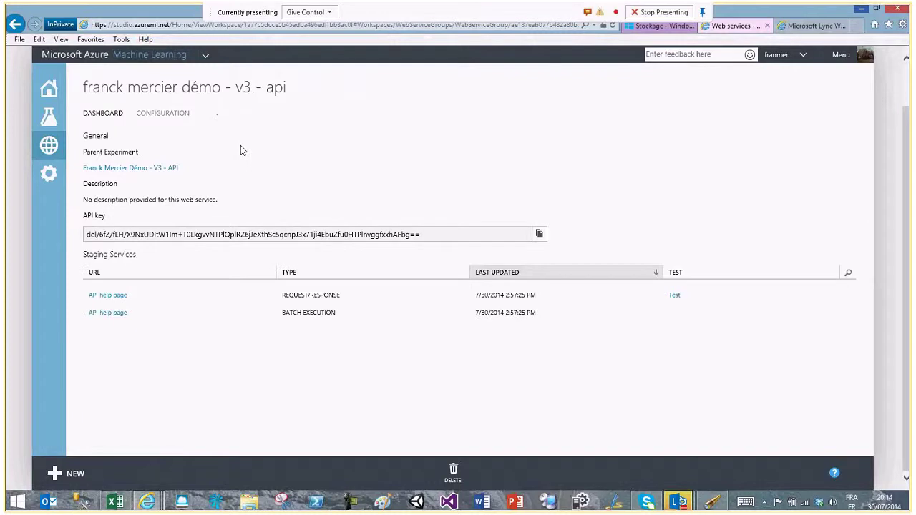
pyautogui.click(157, 168)
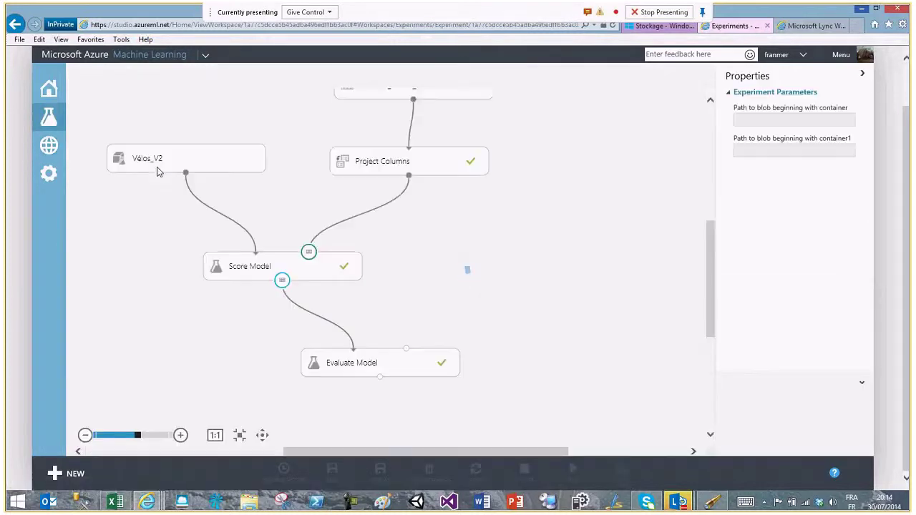
pyautogui.moveTo(180, 165); pyautogui.dragTo(371, 226)
pyautogui.moveTo(267, 269); pyautogui.dragTo(472, 320)
pyautogui.moveTo(375, 357); pyautogui.dragTo(581, 423)
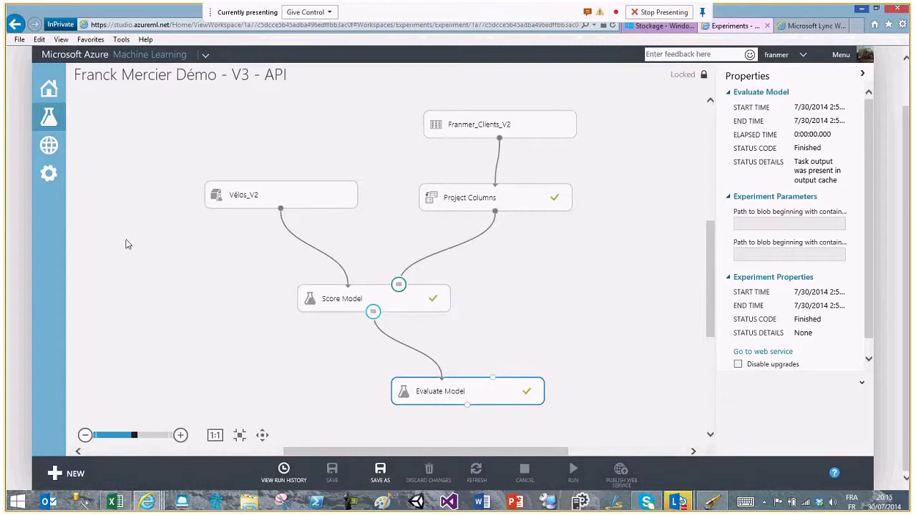
# - Return to the V3 - API web service's dashboard and examine its API key
pyautogui.click(49, 146)
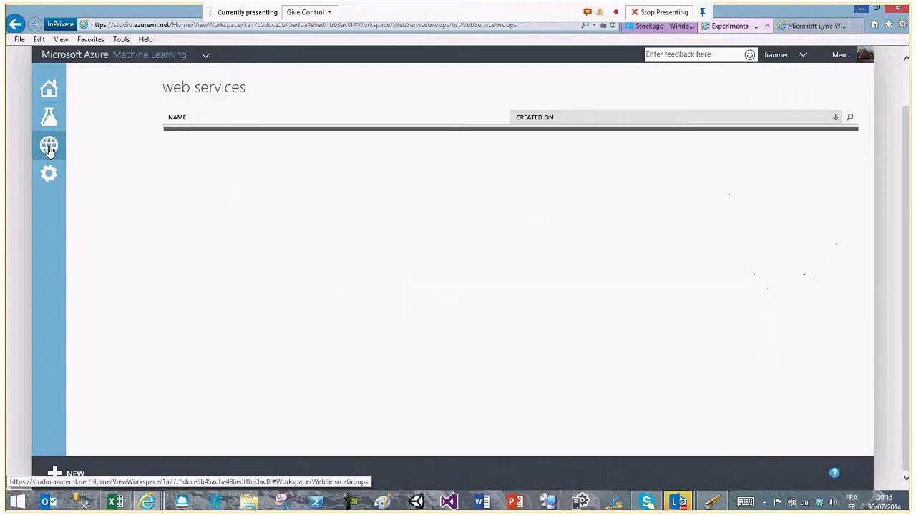
pyautogui.click(242, 139)
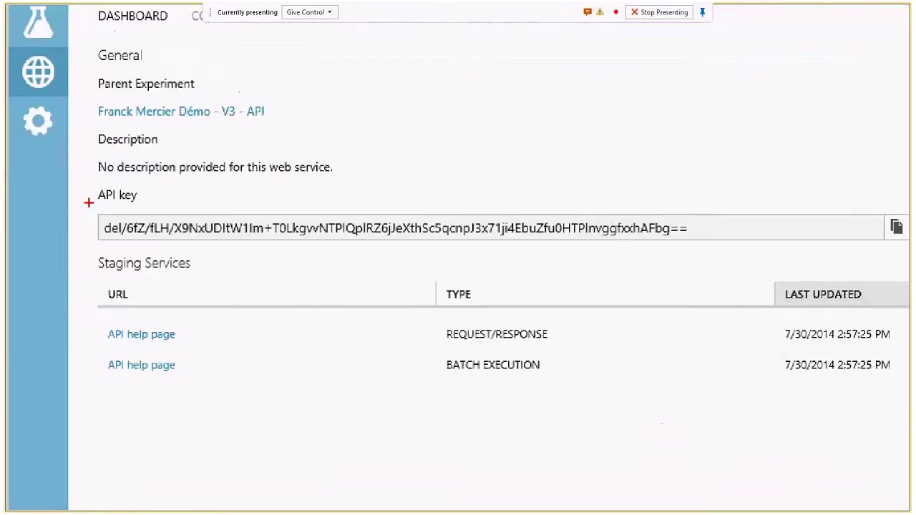
pyautogui.moveTo(77, 222)
pyautogui.mouseDown()
pyautogui.moveTo(225, 244)
pyautogui.moveTo(431, 256)
pyautogui.mouseUp()
pyautogui.moveTo(707, 267); pyautogui.dragTo(726, 265)
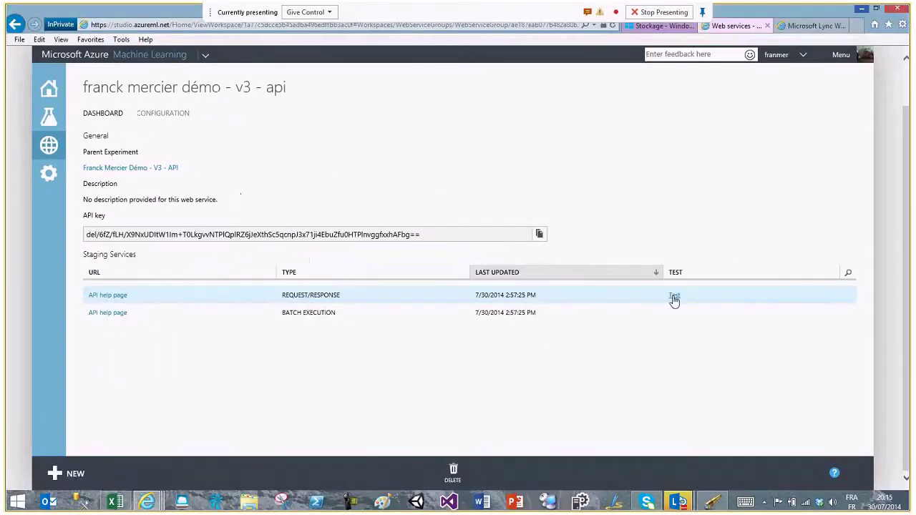
# - Test the request/response service with Marital Status set to Single, and show the test result's details
pyautogui.click(674, 297)
pyautogui.write('Single')
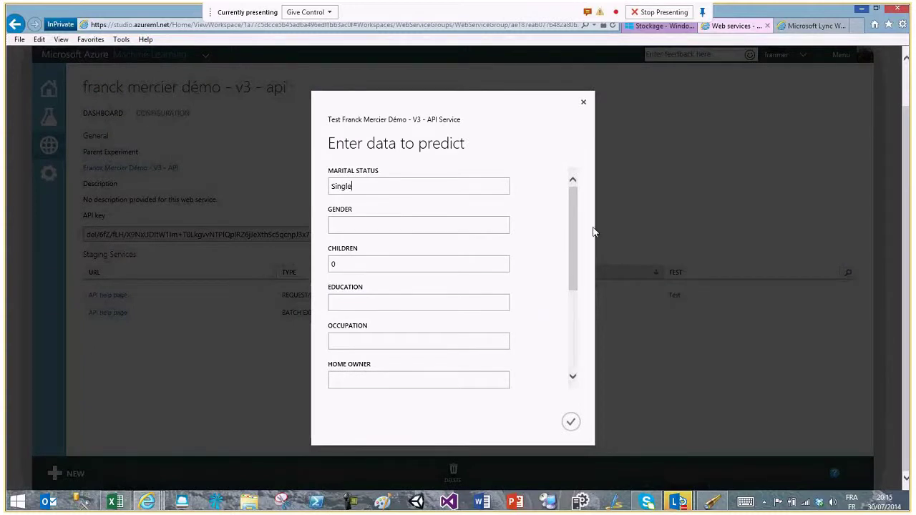
pyautogui.moveTo(575, 224); pyautogui.dragTo(557, 390)
pyautogui.click(570, 422)
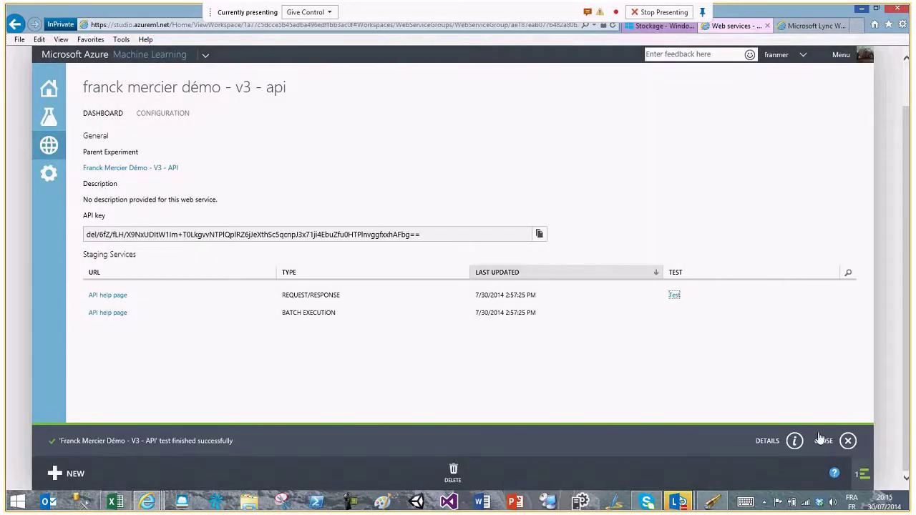
pyautogui.click(794, 441)
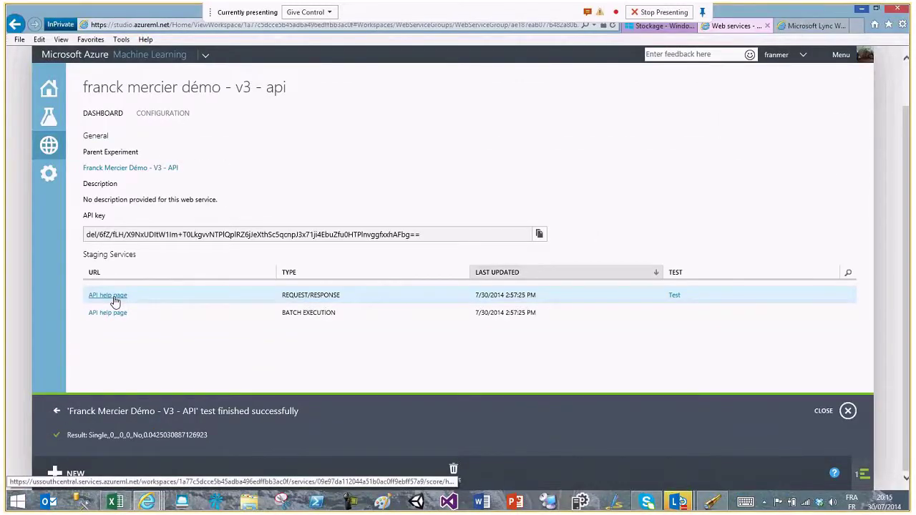
# - Open the request/response API help page and review it down to the Sample Code section
pyautogui.click(109, 296)
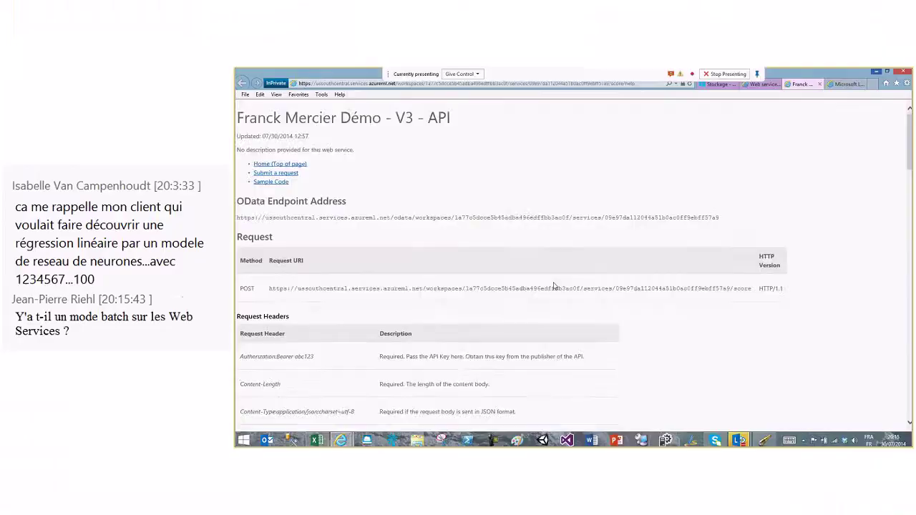
pyautogui.scroll(-6, 431, 296)
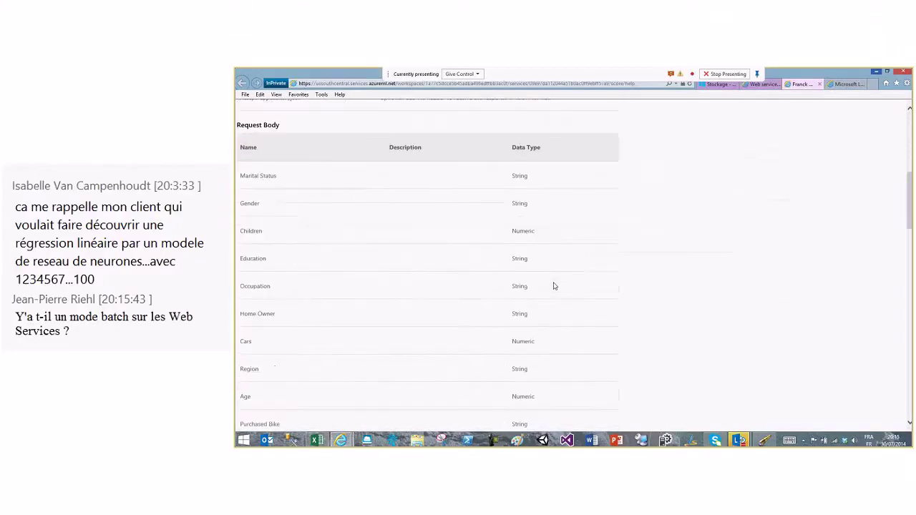
pyautogui.scroll(-10, 553, 287)
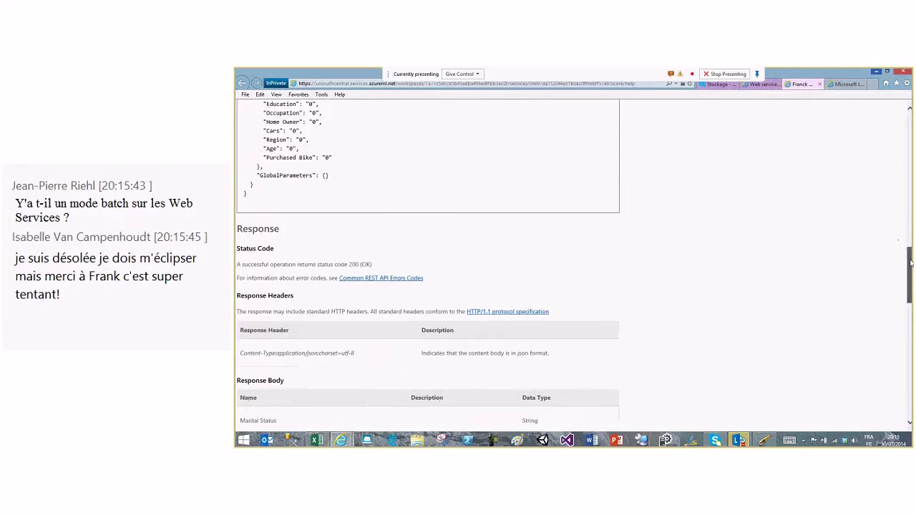
pyautogui.moveTo(911, 263); pyautogui.dragTo(910, 330)
pyautogui.scroll(-4, 428, 248)
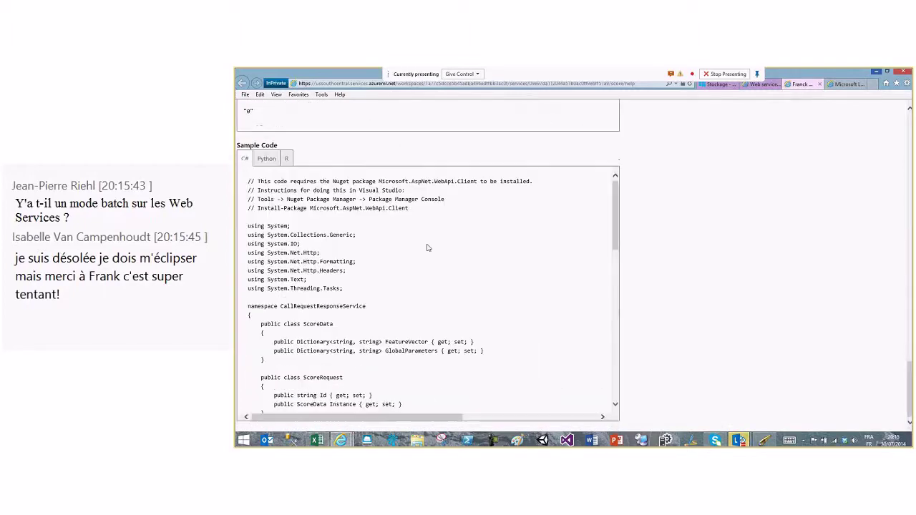
# - Compare the R and C# sample code for calling the web service
pyautogui.click(287, 159)
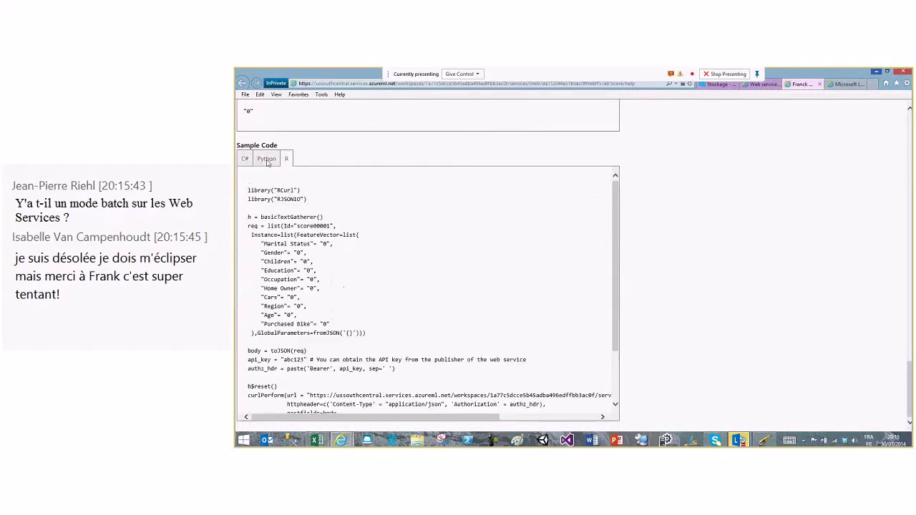
pyautogui.click(245, 159)
pyautogui.moveTo(621, 252)
pyautogui.mouseDown()
pyautogui.moveTo(620, 387)
pyautogui.moveTo(634, 241)
pyautogui.mouseUp()
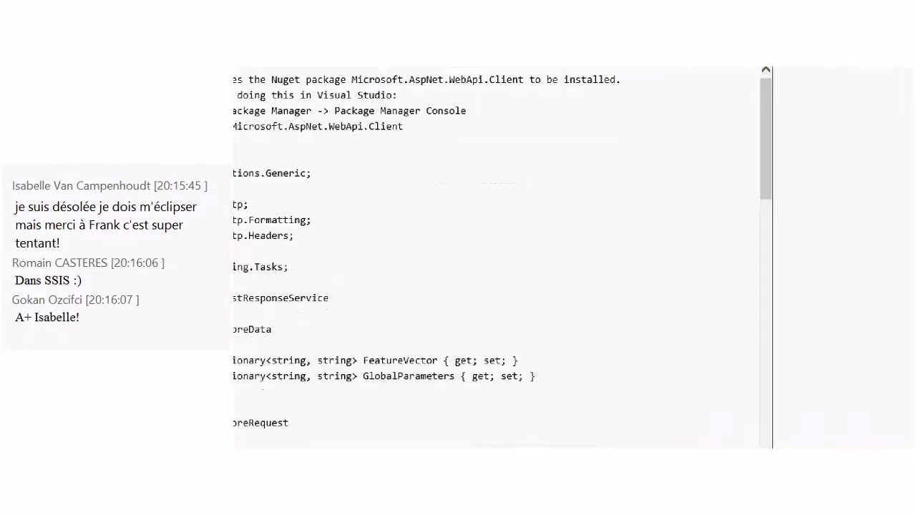
pyautogui.moveTo(240, 98); pyautogui.dragTo(511, 349)
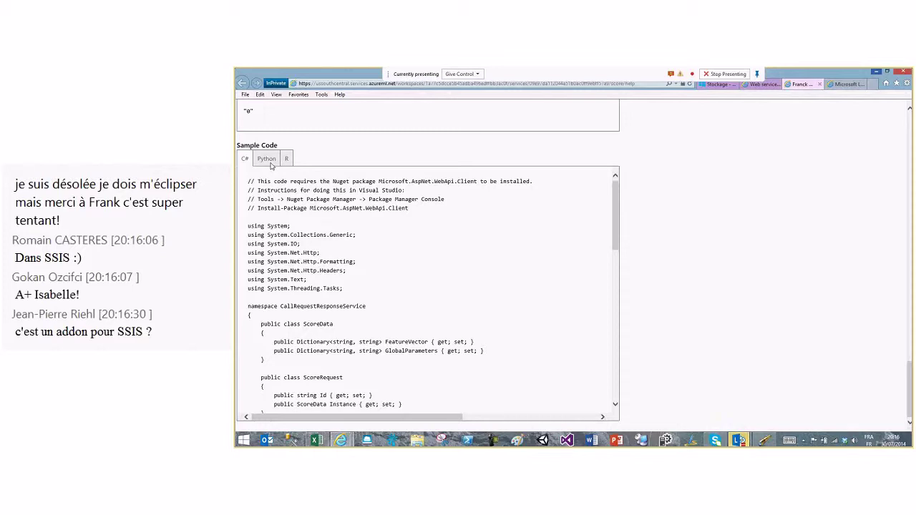
# - Minimize the browser, switch to the Lync meeting window, and enlarge its chat area to read the recent messages
pyautogui.click(876, 74)
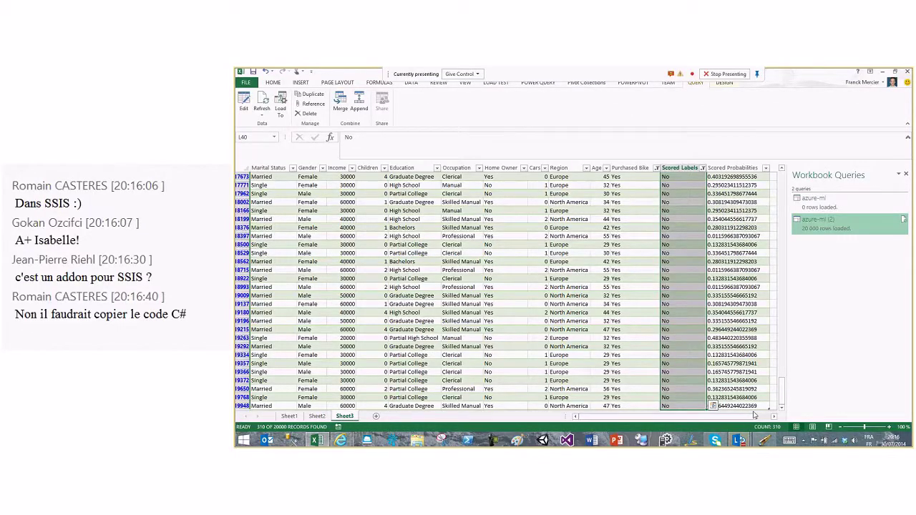
pyautogui.hotkey('alt', 'Tab')
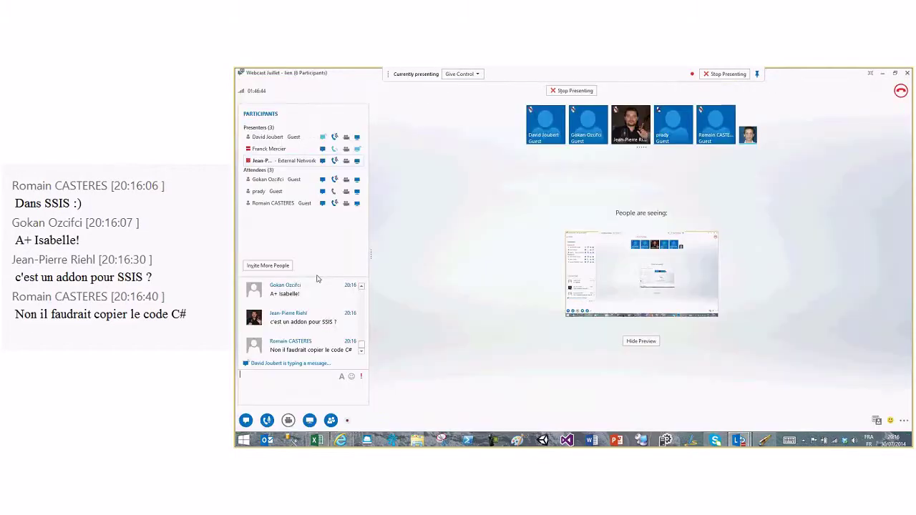
pyautogui.moveTo(317, 278); pyautogui.dragTo(313, 196)
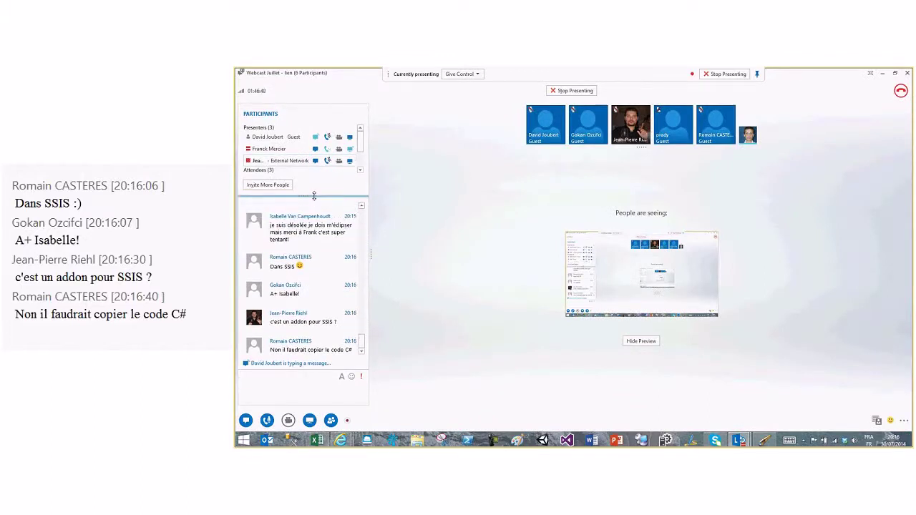
pyautogui.scroll(1, 362, 341)
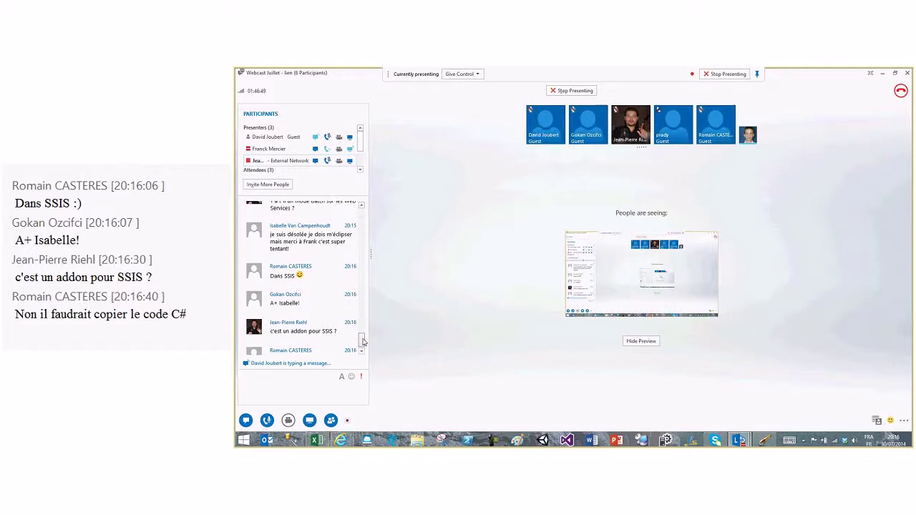
pyautogui.scroll(1, 363, 341)
pyautogui.scroll(-2, 362, 342)
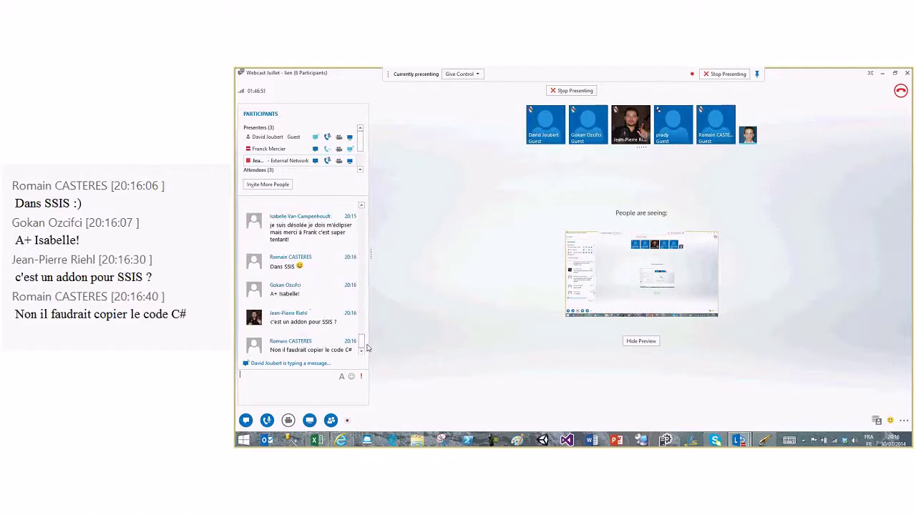